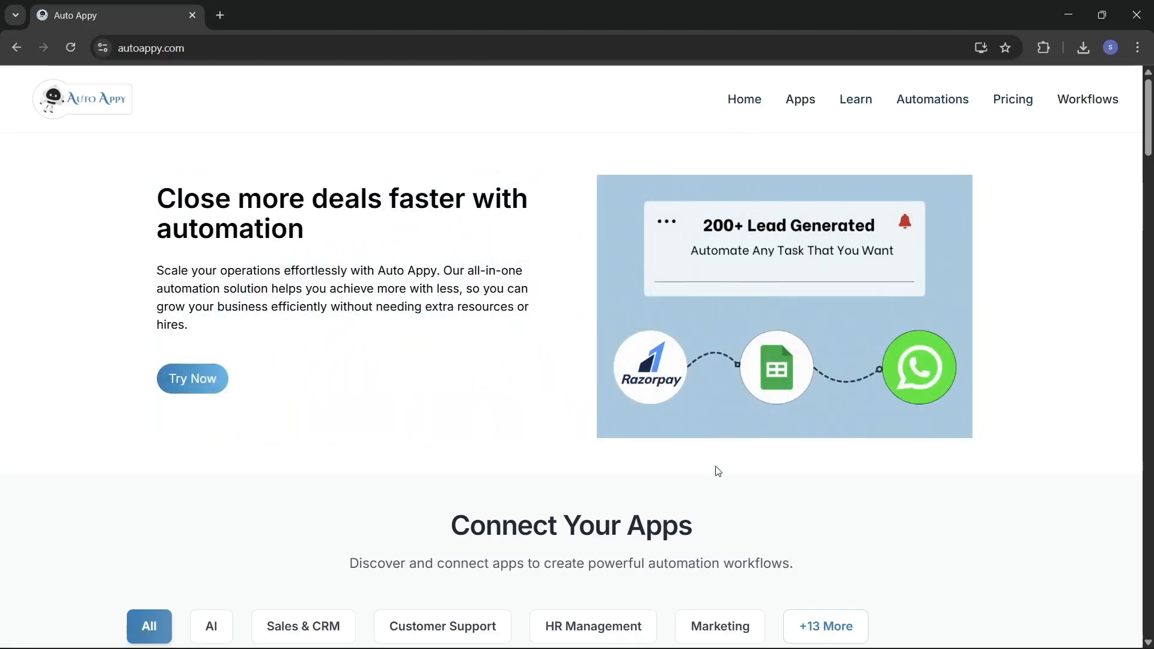
Step: Scroll past Connect Your Apps to the automation cards like Capture Typeform Leads and Sync Leads to CRM
scroll(718, 470, down, 4)
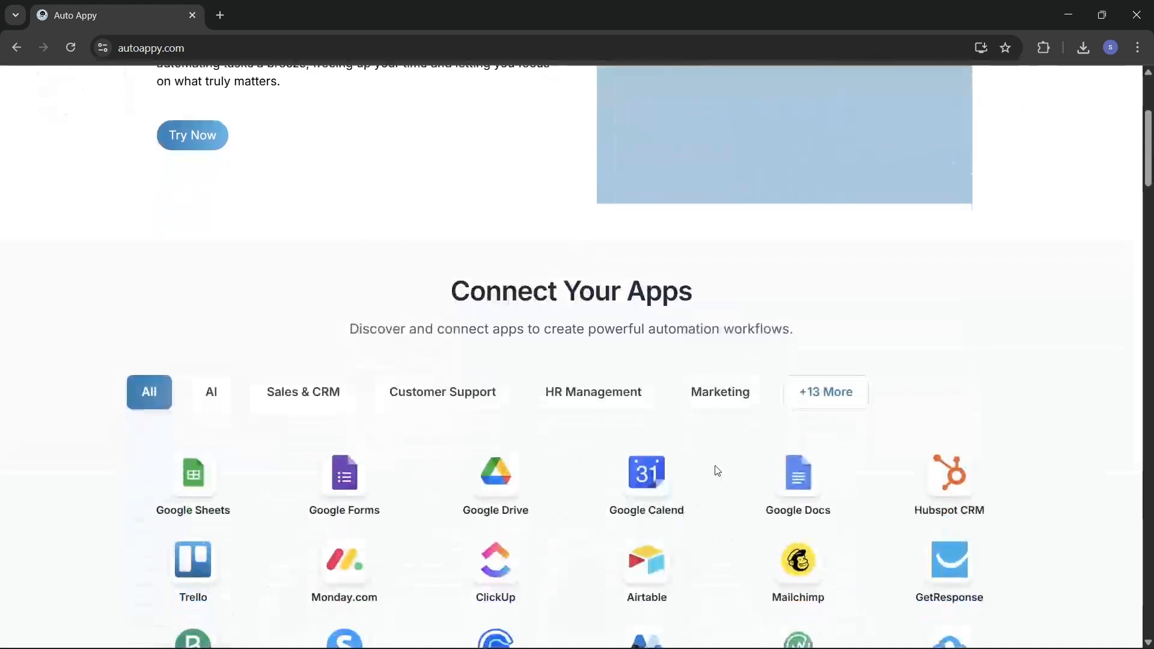
scroll(717, 470, down, 2)
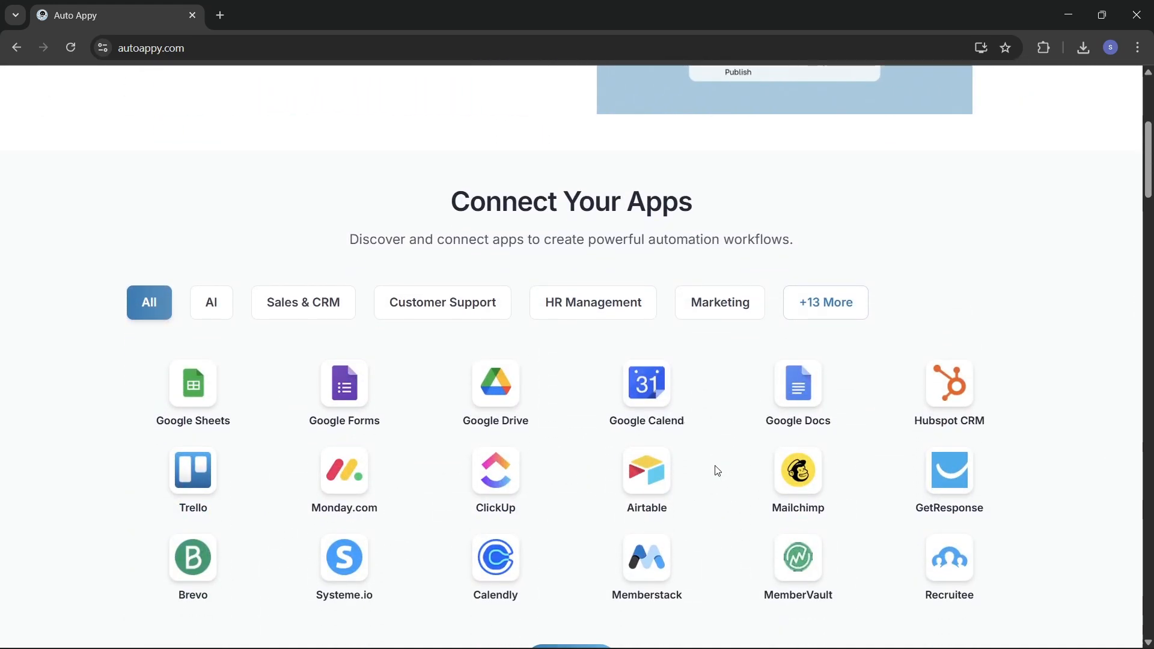
scroll(718, 470, down, 2)
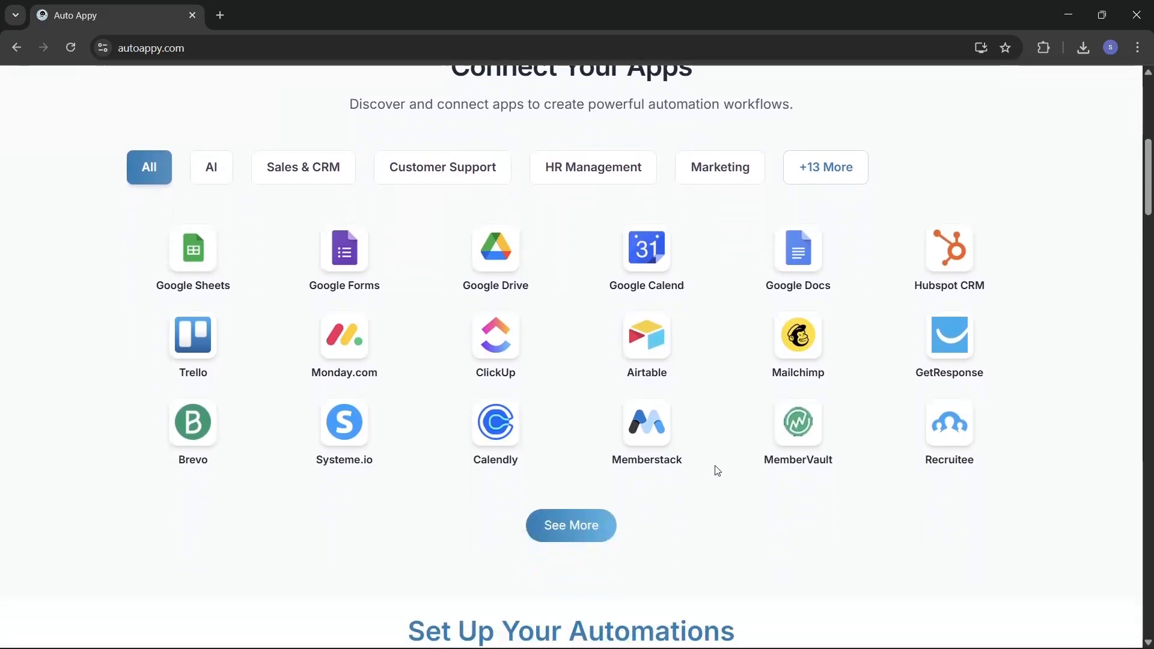
scroll(717, 470, down, 5)
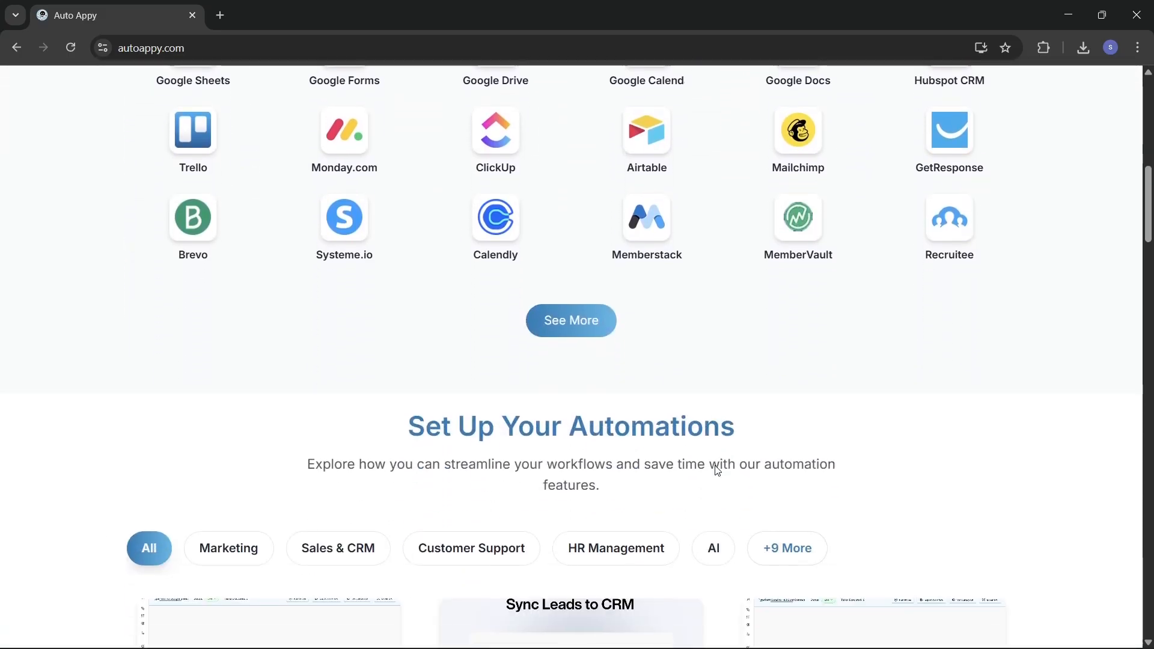
scroll(717, 470, down, 2)
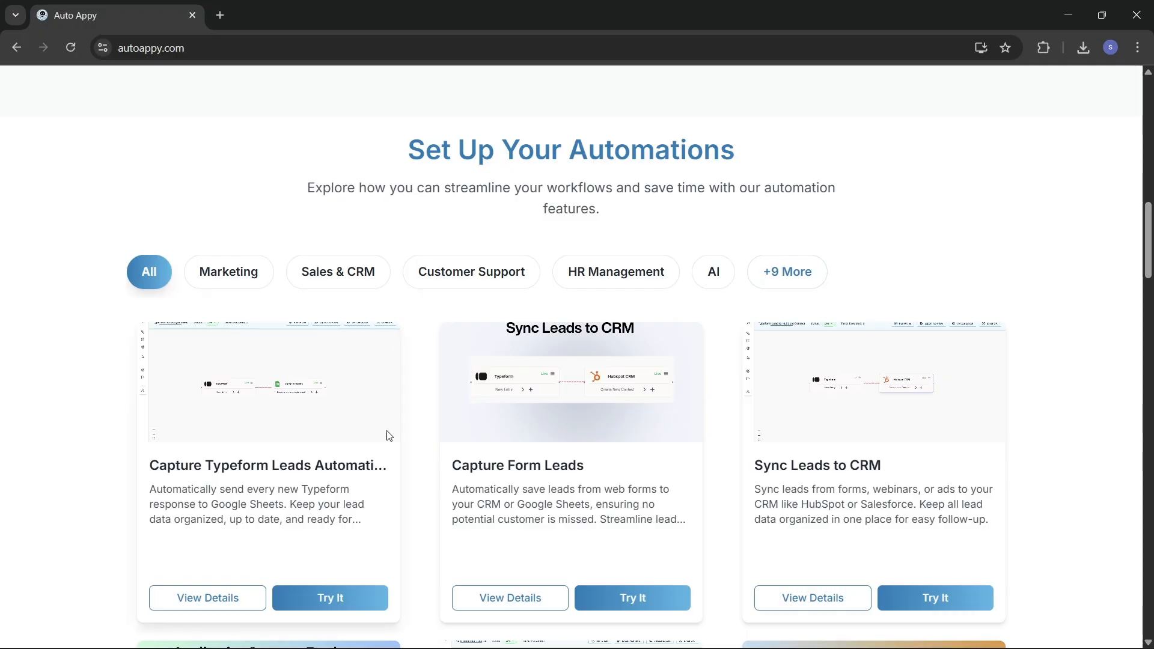
scroll(394, 455, down, 2)
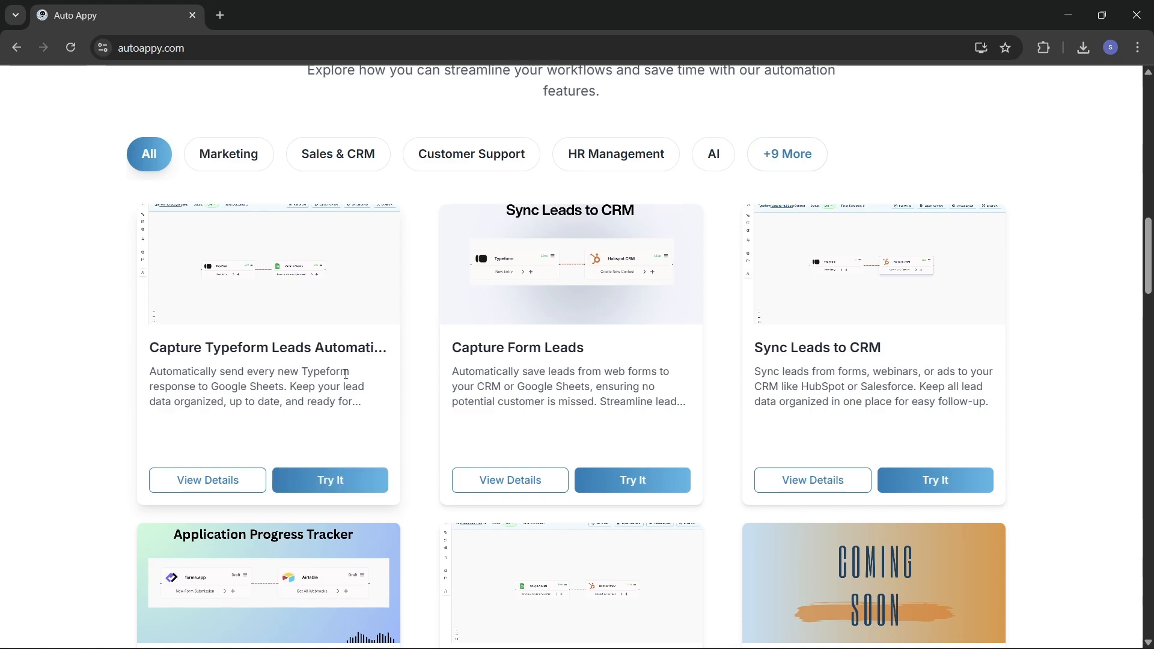
scroll(346, 374, down, 10)
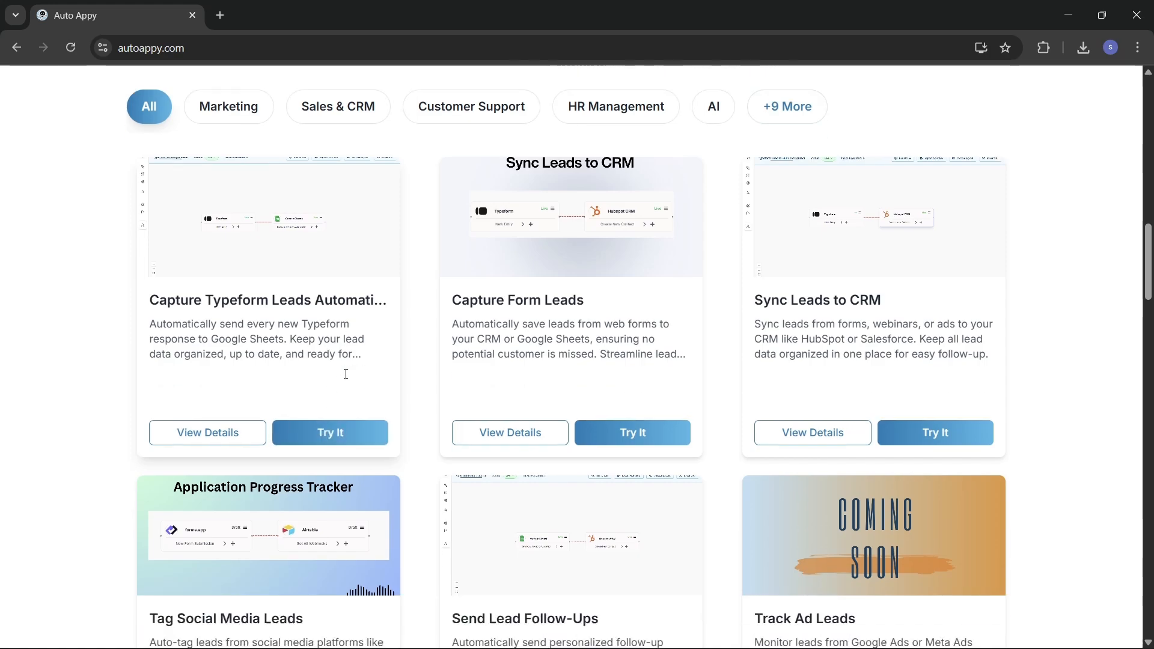
Step: Scroll down to review the Pricing Plans, then scroll back up to the hero carousel
scroll(346, 379, down, 12)
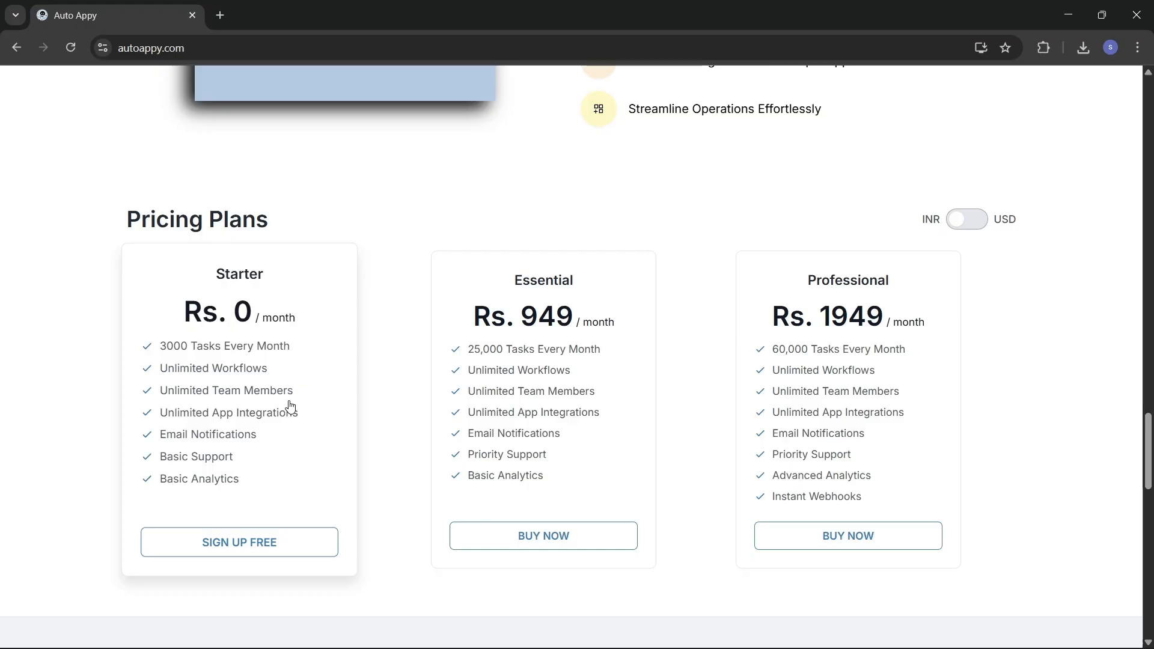
scroll(290, 407, up, 15)
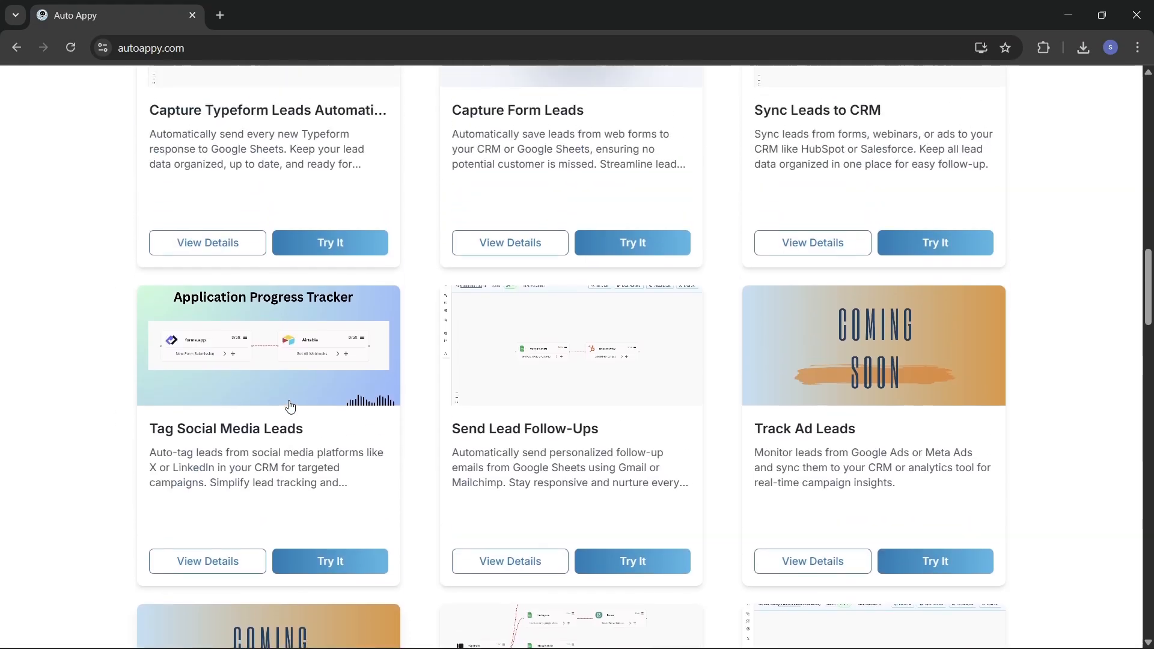
scroll(290, 406, up, 15)
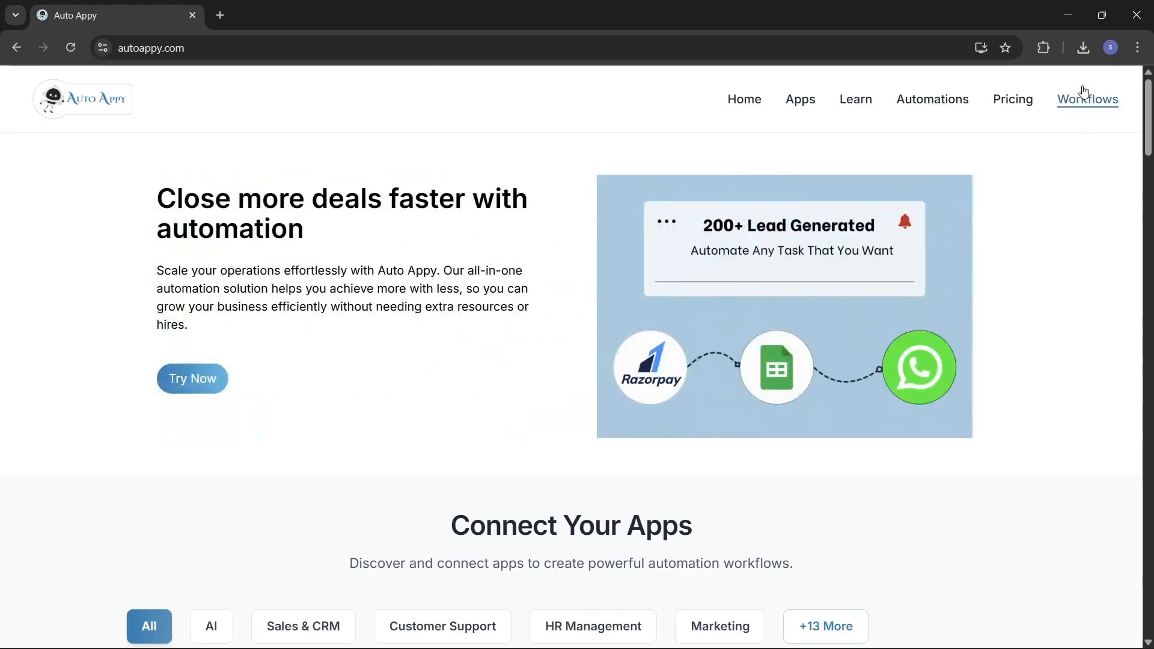
Step: Go to Workflows in the top navigation to see the empty 'No workflows found' list
click(1005, 106)
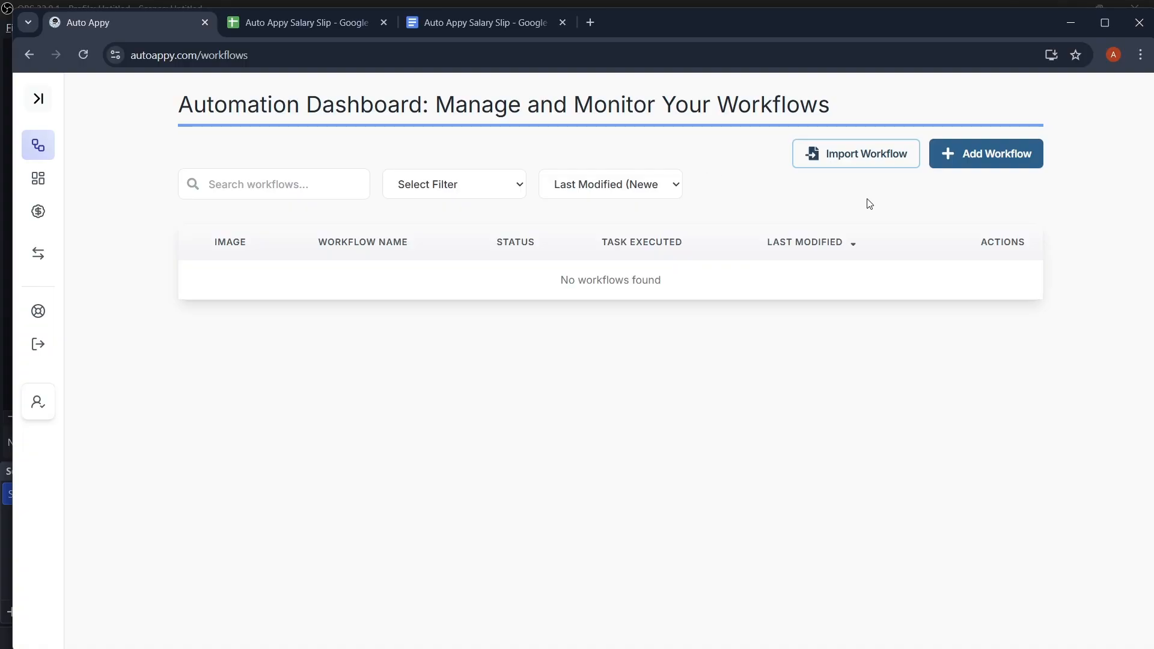
Step: Add and save a workflow named 'Auto payslip Generation Using Google Sheets via Google Doc'
click(968, 154)
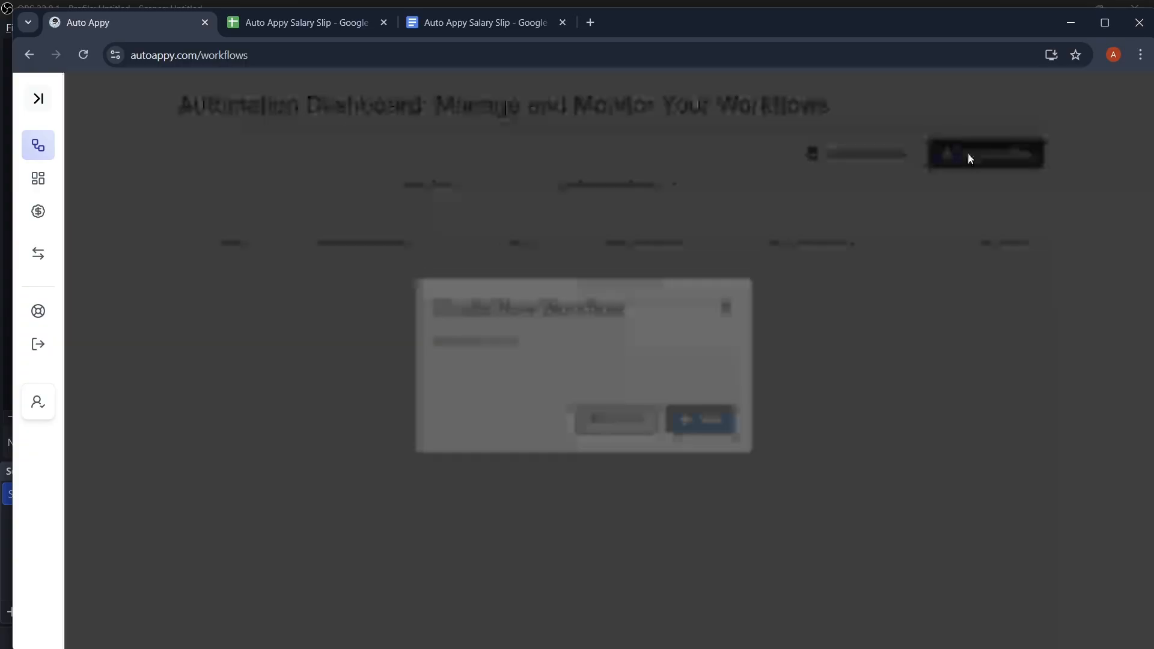
click(534, 359)
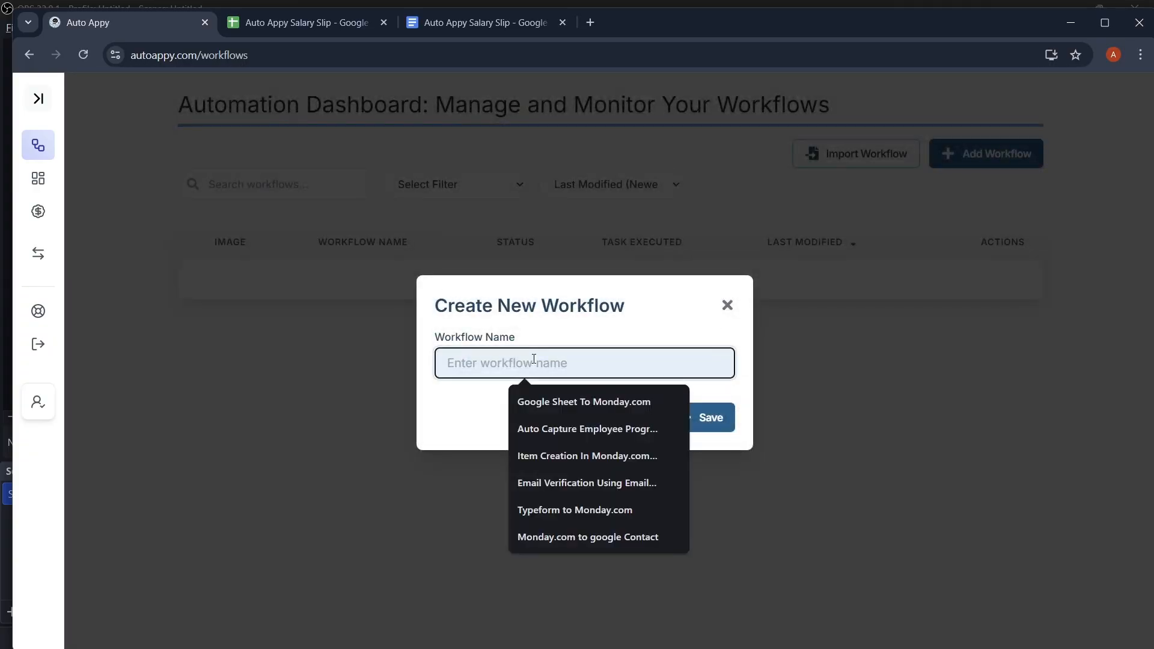
text(Aut)
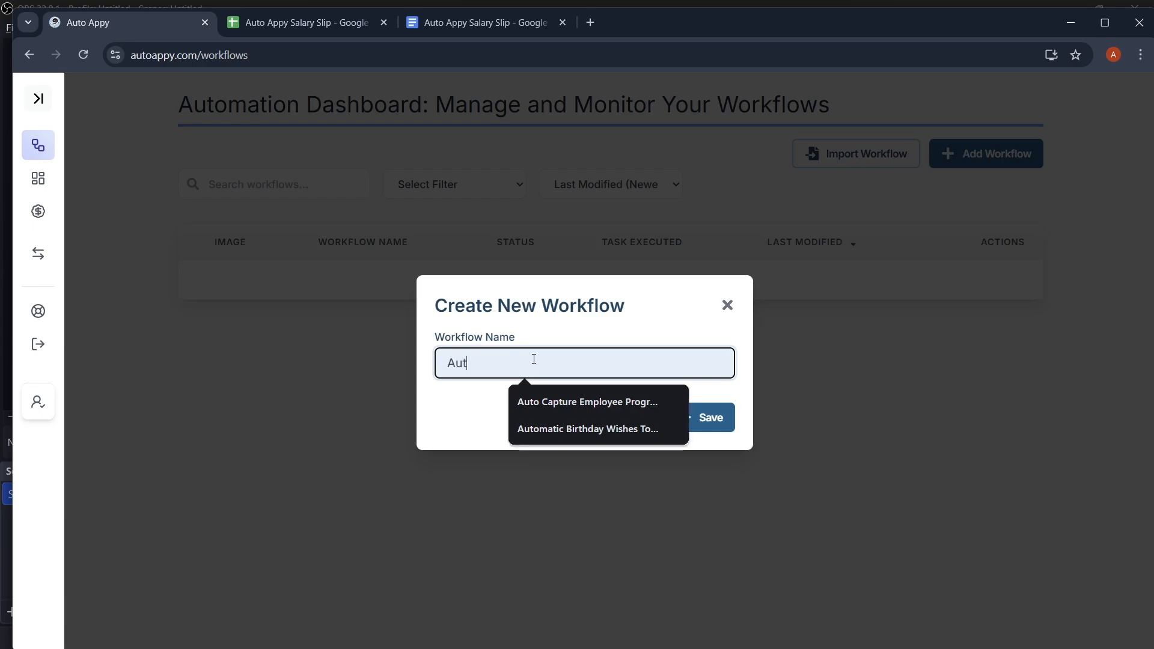
text(o pay)
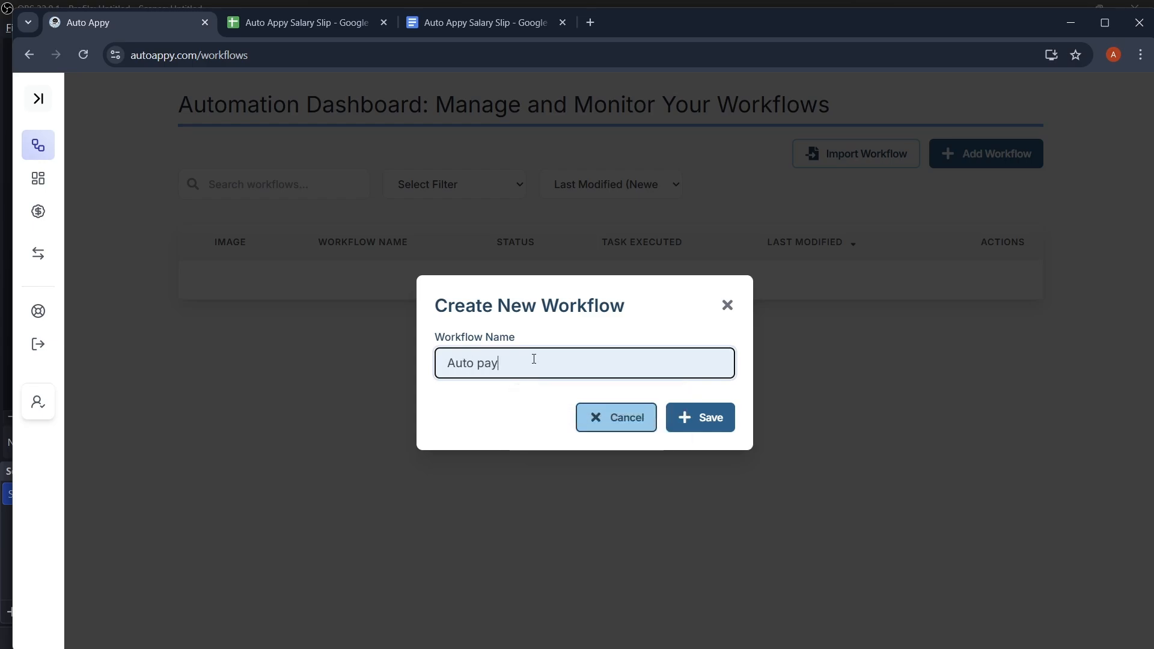
text(slip Generation Using )
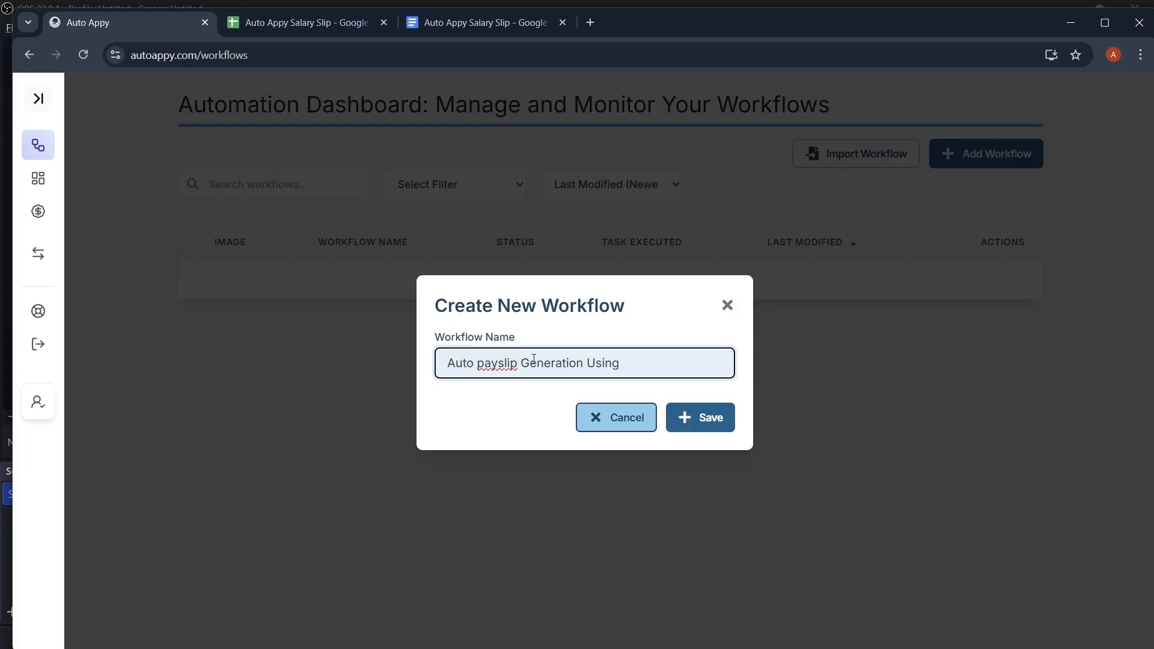
text(Google Sheets via )
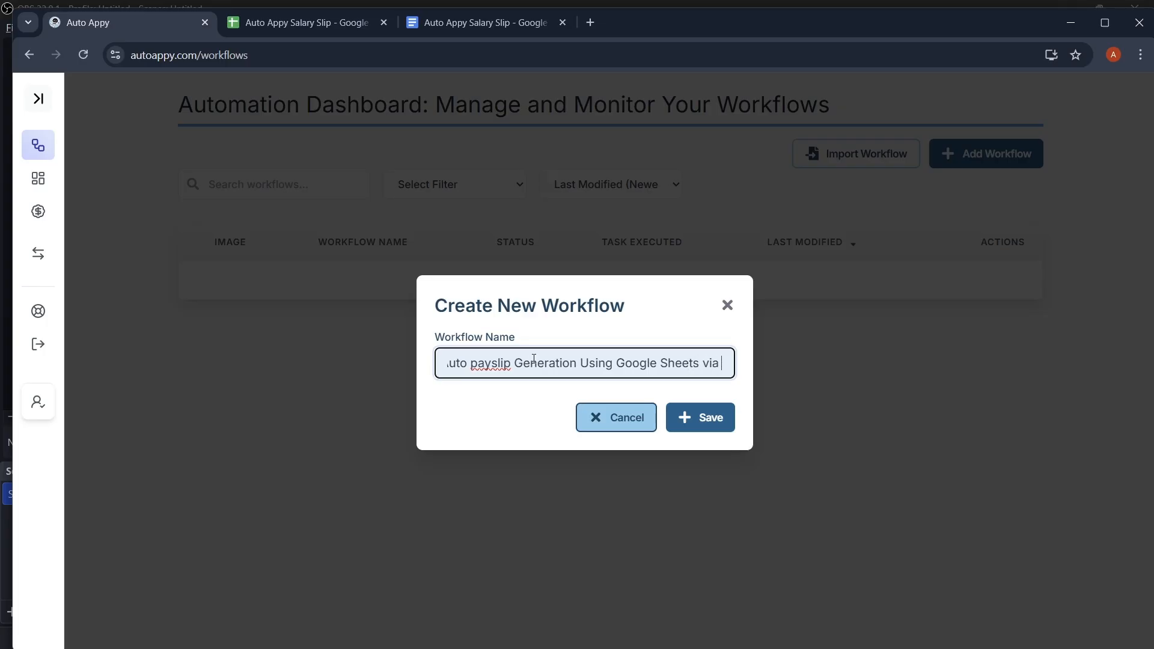
text(Google Doc)
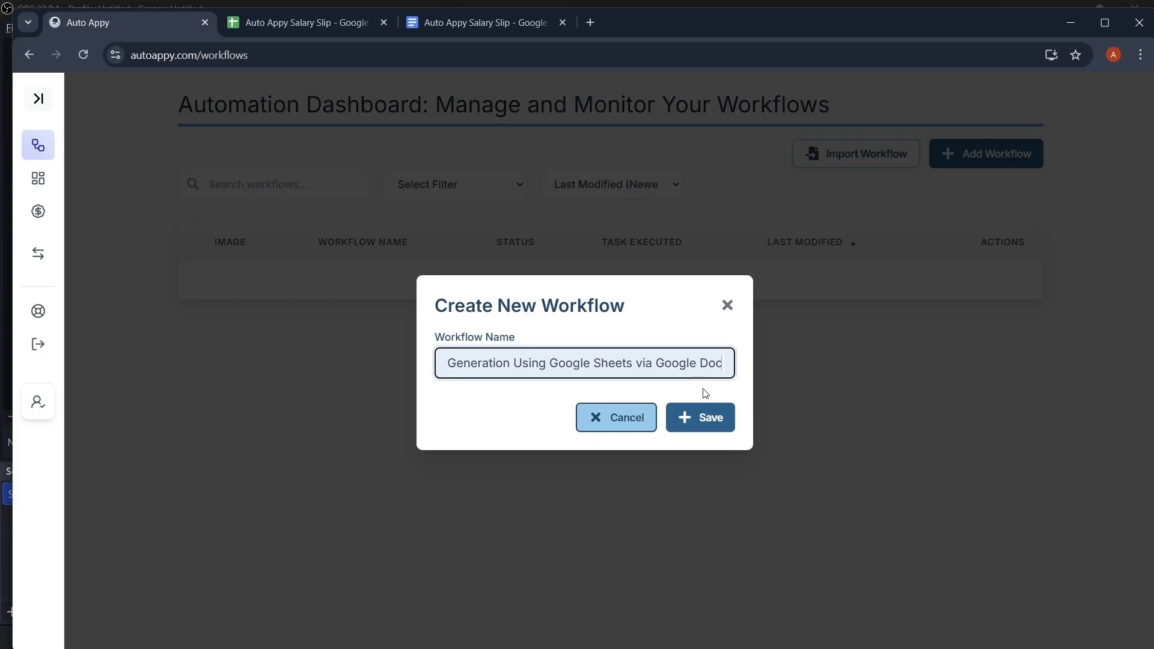
click(715, 424)
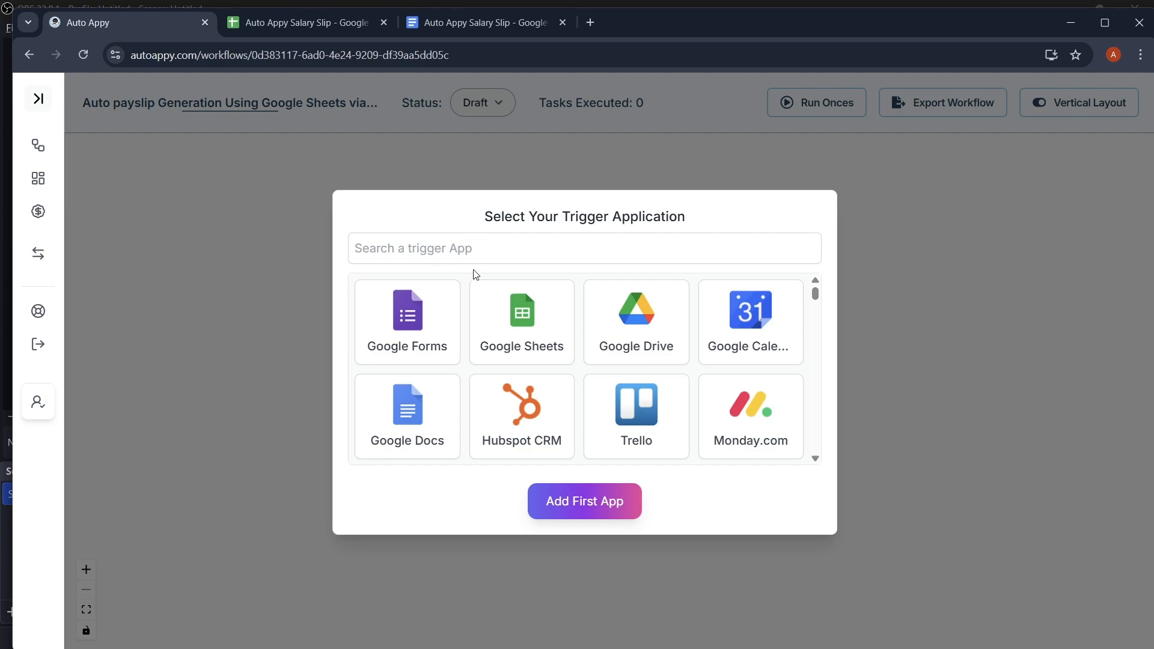
Step: Add Google Sheets as the first app, with task type 'New Row Added or Updated'
click(529, 325)
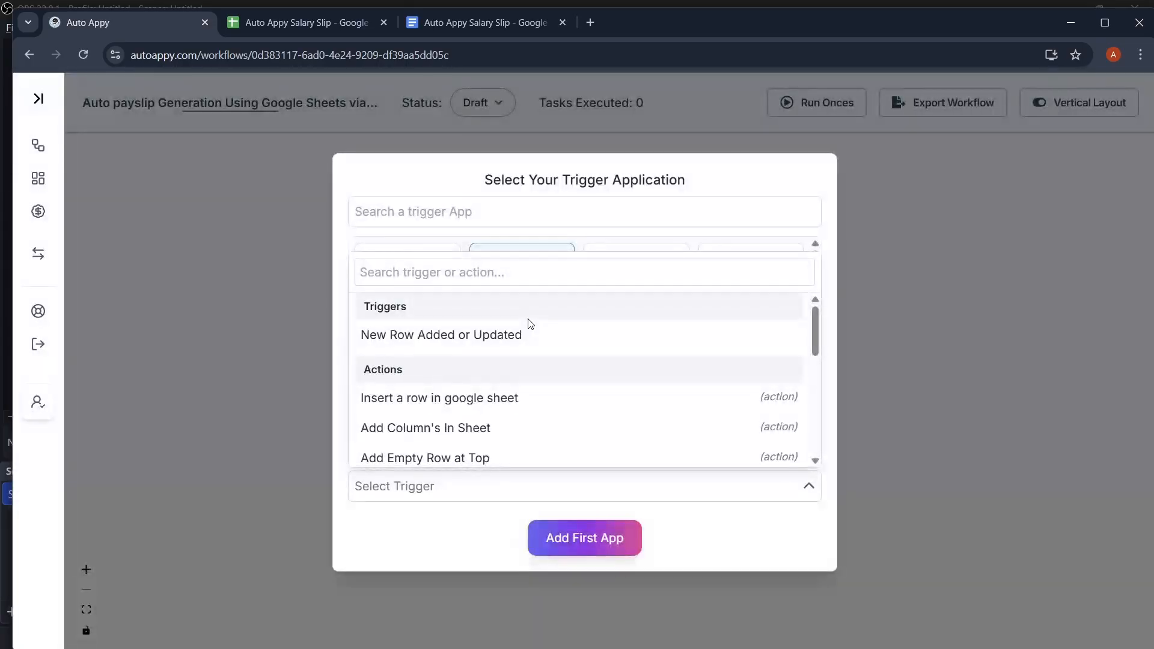
click(407, 339)
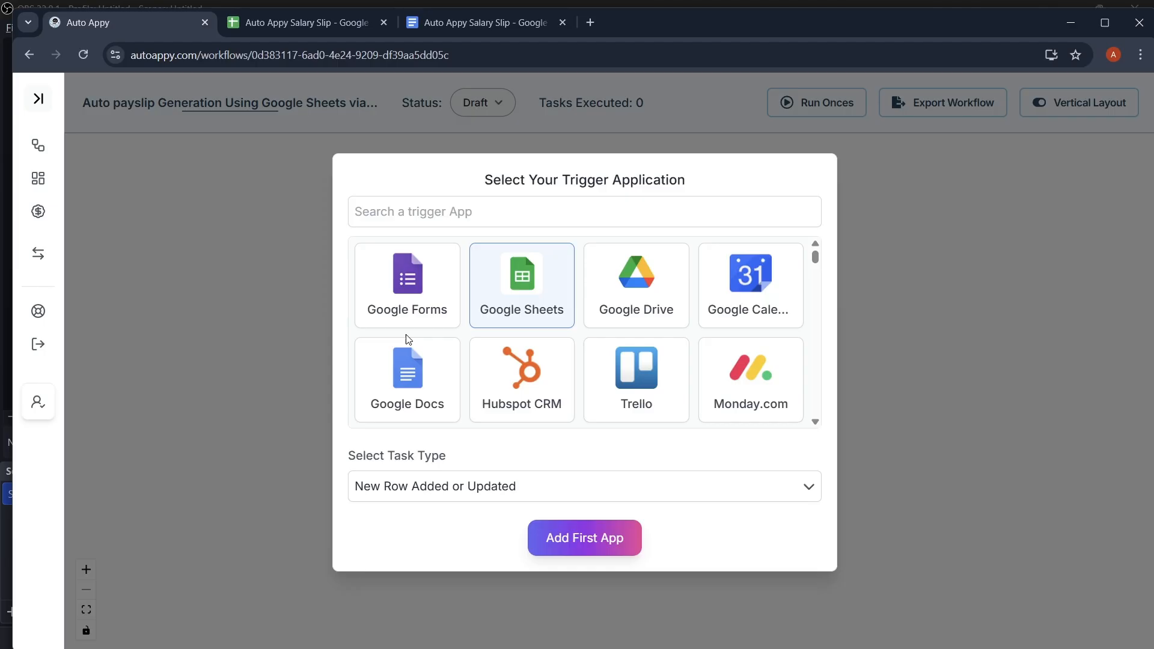
click(603, 554)
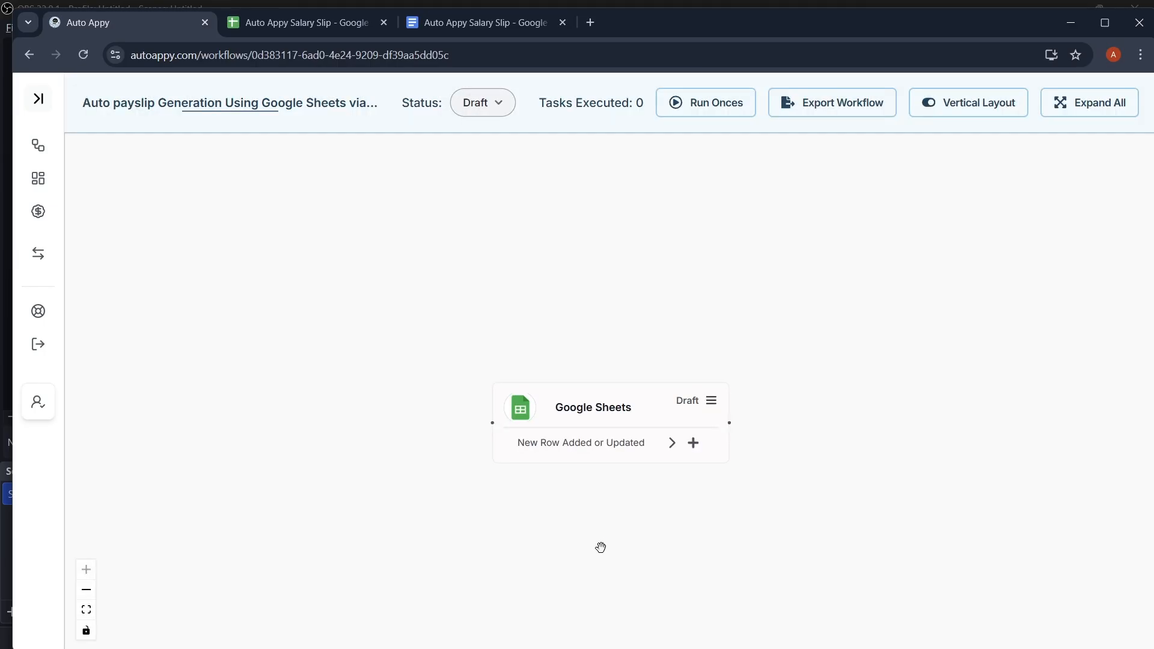
Step: Drag the Google Sheets trigger node up and to the left on the canvas
drag(577, 387, 488, 360)
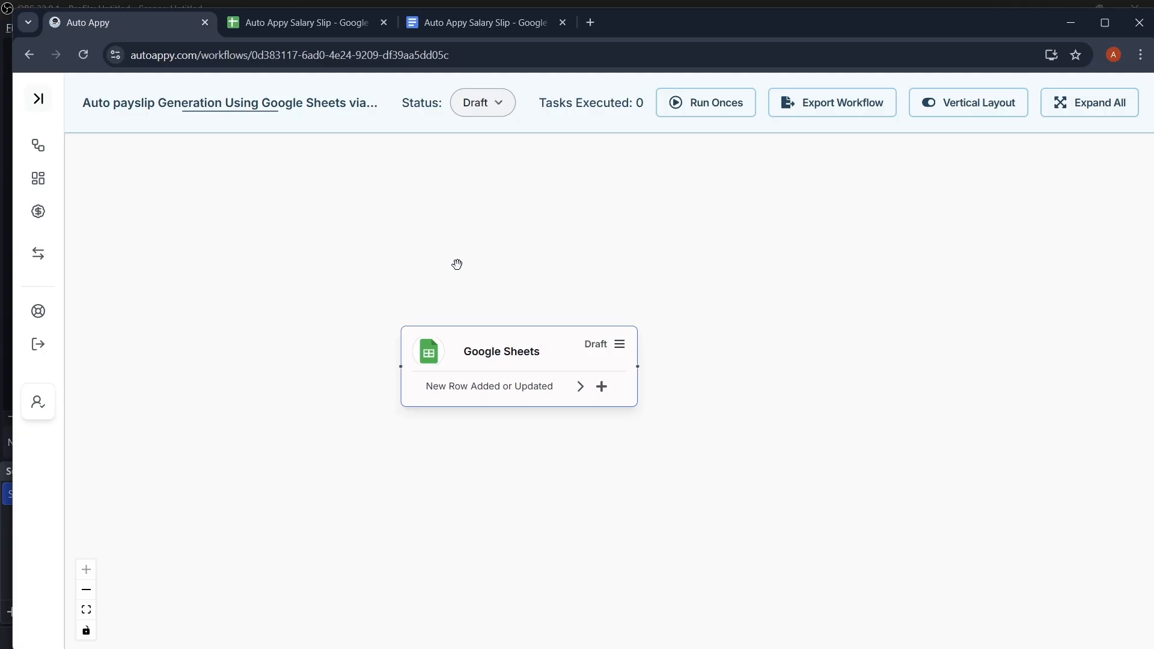
drag(546, 341, 447, 325)
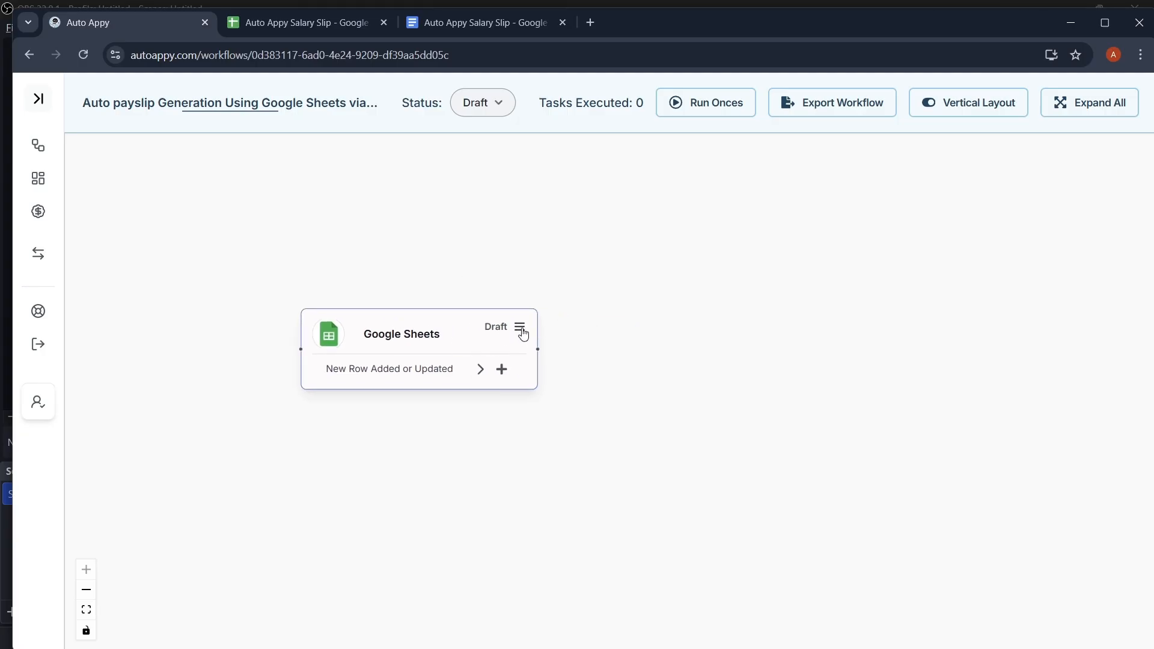
Step: Copy the Google Sheets trigger's webhook URL, then switch to the Auto Appy Salary Slip spreadsheet
click(521, 329)
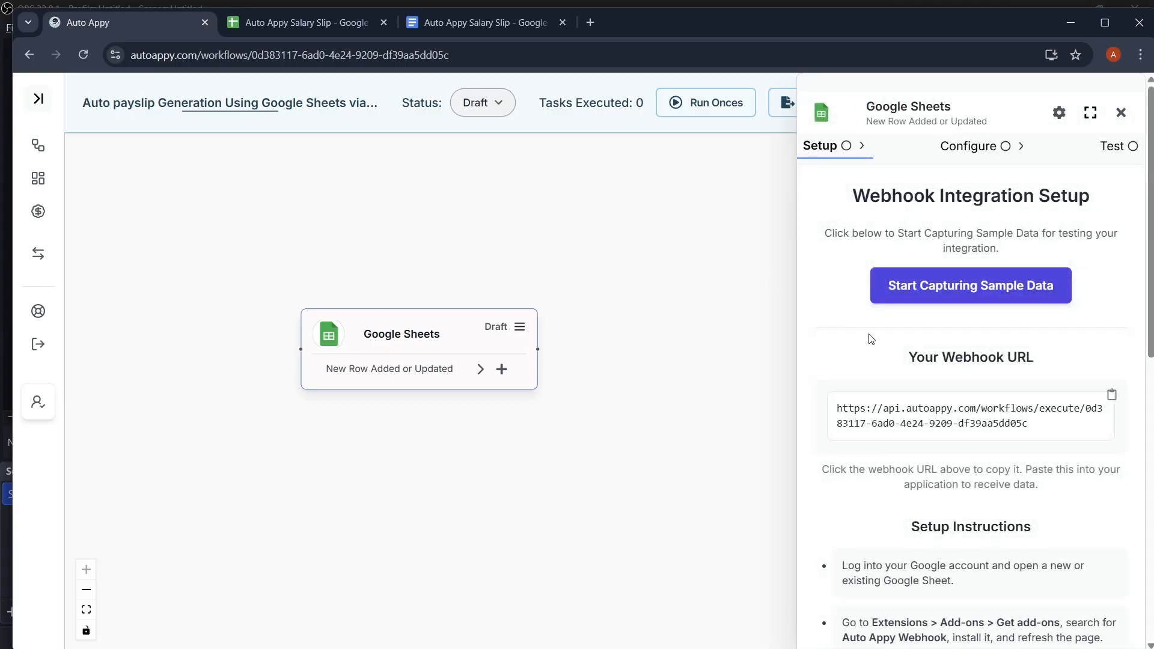
scroll(870, 339, down, 1)
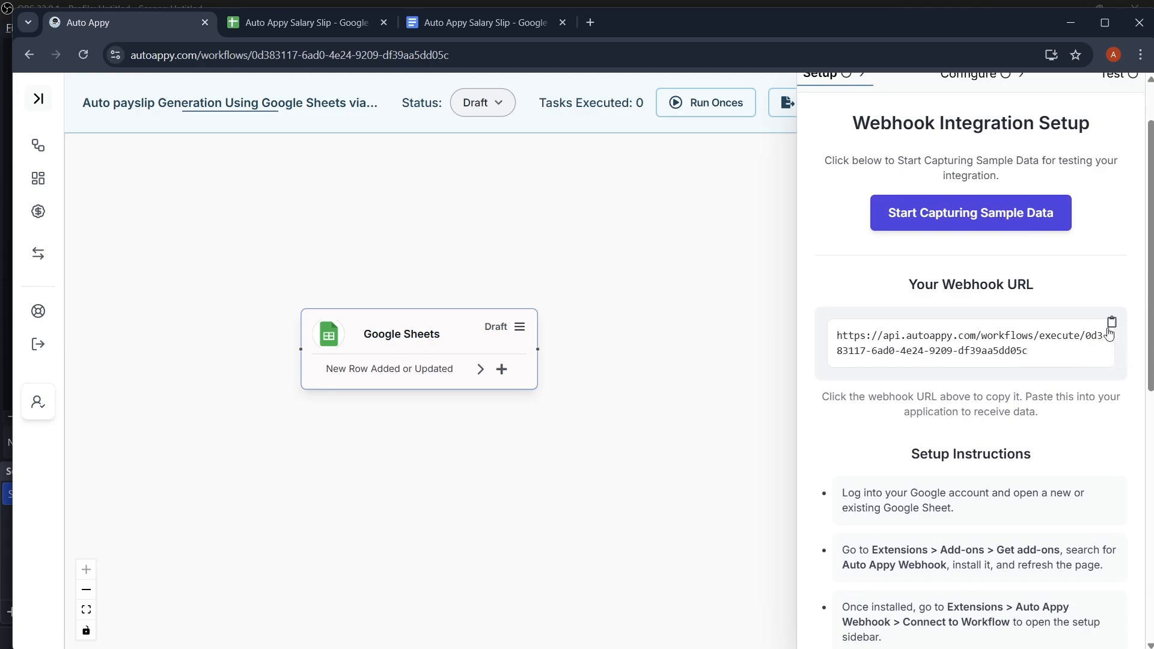
click(1111, 327)
scroll(981, 401, down, 2)
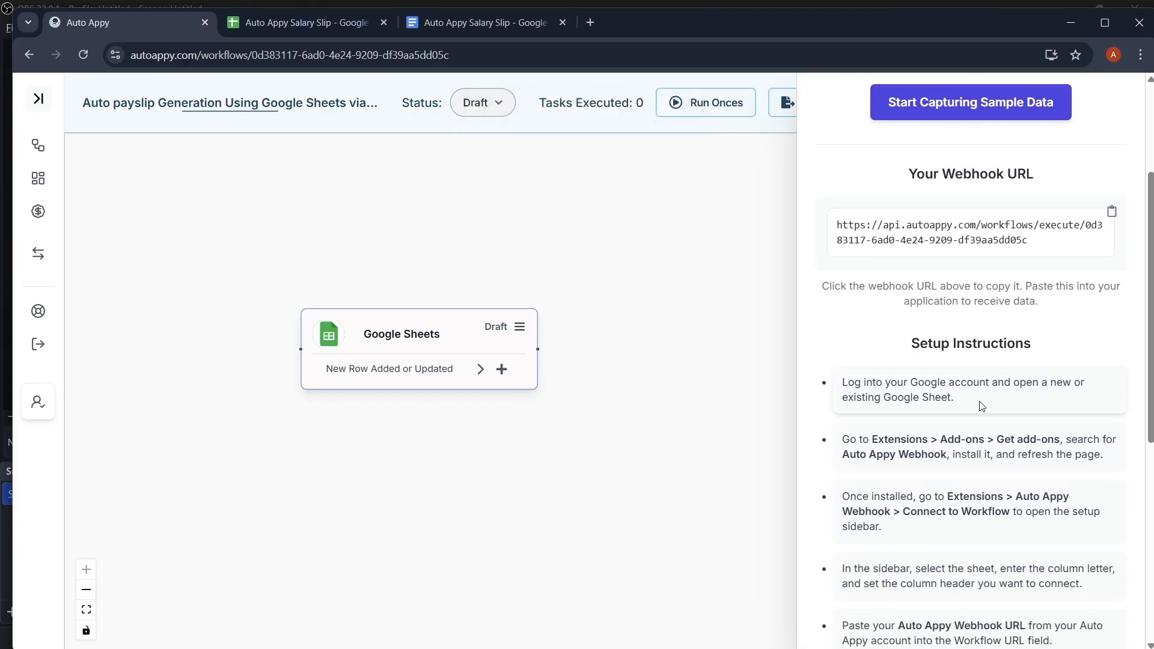
scroll(982, 405, down, 3)
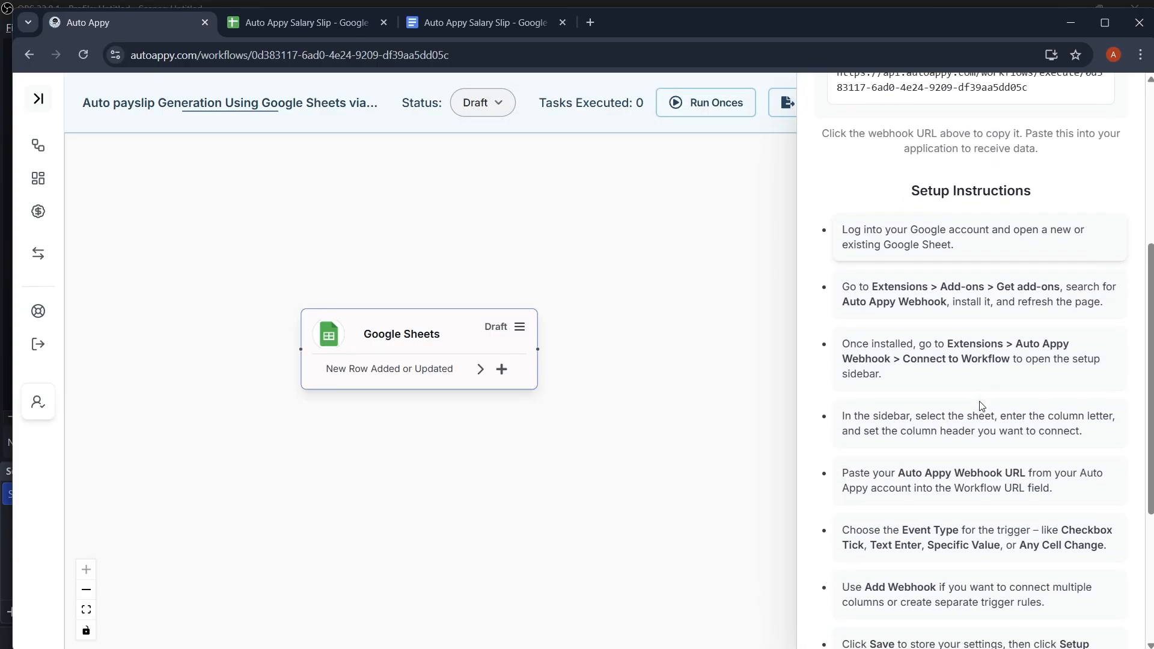
scroll(980, 397, up, 2)
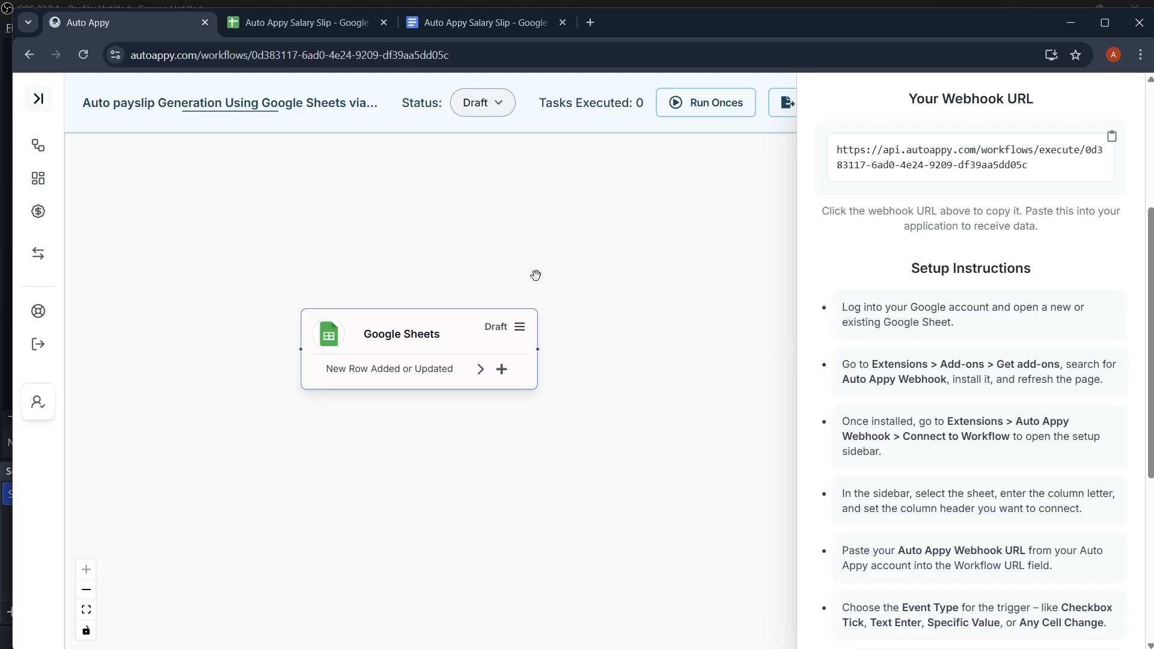
click(305, 31)
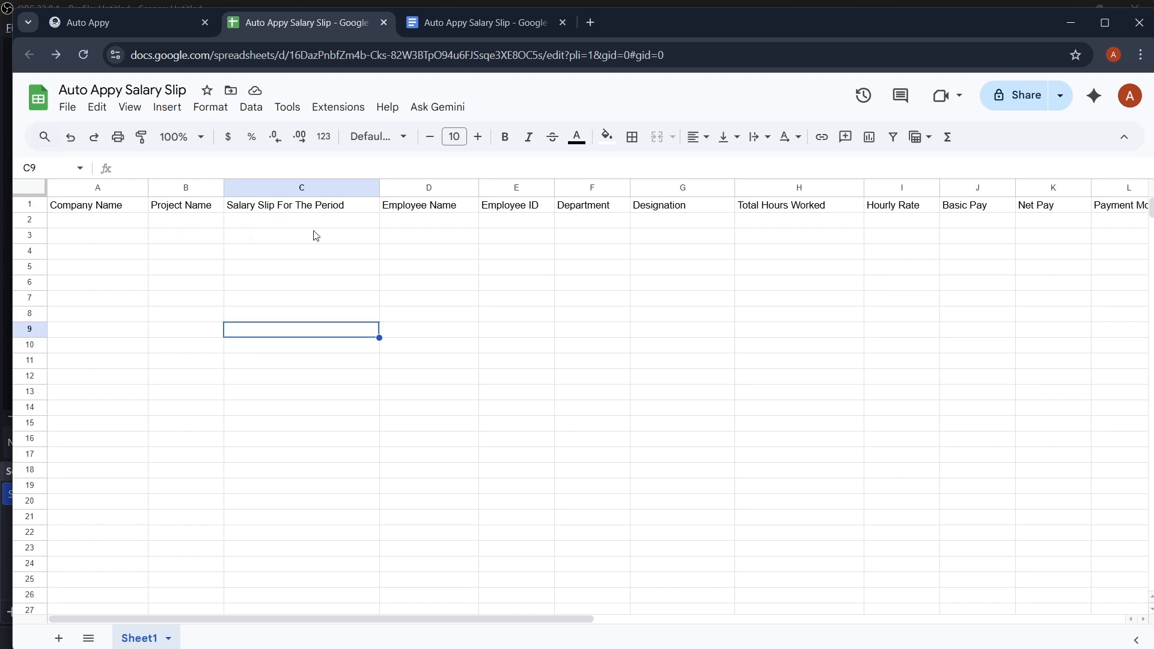
scroll(316, 235, right, 3)
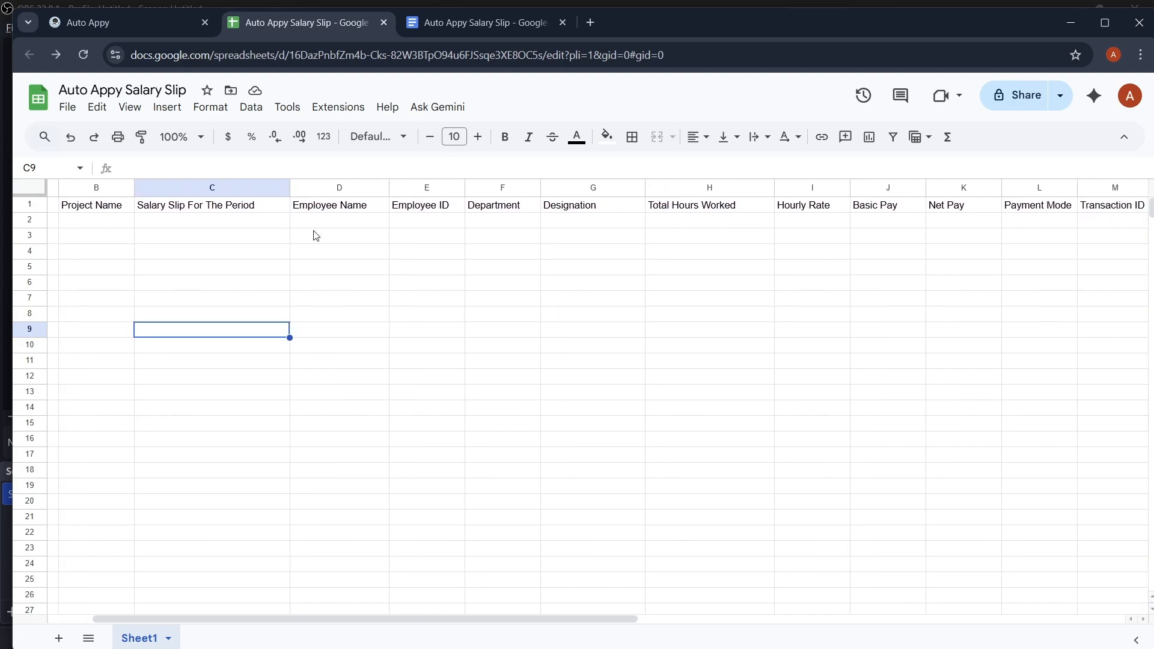
scroll(317, 235, right, 4)
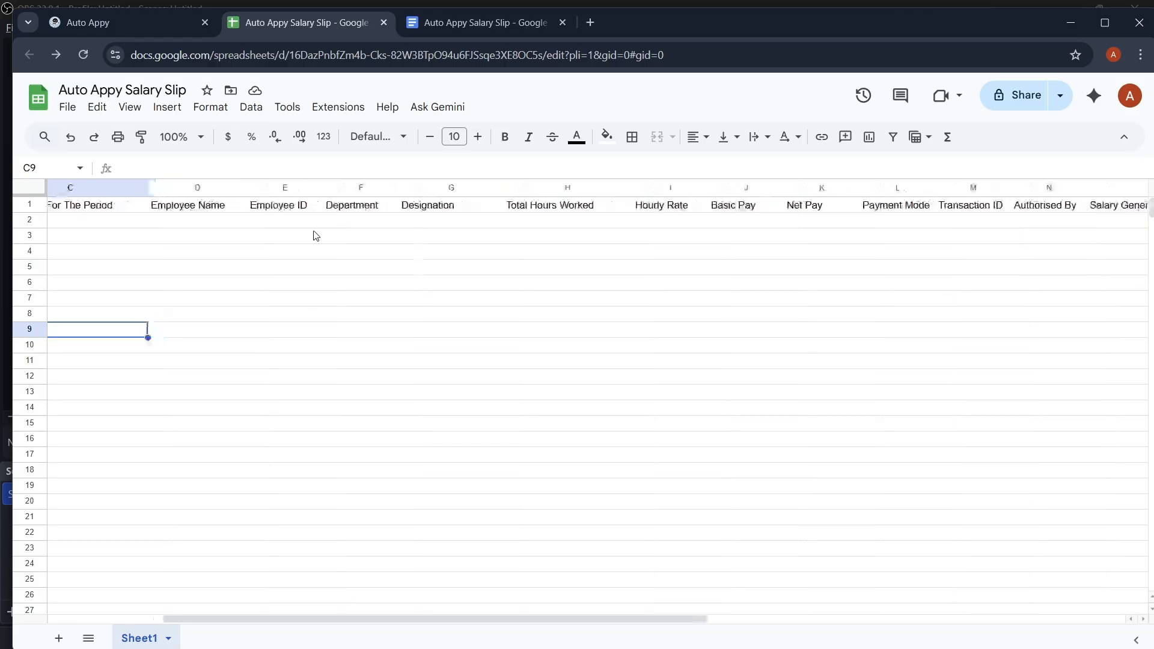
scroll(317, 235, left, 5)
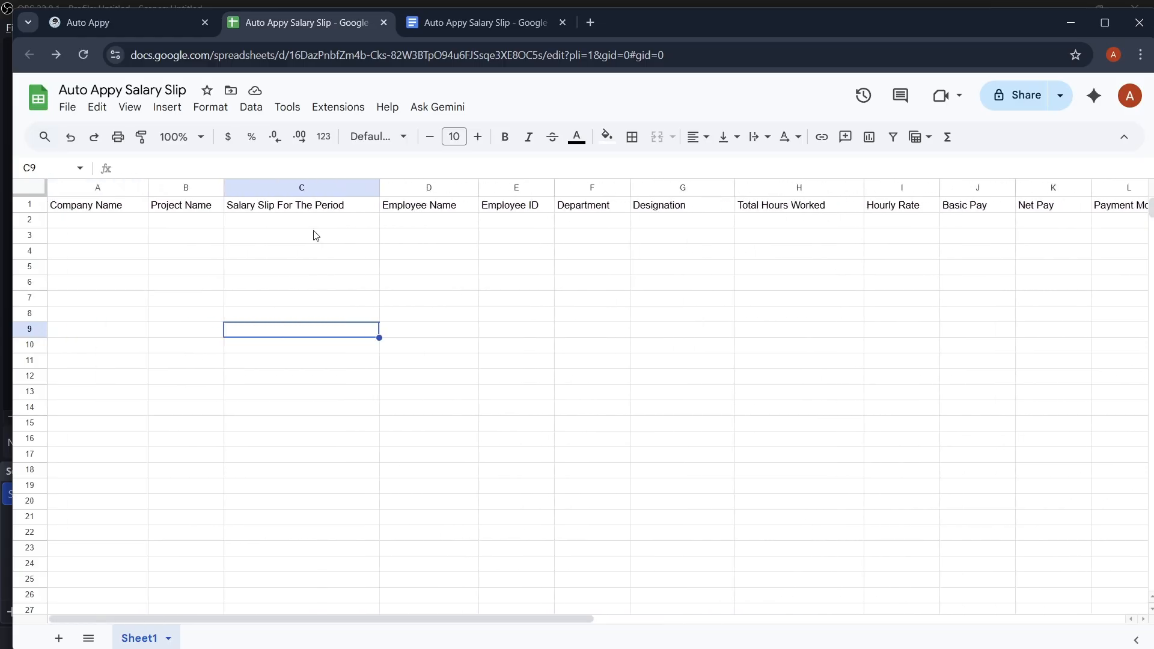
click(342, 107)
Step: Search the Workspace Marketplace for 'auto appy' and pick the Auto Appy Webhook result
mouse_move(366, 135)
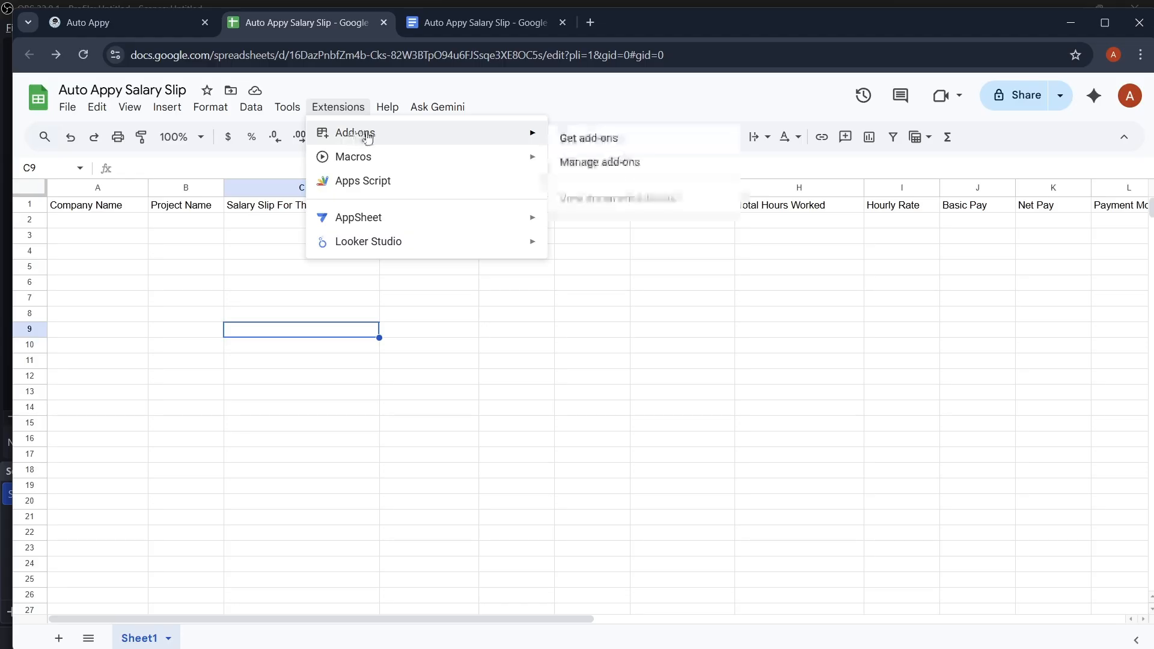
click(571, 137)
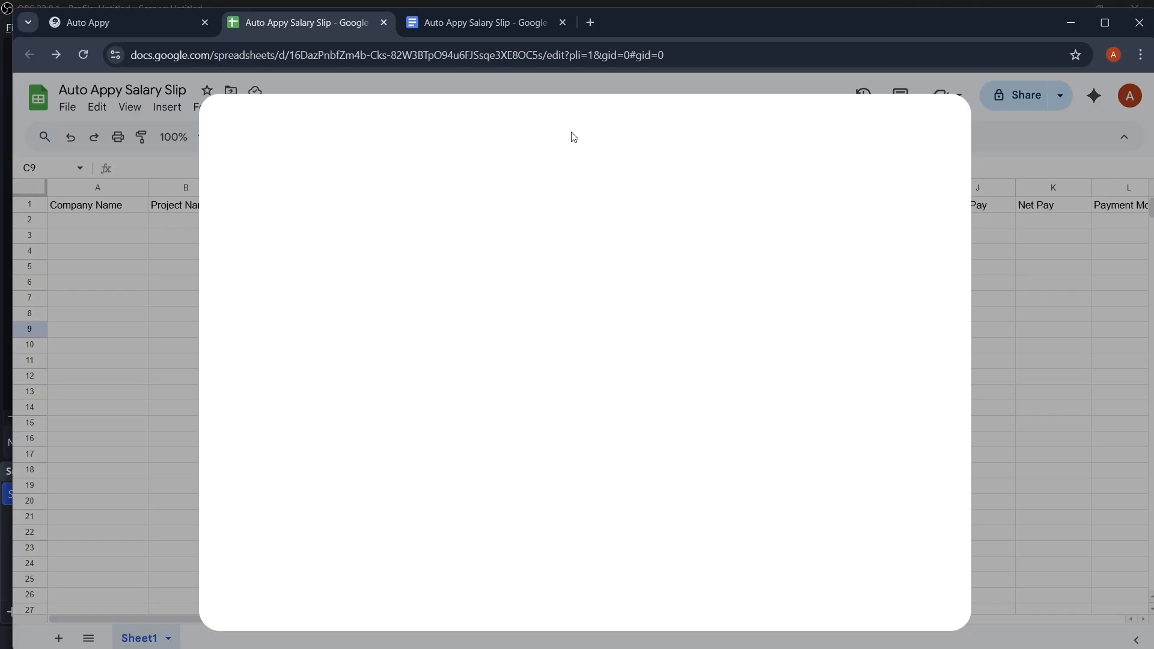
click(637, 134)
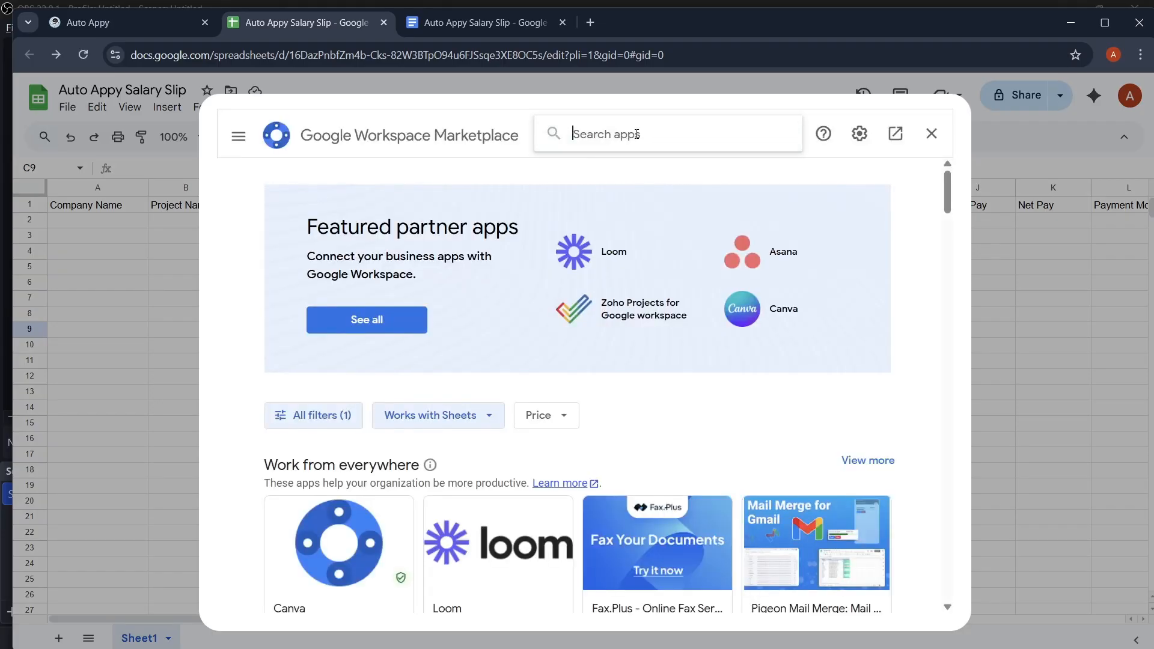
text(au)
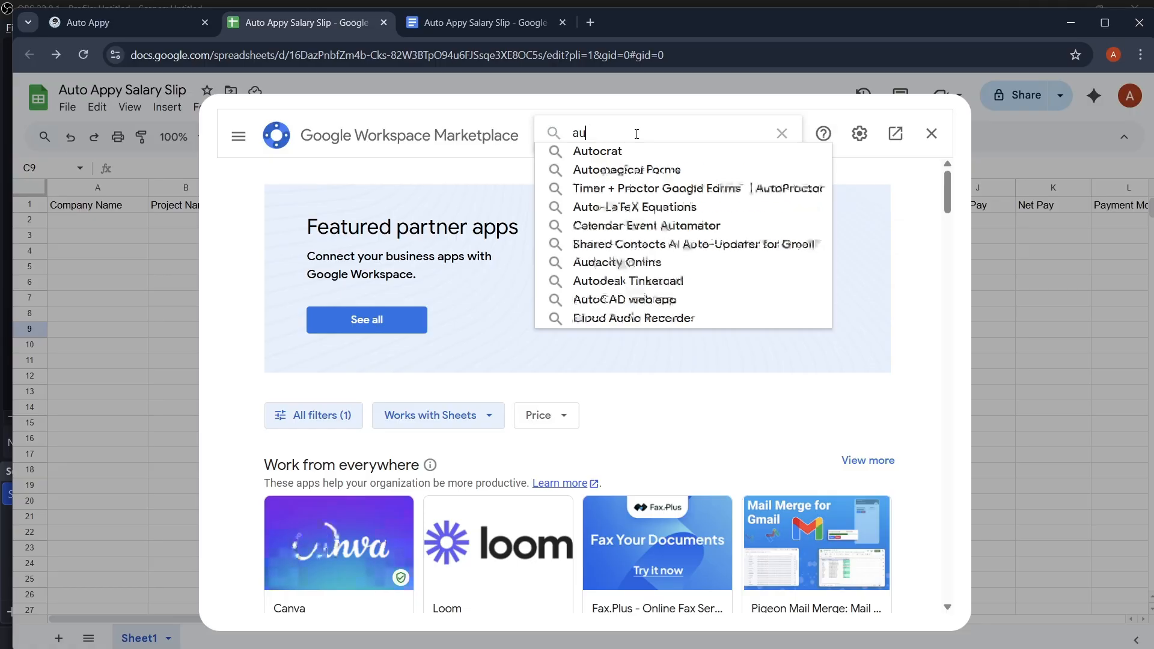
text(to appy)
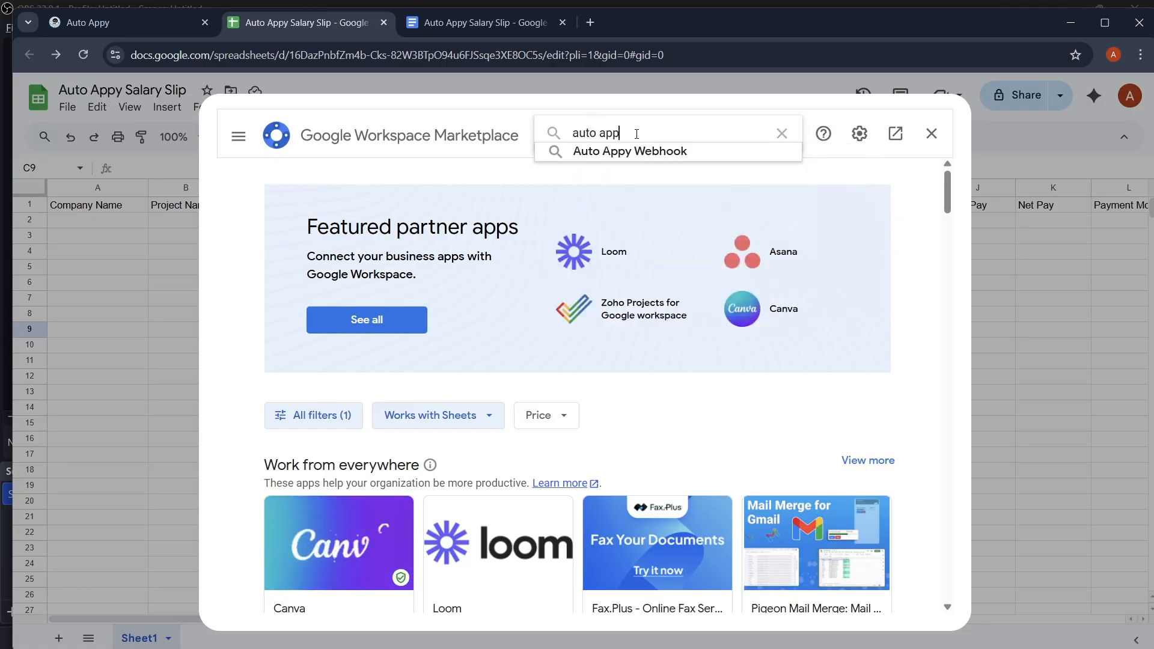
click(652, 152)
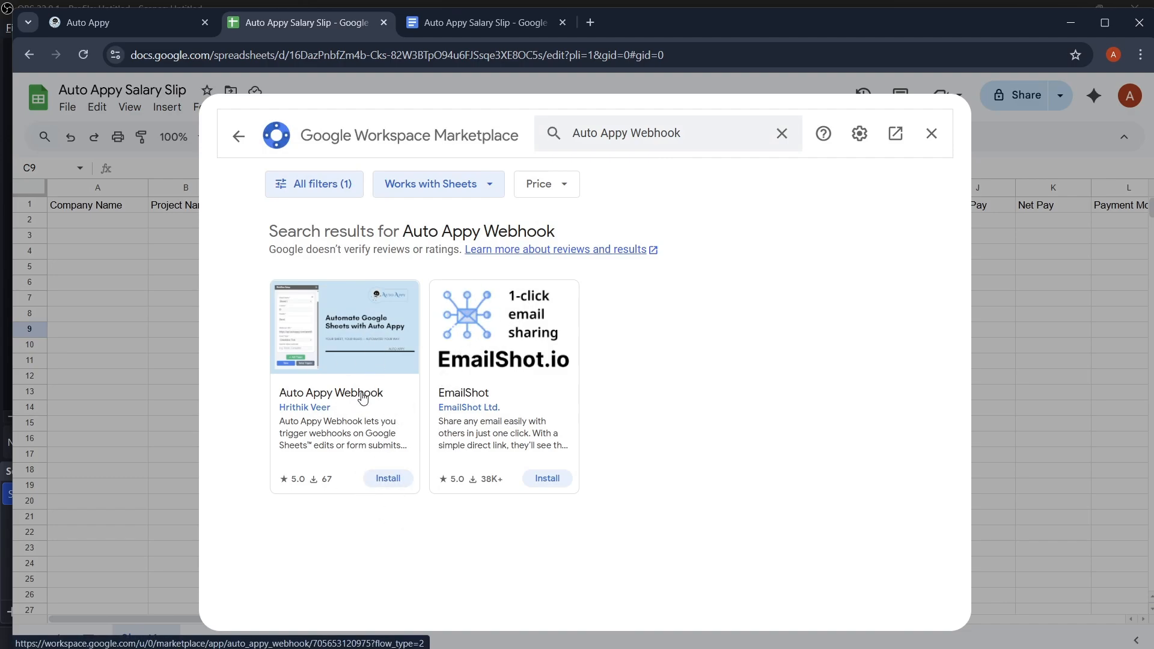
Step: Install Auto Appy Webhook, grant it Google account permissions, and open its additional setup guide
click(387, 479)
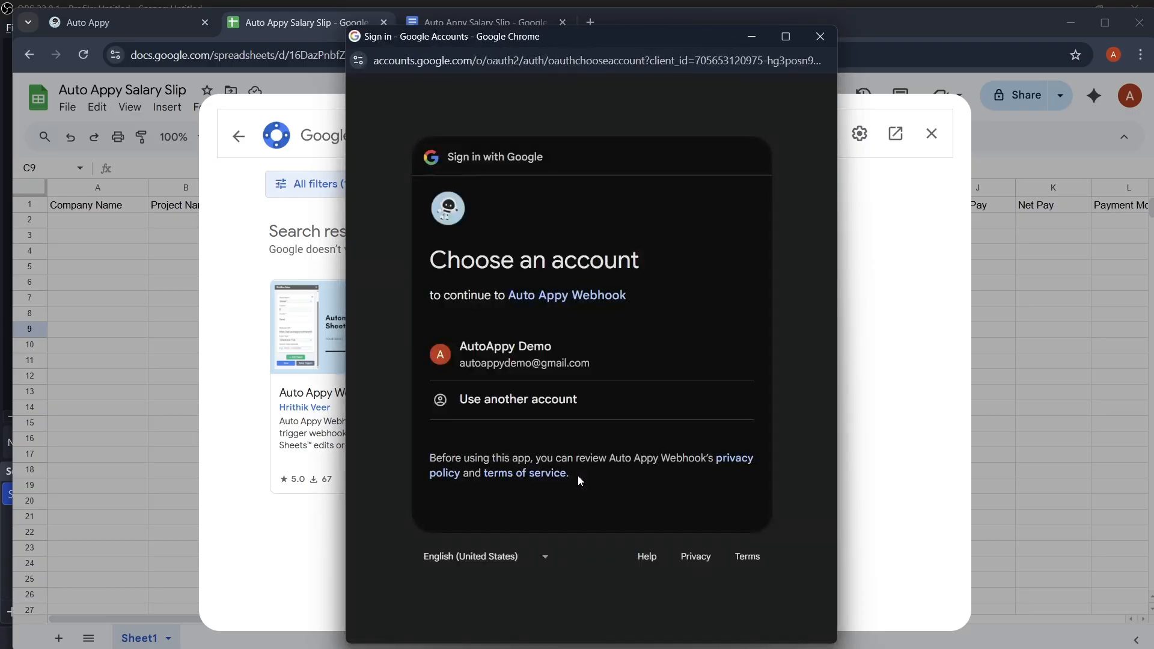
click(554, 359)
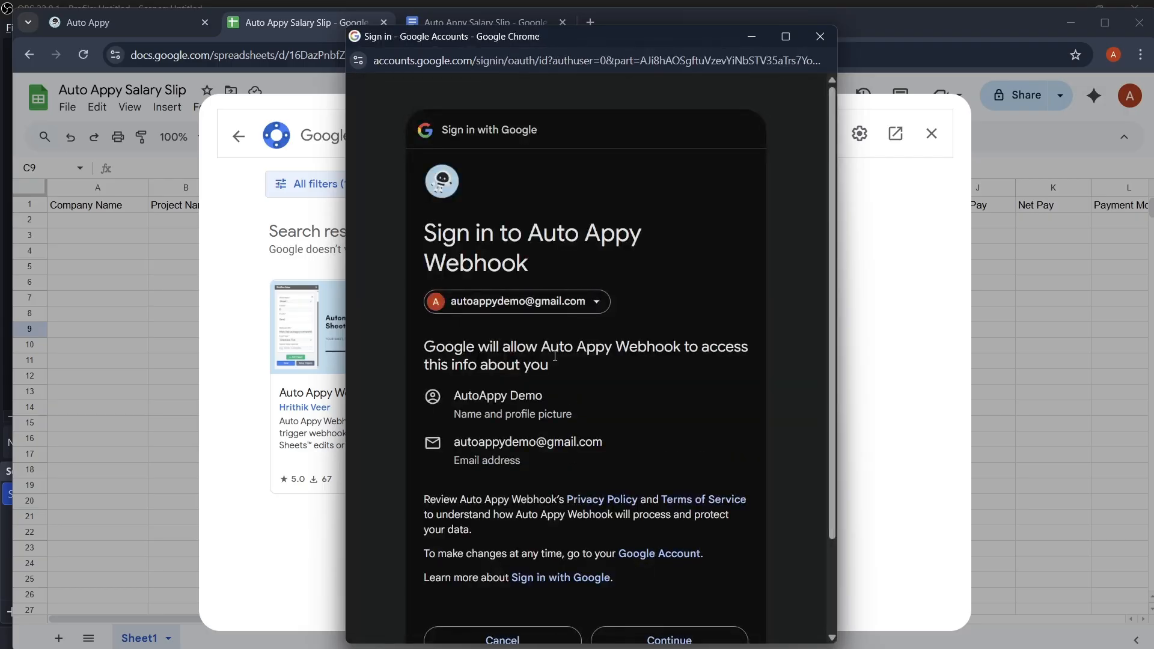
scroll(555, 356, down, 2)
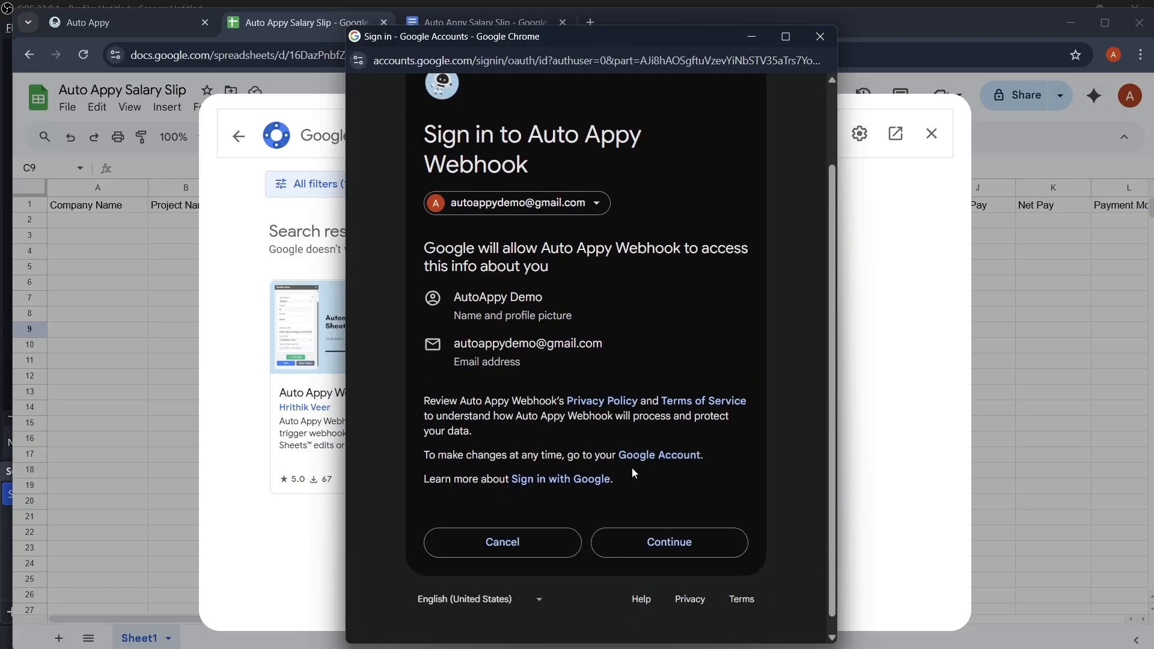
click(676, 546)
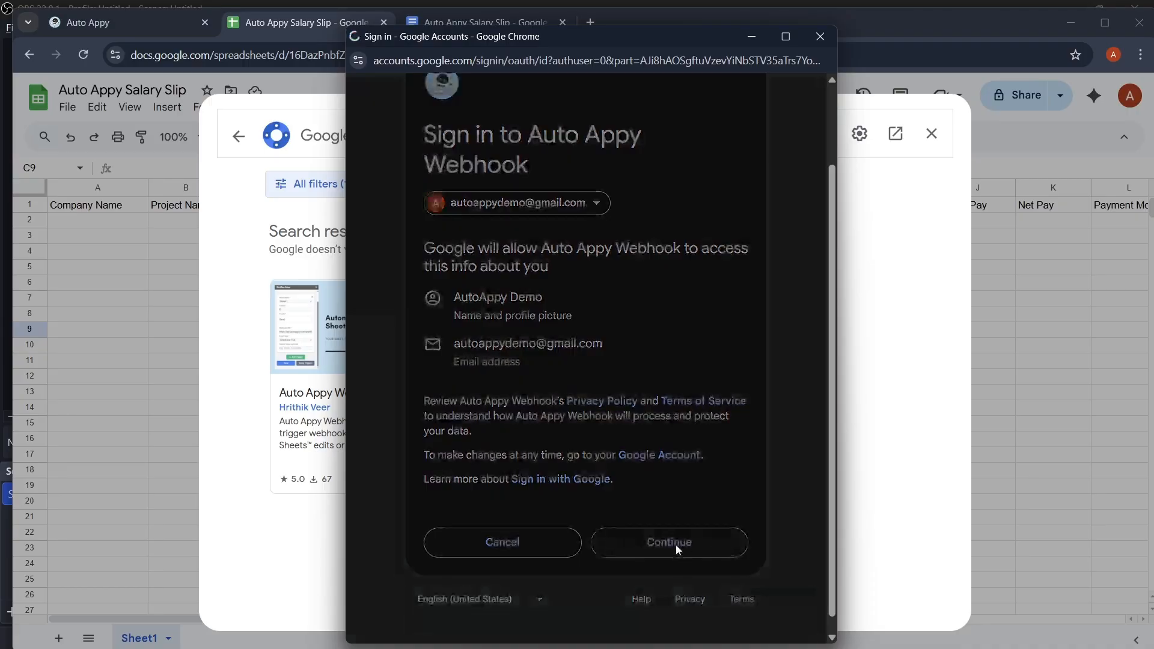
scroll(676, 545, down, 4)
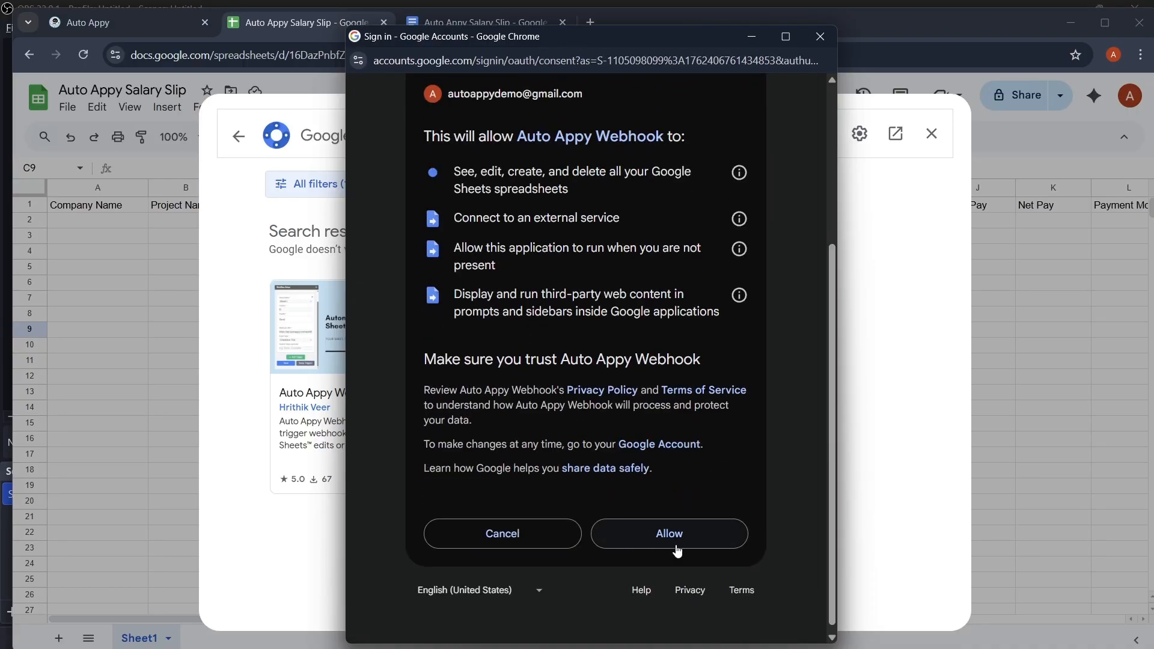
click(677, 547)
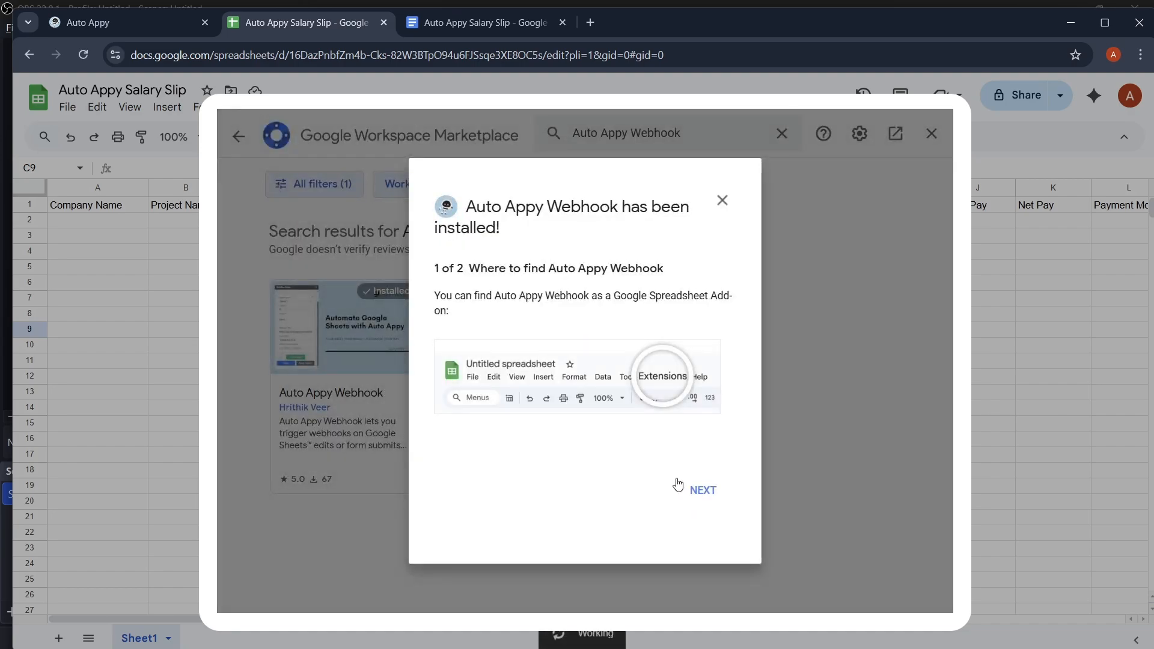
click(699, 491)
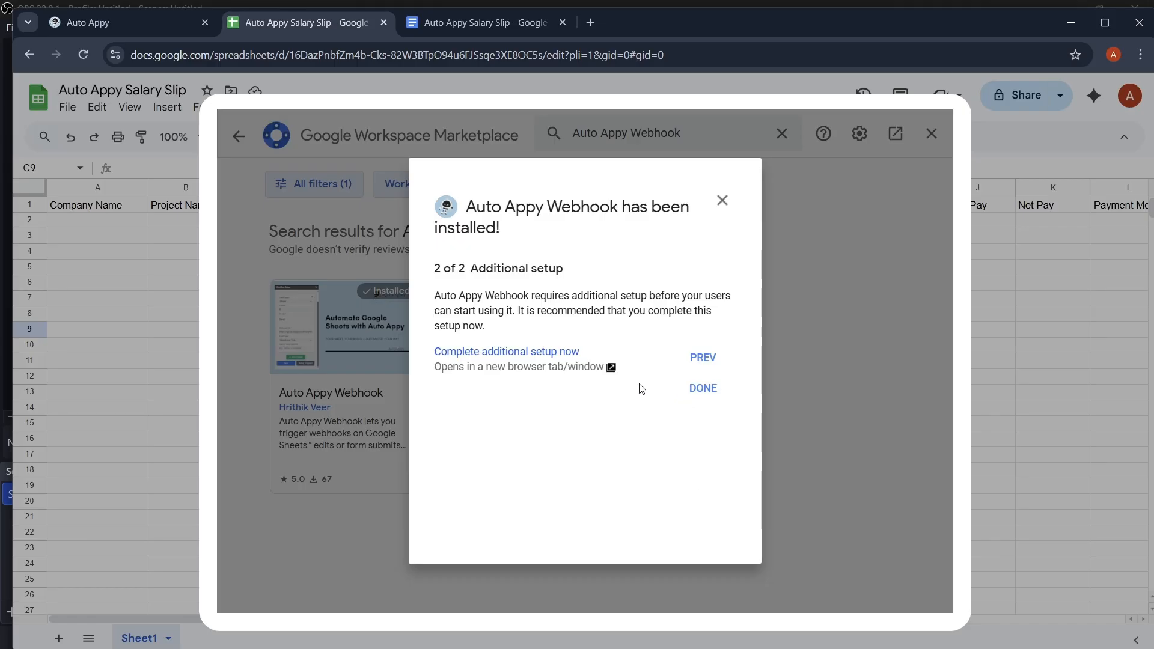
click(542, 353)
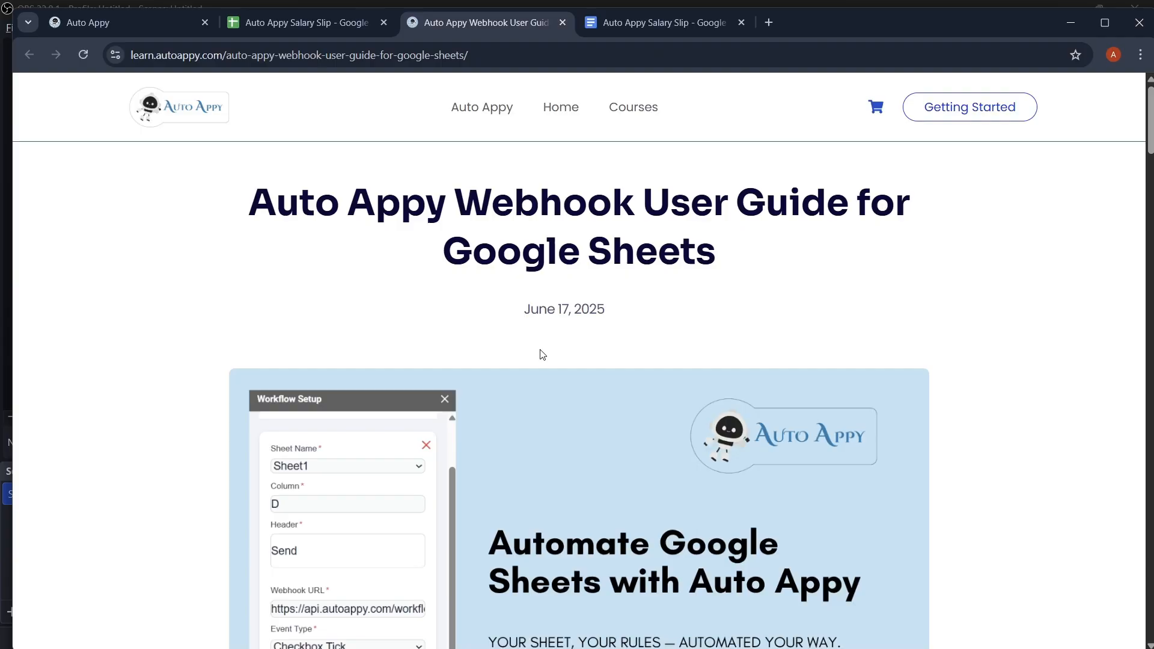
Step: Read through the Webhook User Guide's setup steps, then return to the Auto Appy Salary Slip sheet
scroll(542, 354, down, 9)
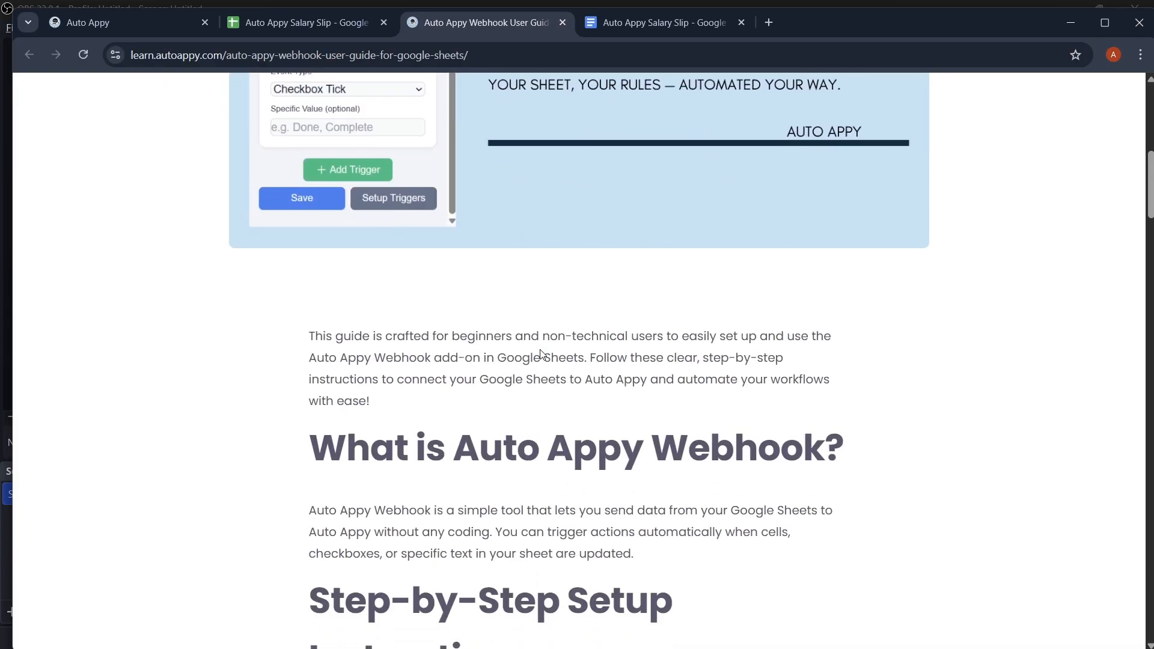
scroll(541, 354, down, 13)
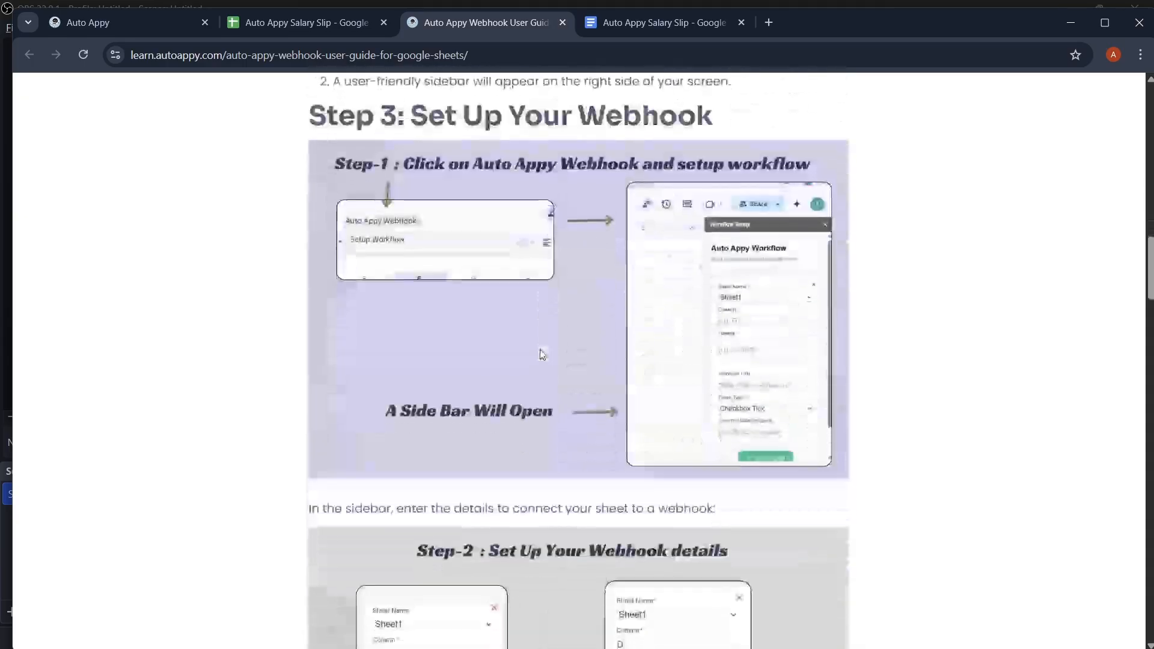
scroll(540, 348, up, 20)
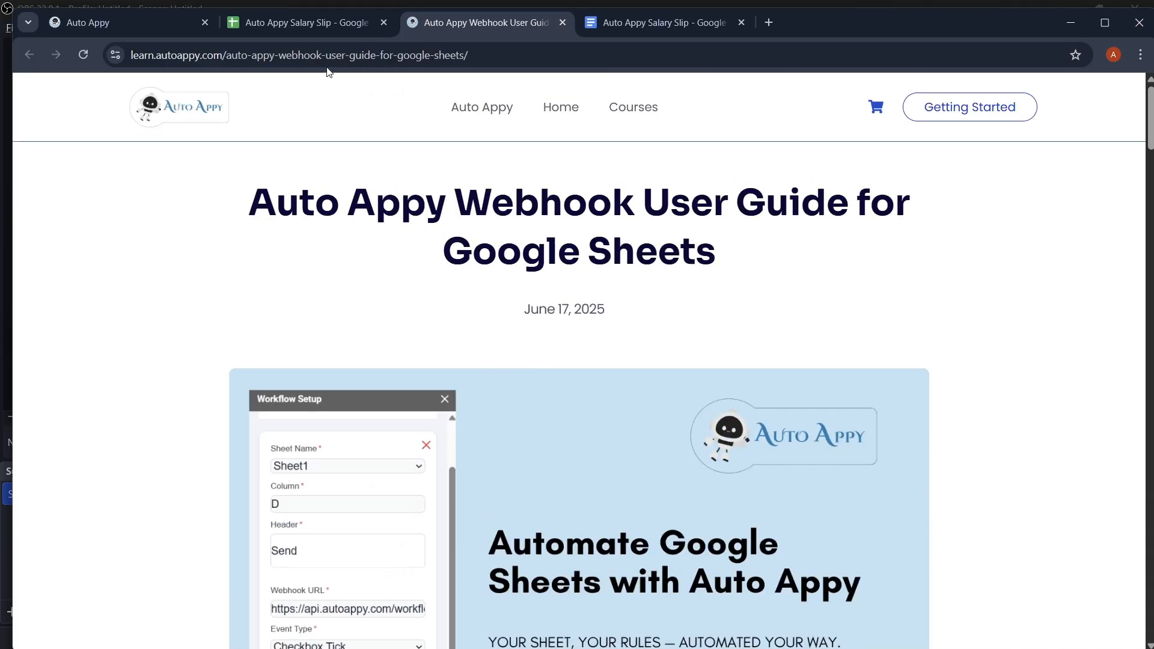
click(295, 22)
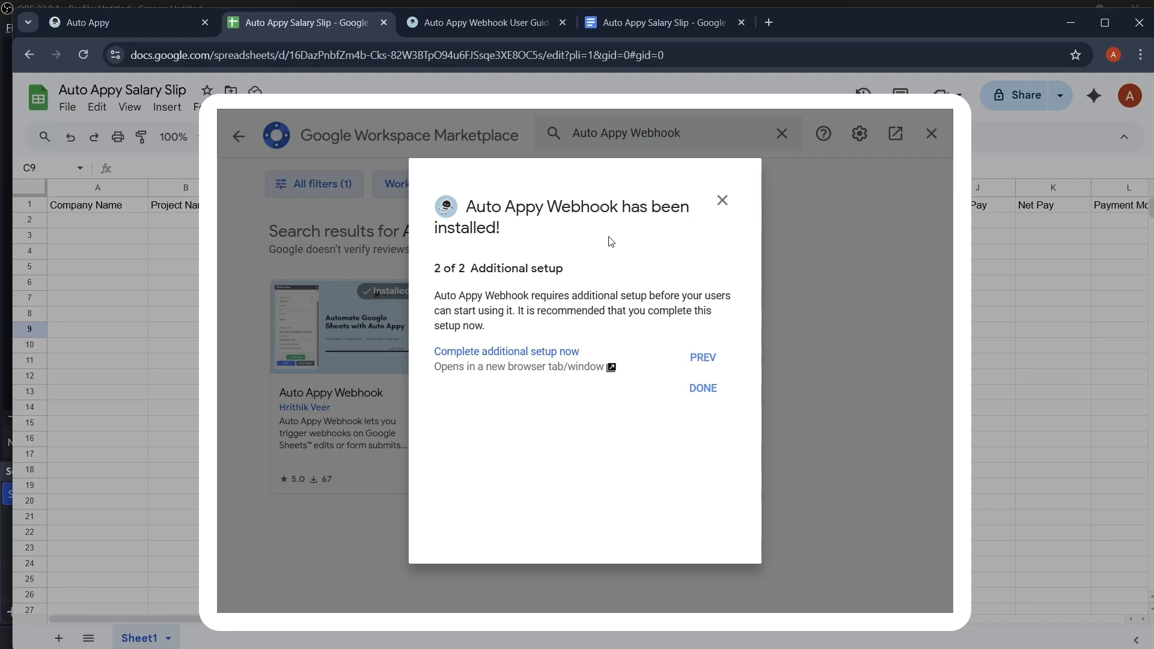
Step: Finish the add-on install walkthrough, close the Marketplace and reload the salary slip spreadsheet
click(715, 398)
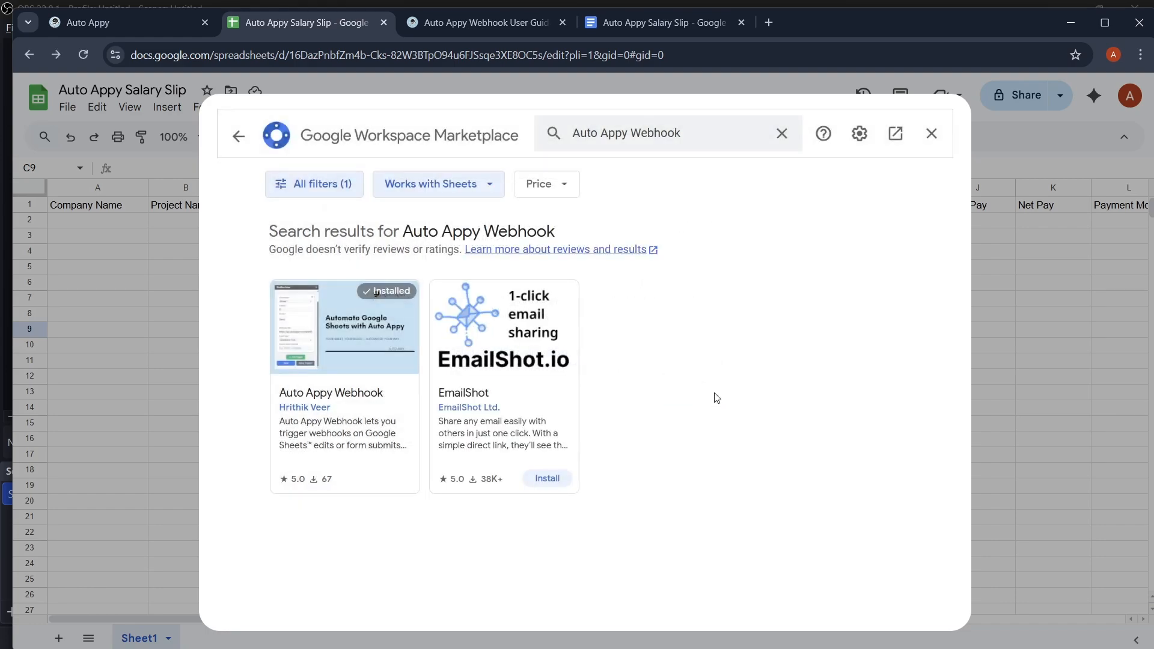
click(930, 134)
click(83, 55)
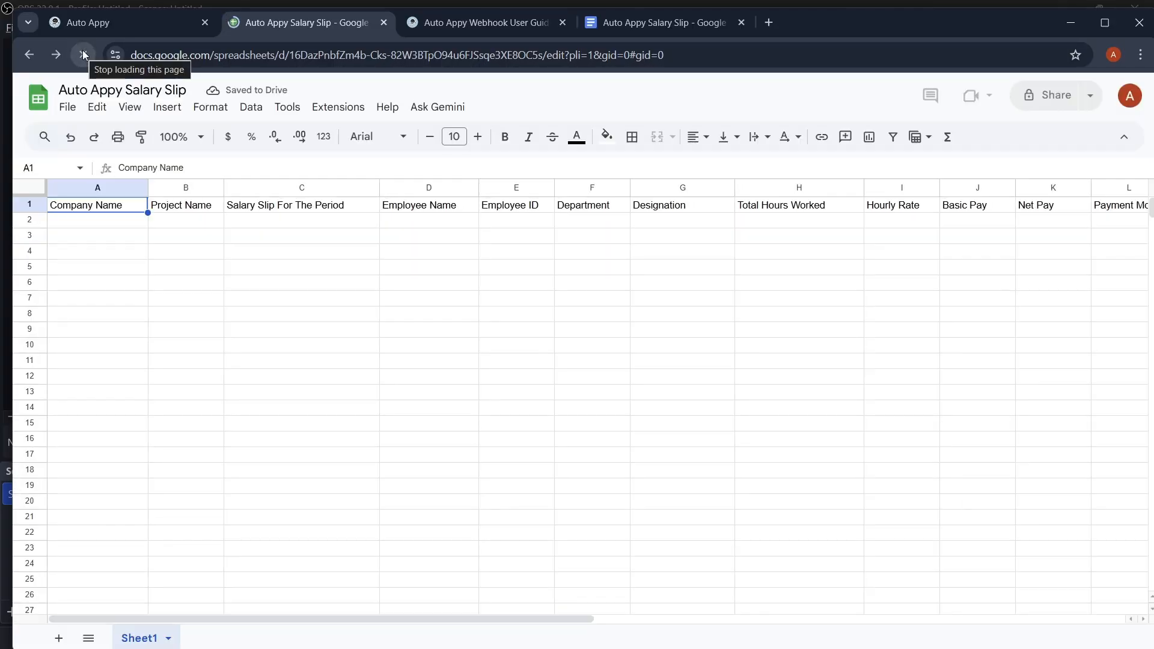
Step: Launch the Auto Appy Webhook Setup Workflow panel from the Extensions menu
click(328, 110)
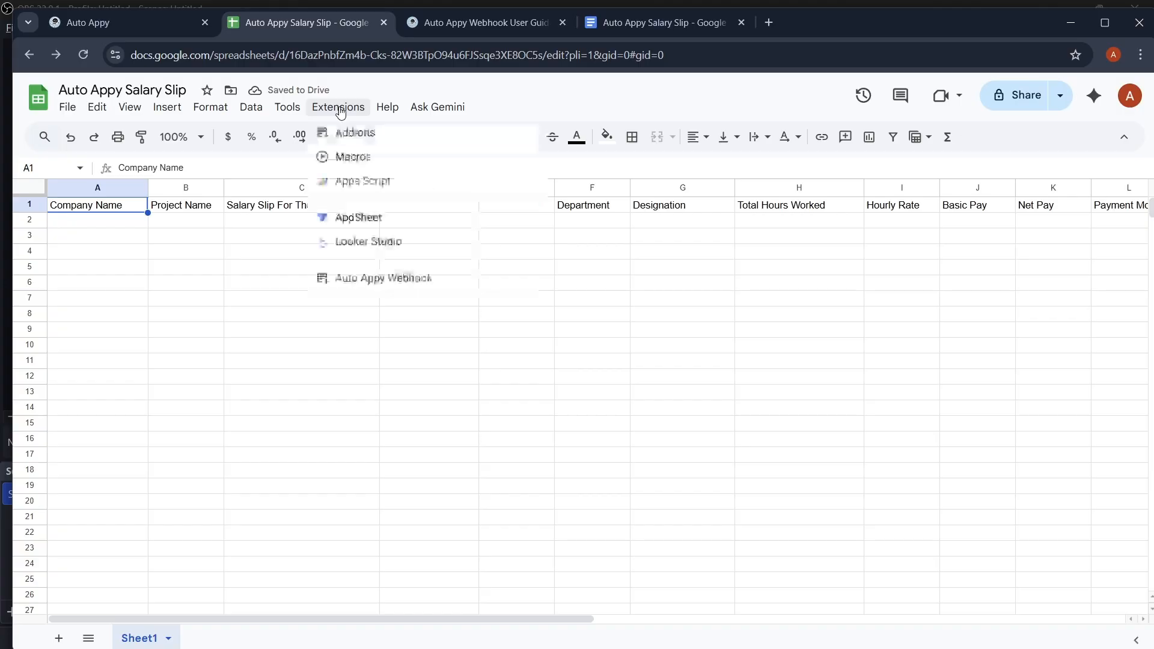
mouse_move(422, 291)
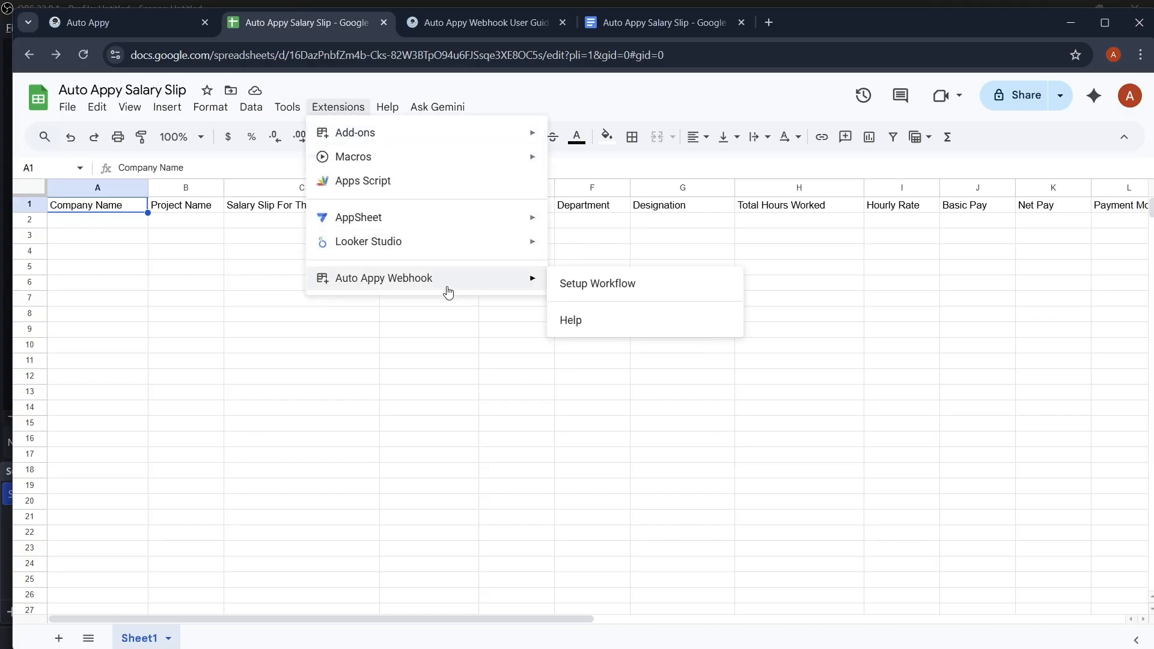
click(621, 287)
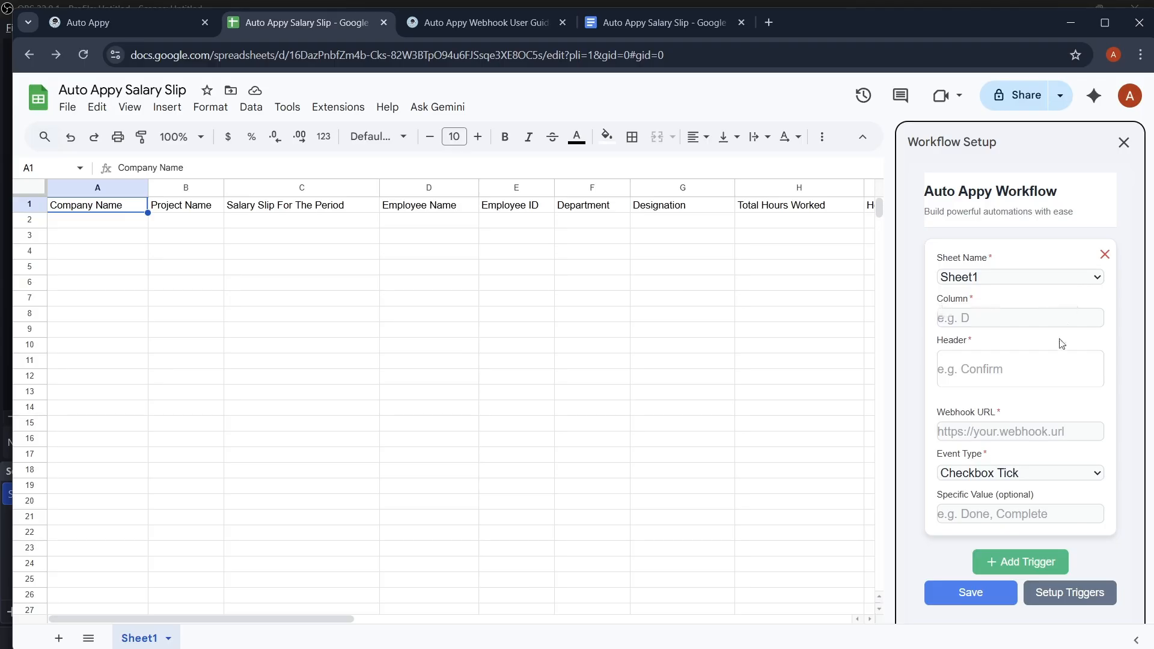
click(982, 320)
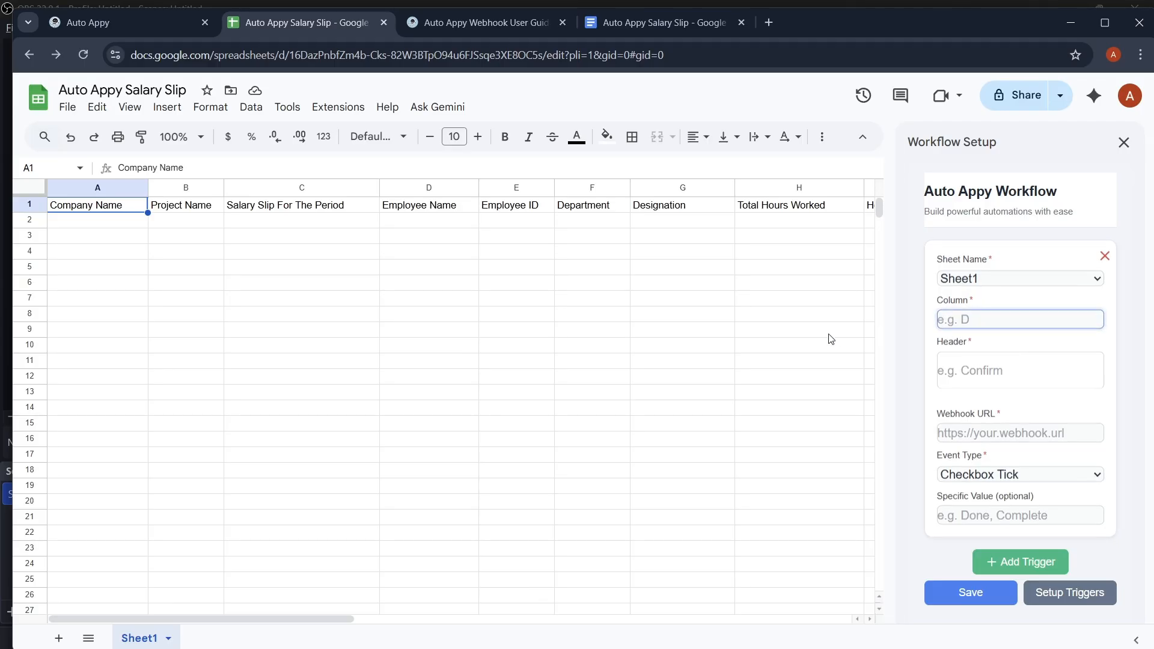
Step: Clear the old 'Salary Generate Date' header from cell O1
scroll(812, 336, right, 3)
scroll(813, 335, right, 5)
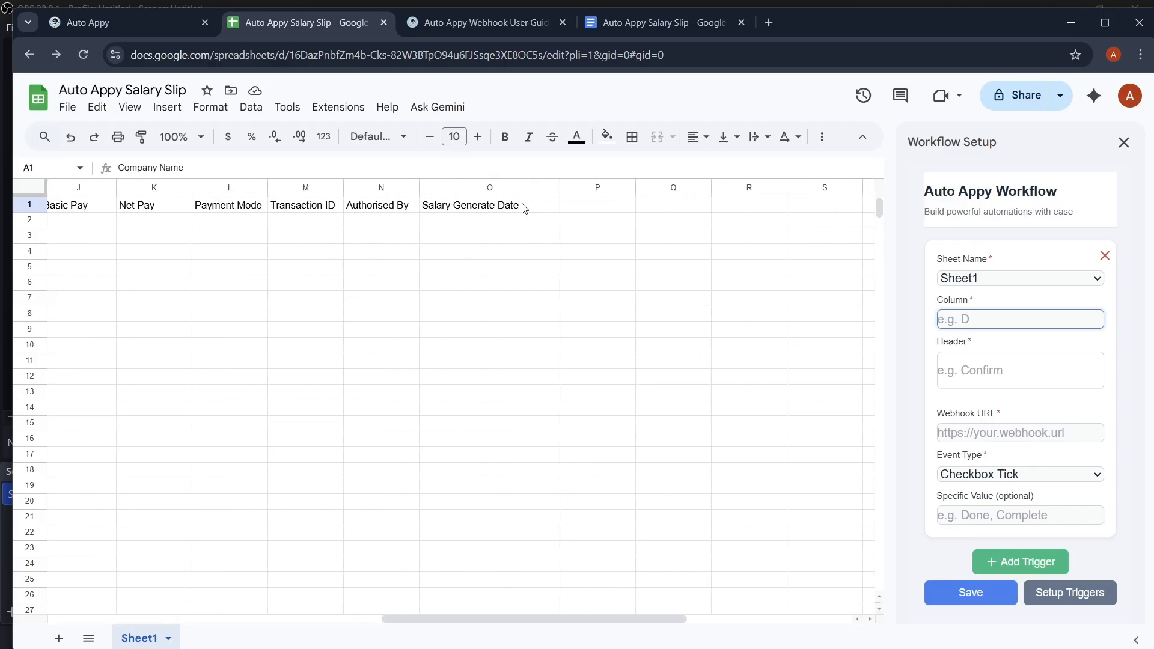
double_click(524, 206)
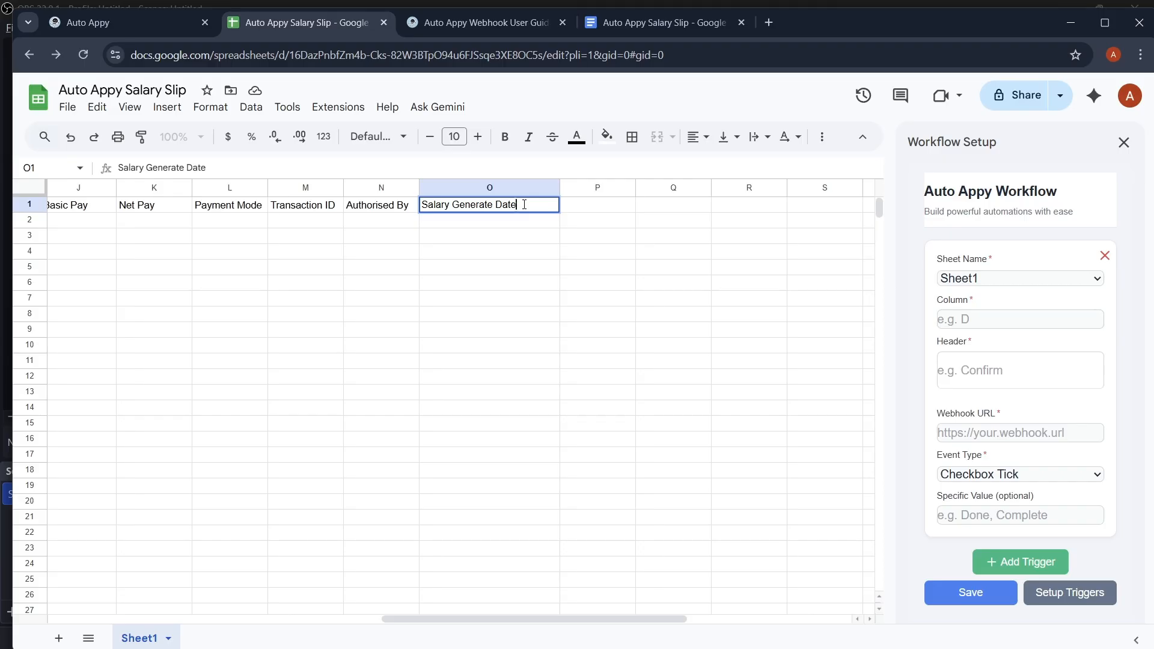
drag(524, 204, 408, 205)
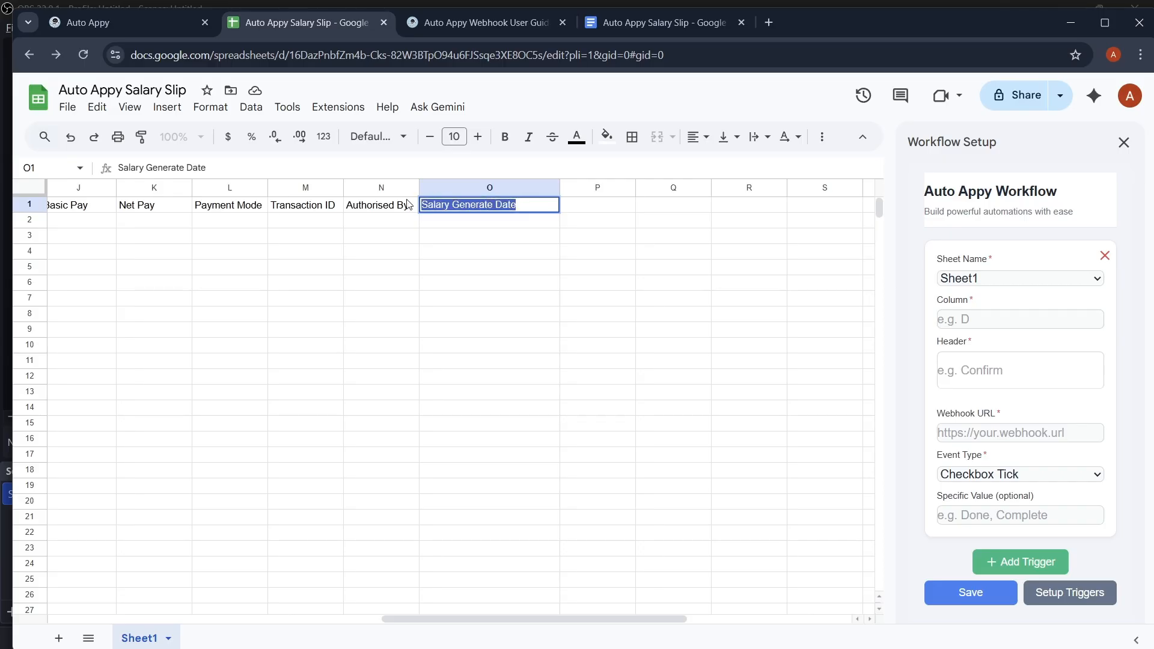
key(BackSpace)
click(576, 285)
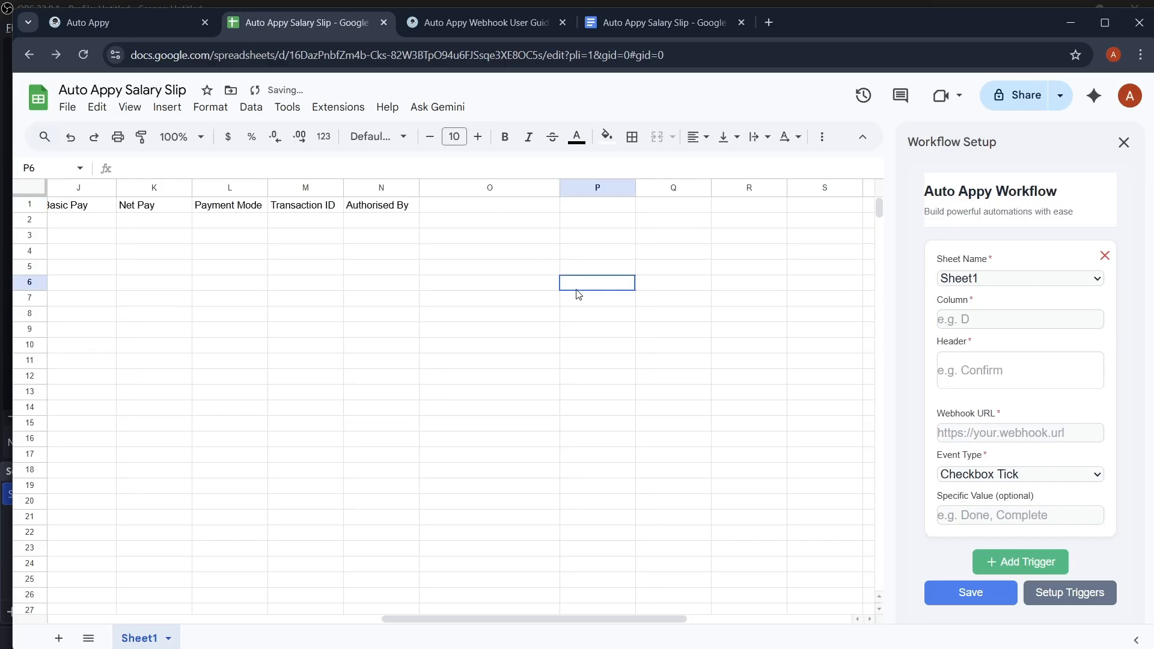
Step: Set the trigger to column O, header 'Salary Generation Date', Any Cell Change, with the pasted webhook URL
click(987, 317)
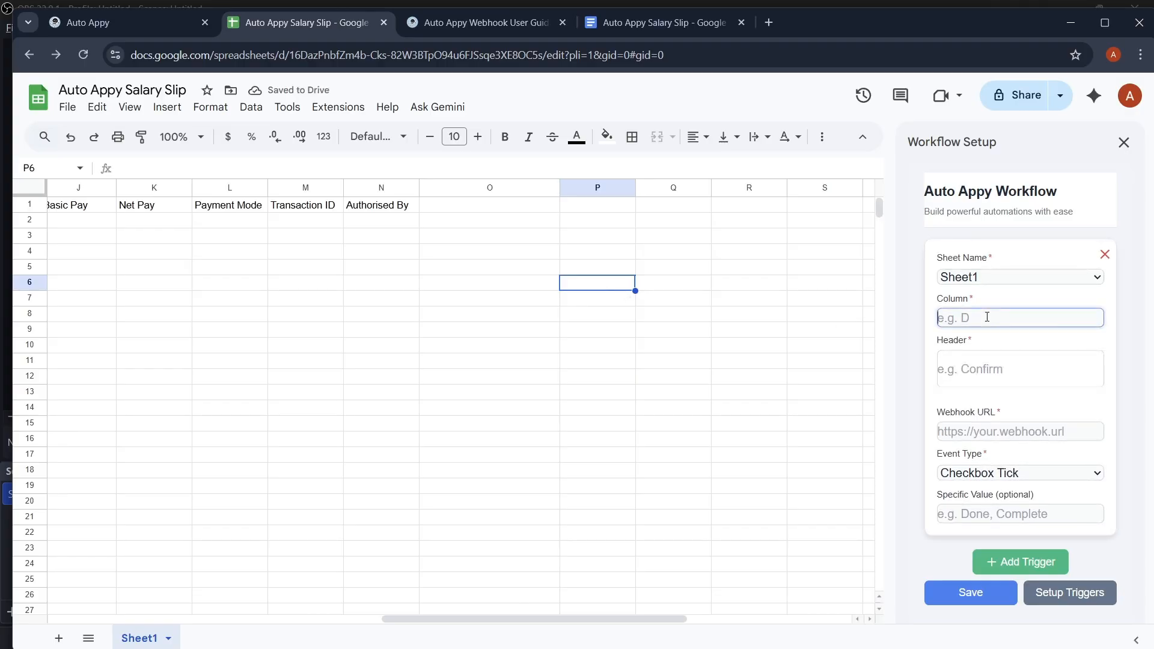
text(O)
click(974, 376)
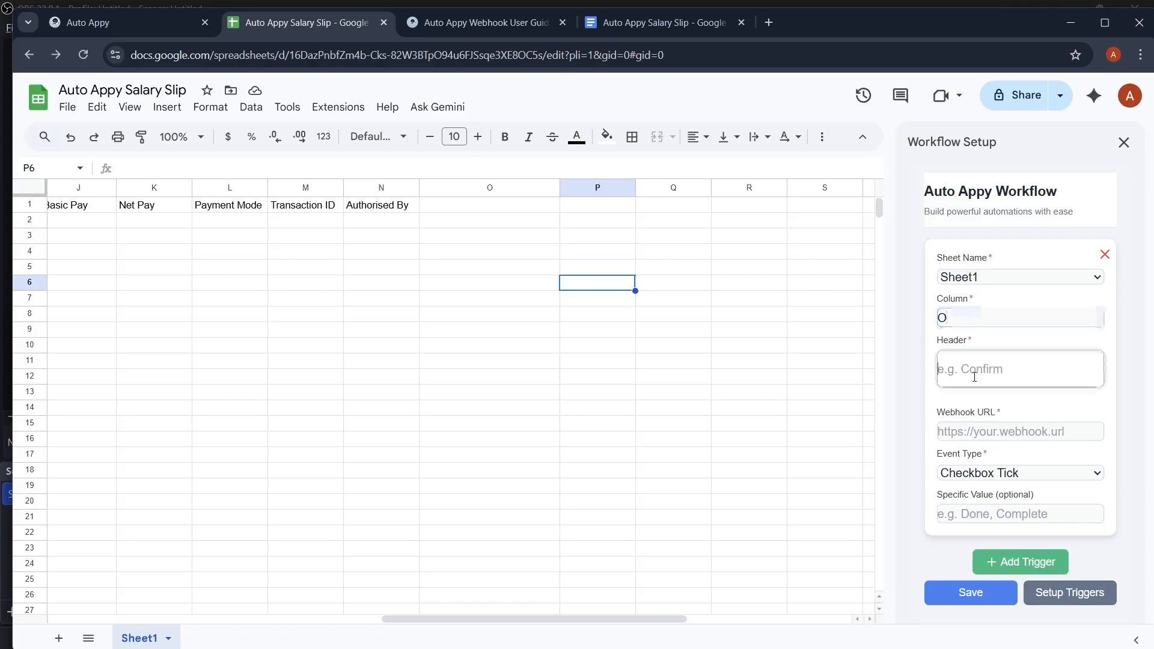
text(Salary)
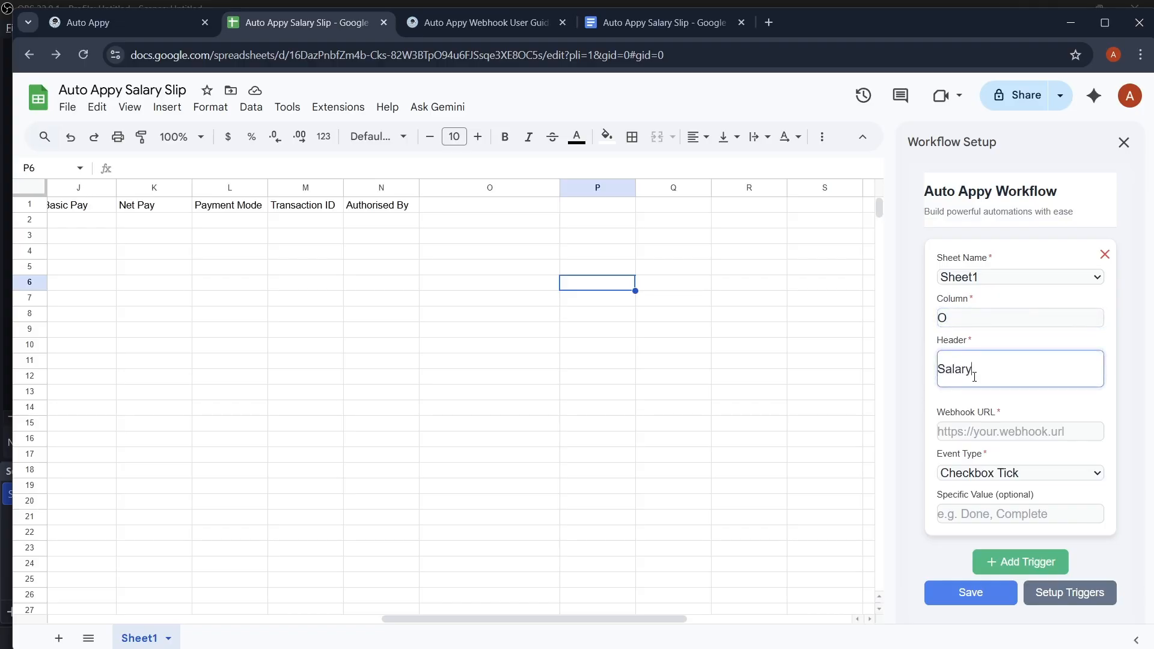
text( Generation Date)
click(1010, 475)
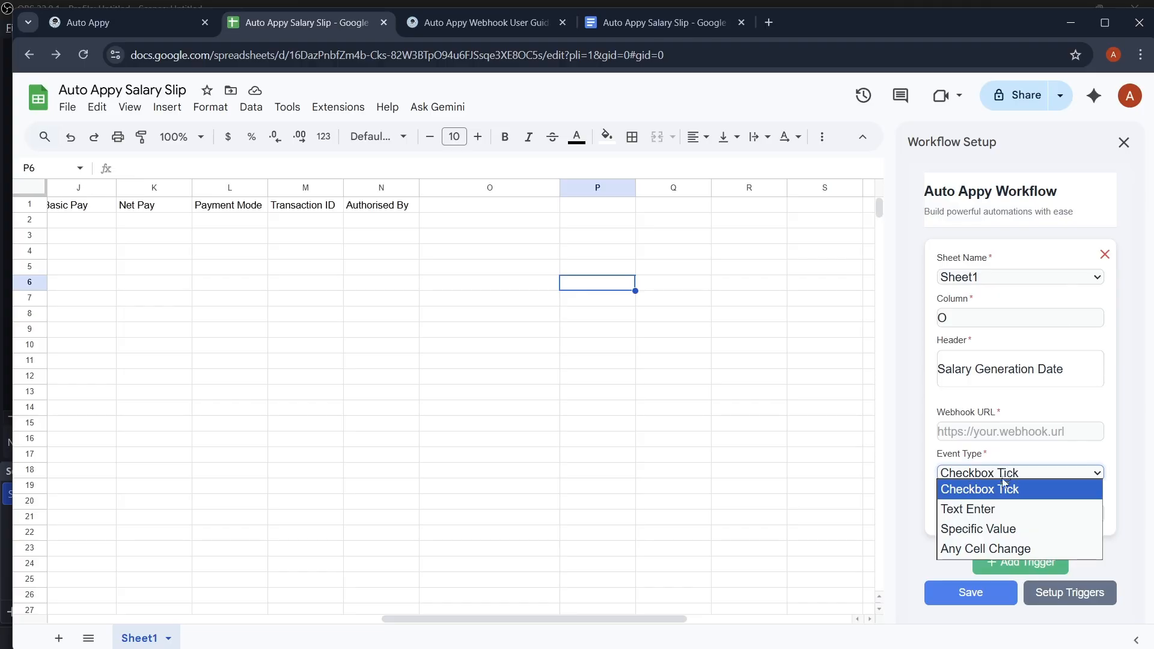
click(1011, 548)
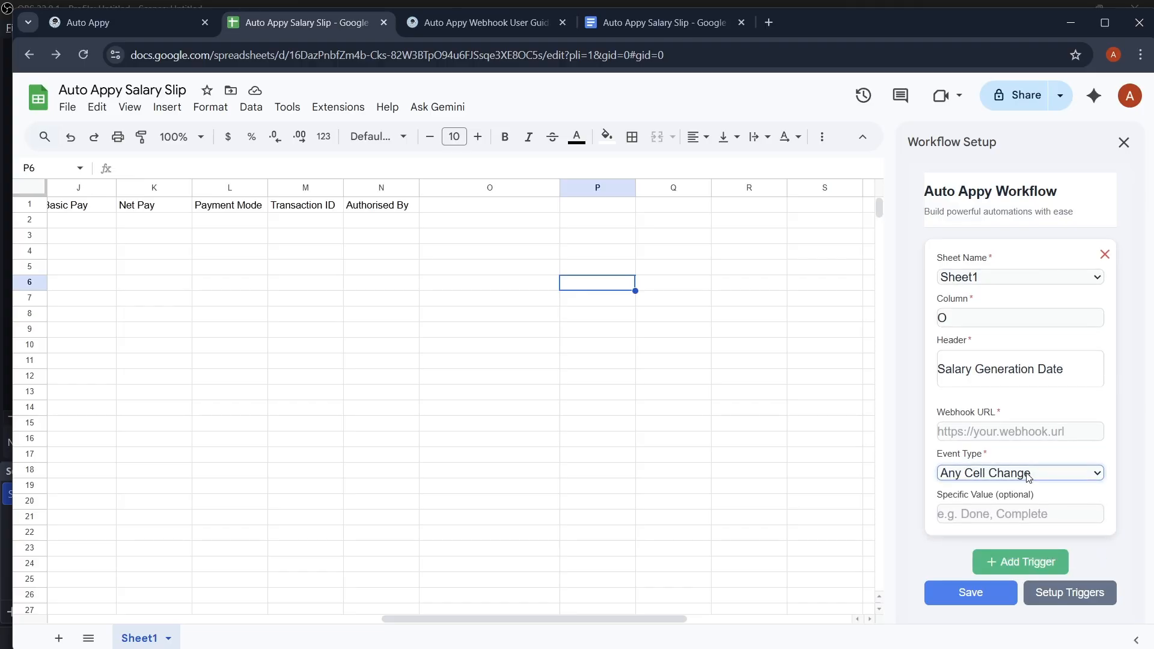
click(1003, 430)
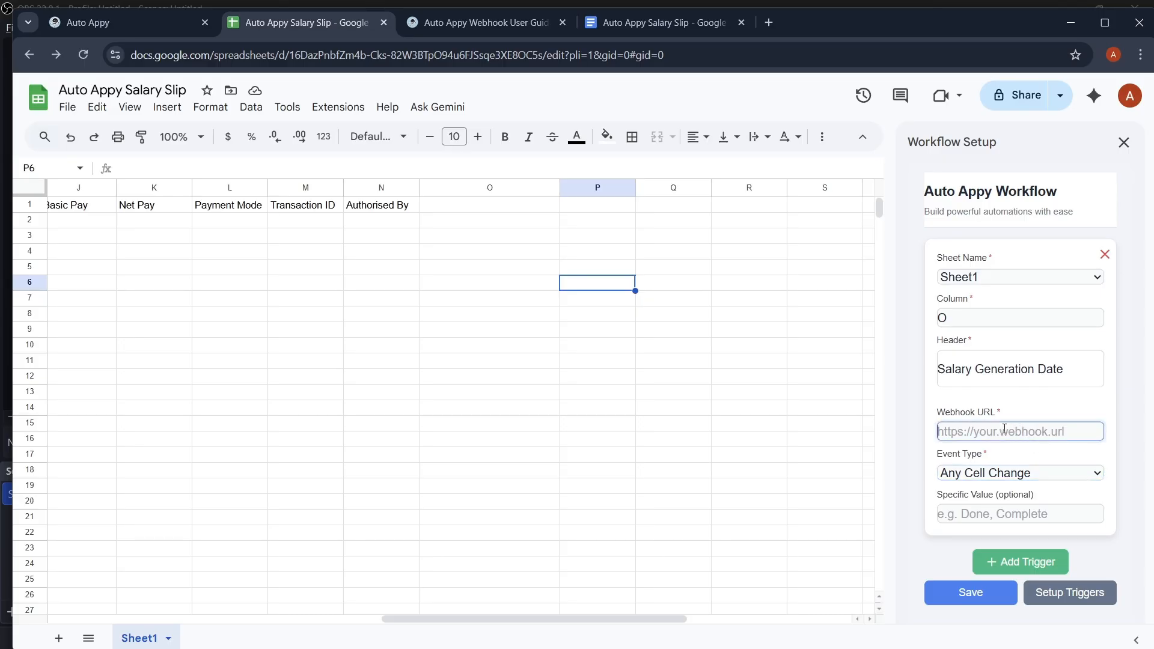
key(ctrl+v)
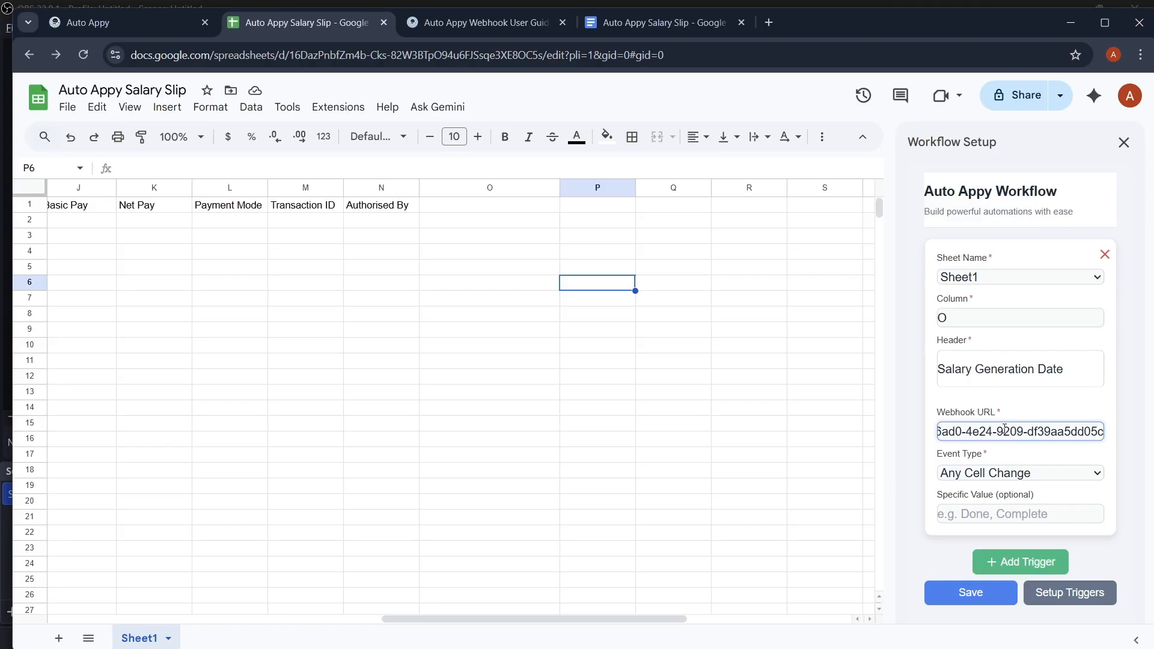
click(113, 20)
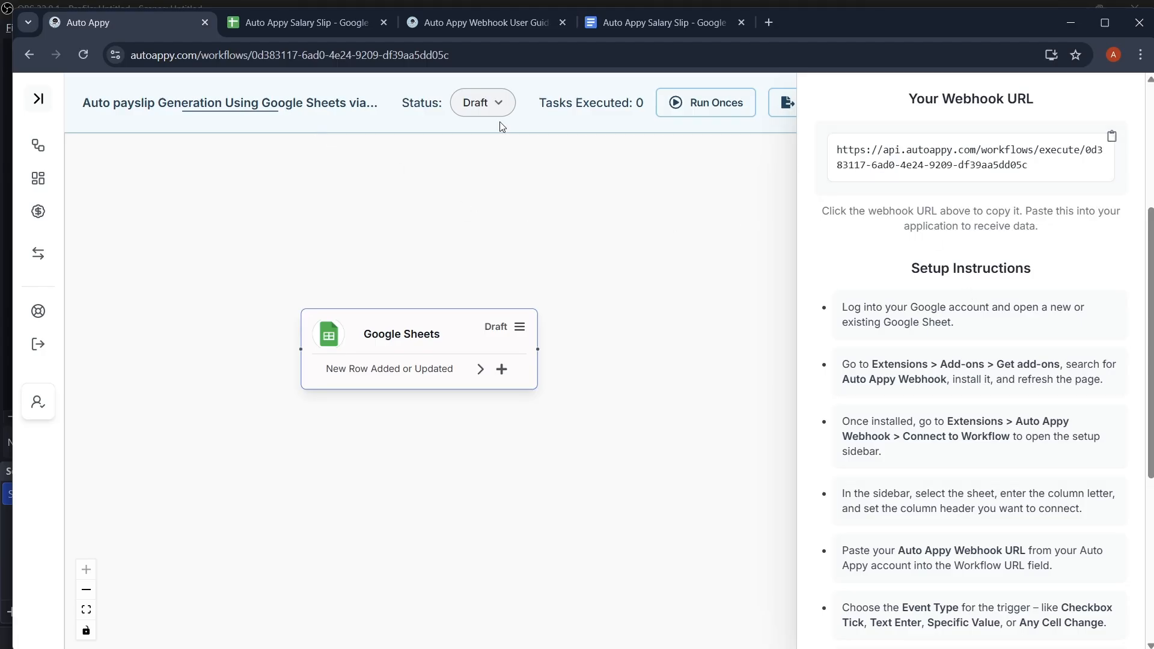
Step: Maximize the browser, save the trigger settings and run Setup Triggers in the Workflow Setup panel
click(1098, 28)
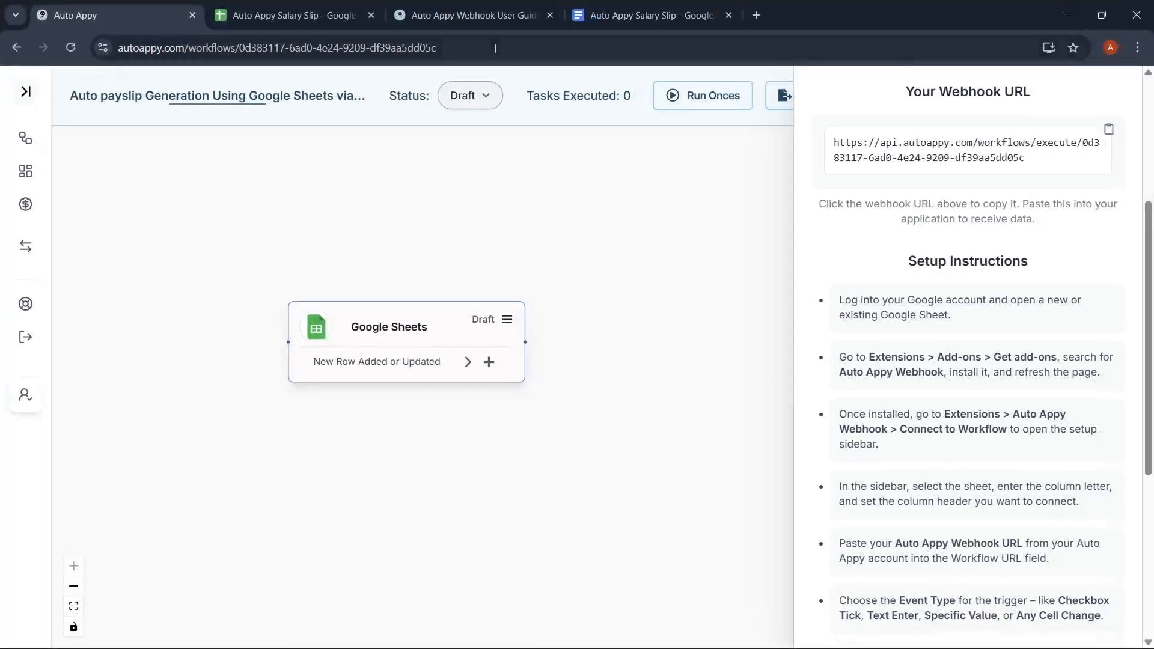
click(301, 20)
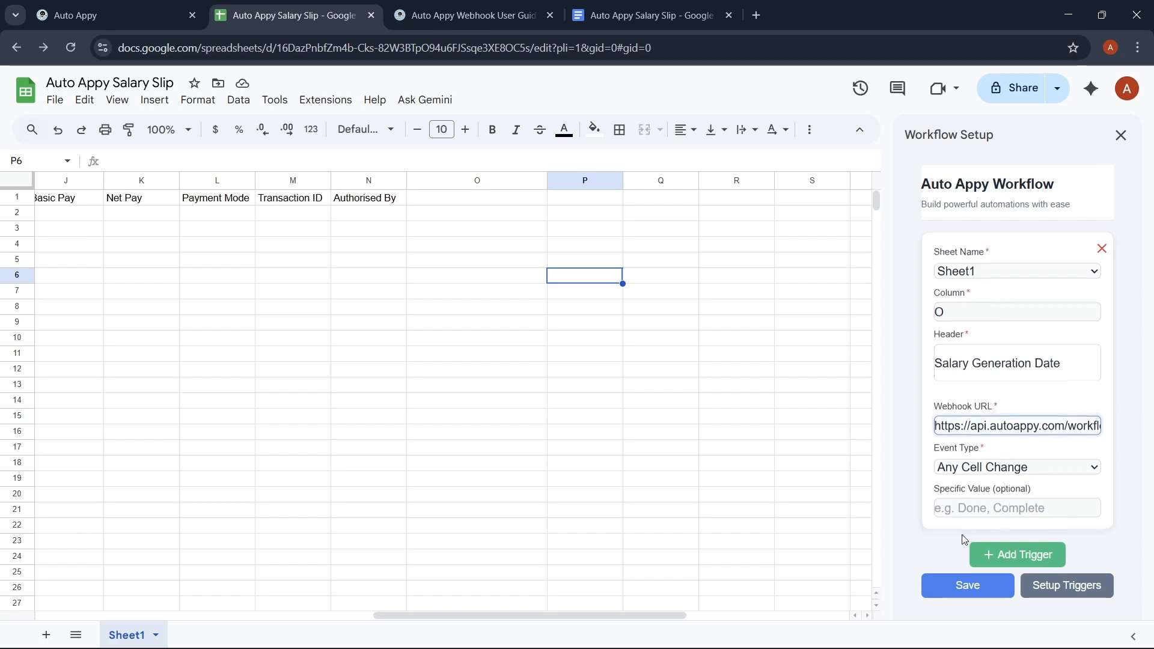
click(960, 587)
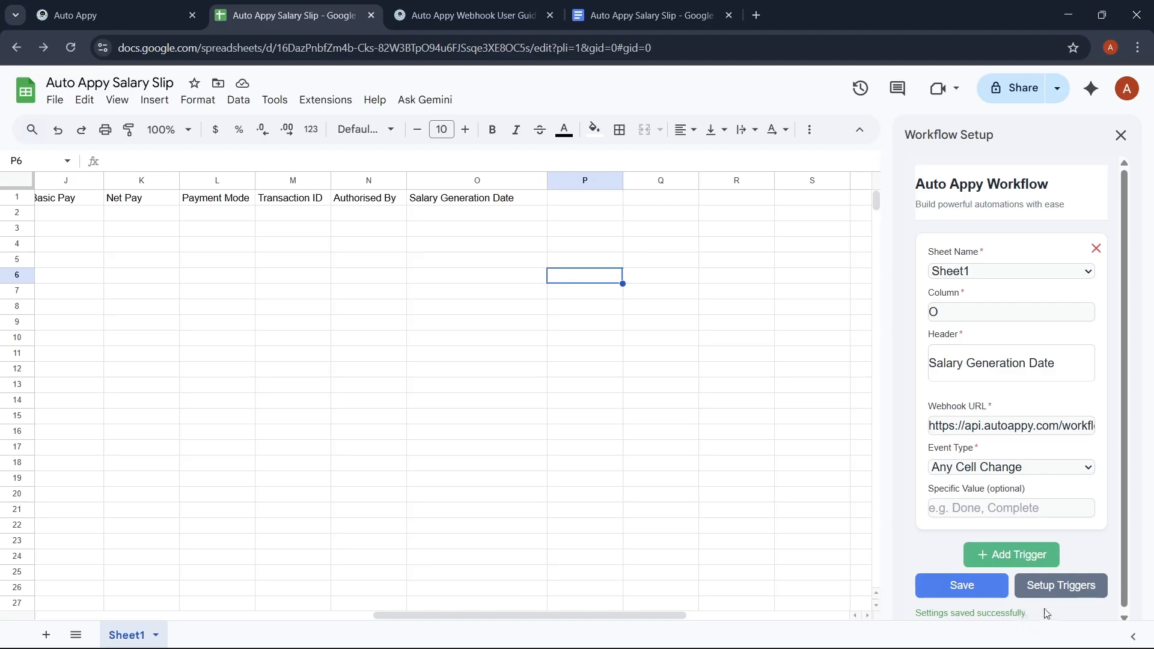
click(1070, 587)
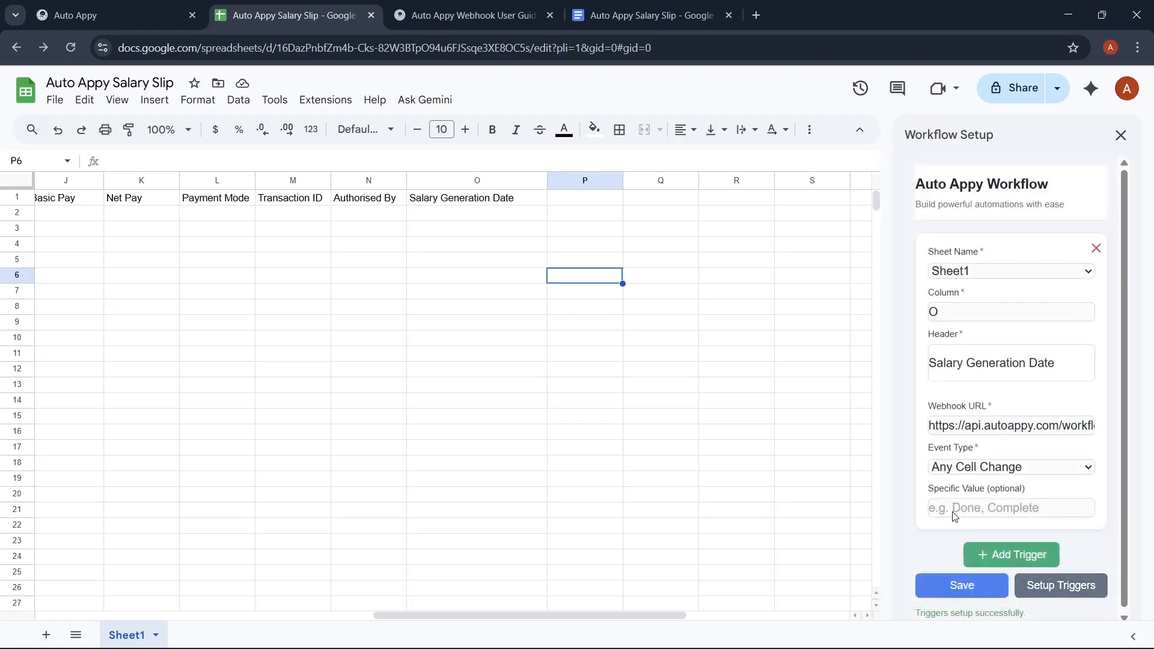
click(79, 5)
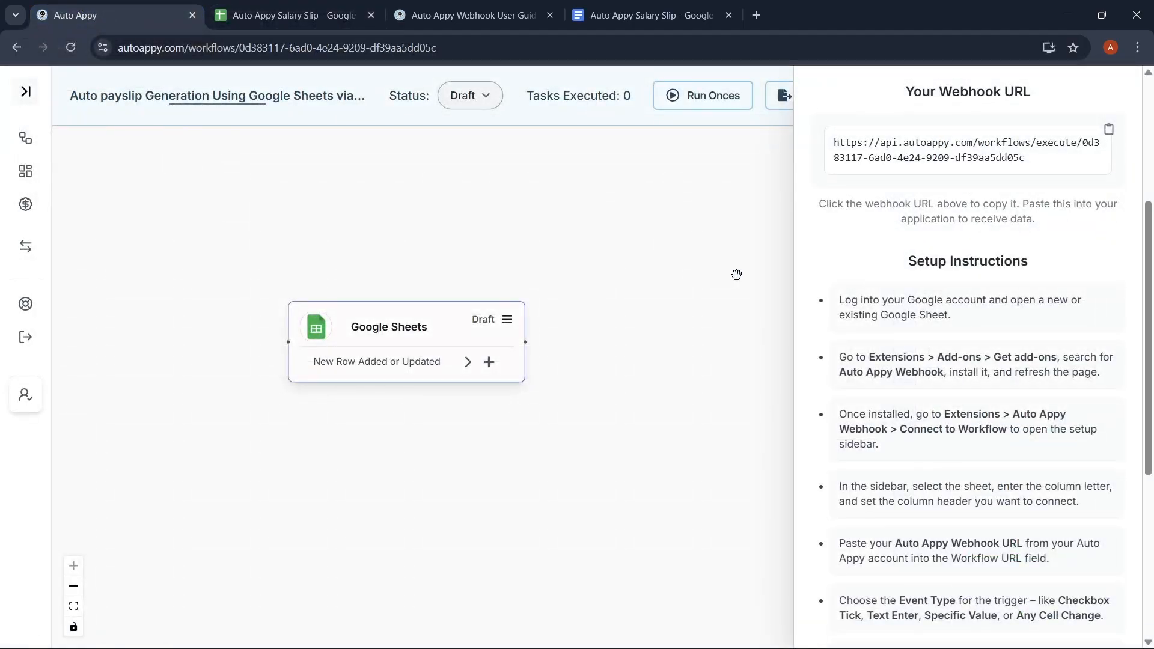
Step: Start capturing sample data in Auto Appy's webhook trigger, then return to the spreadsheet
scroll(871, 293, up, 4)
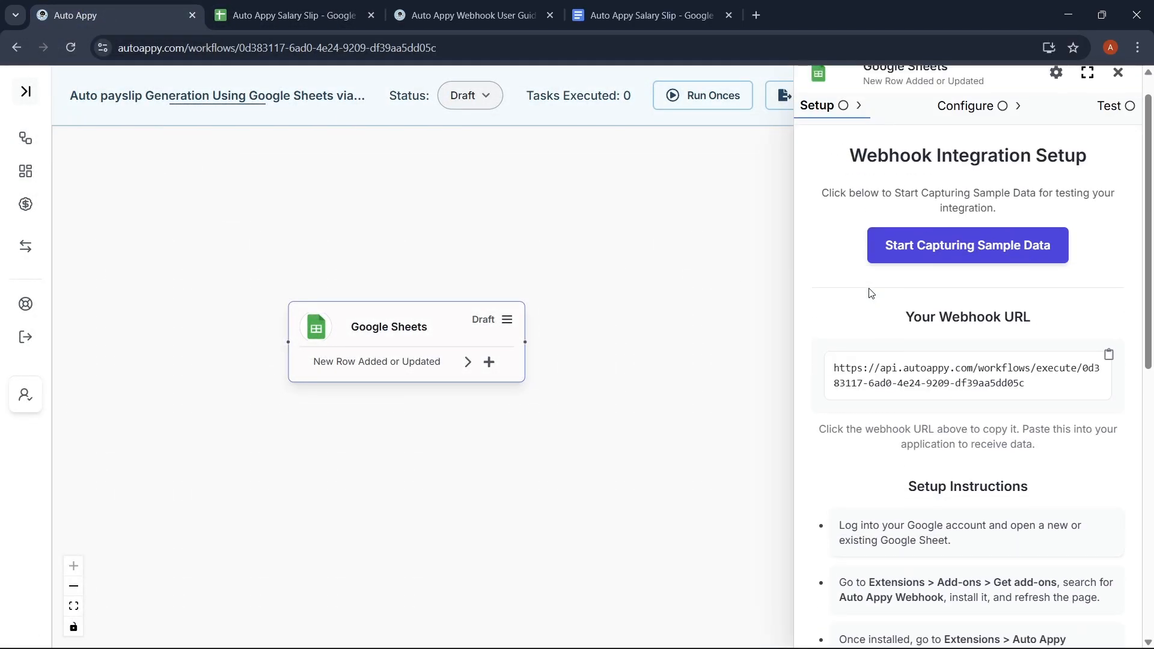
click(996, 254)
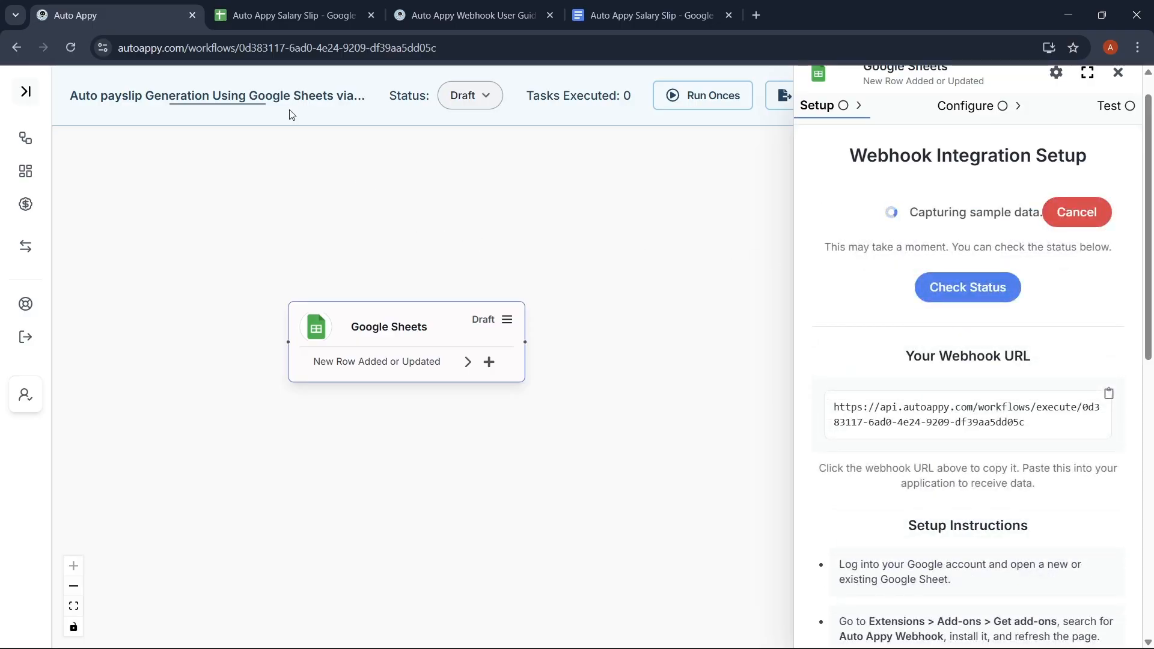
click(274, 15)
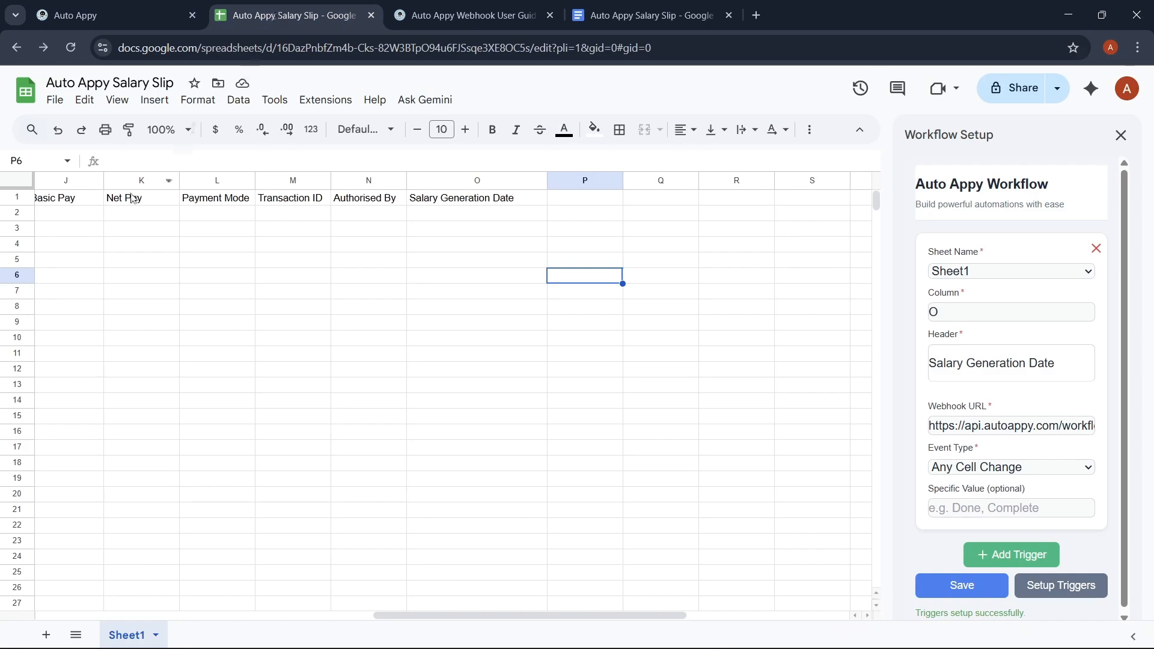
Step: Enter company 'Auto appy P…', project 'Emailing Agen…' and the Nov–Dec pay period in A2–C2
scroll(136, 294, left, 10)
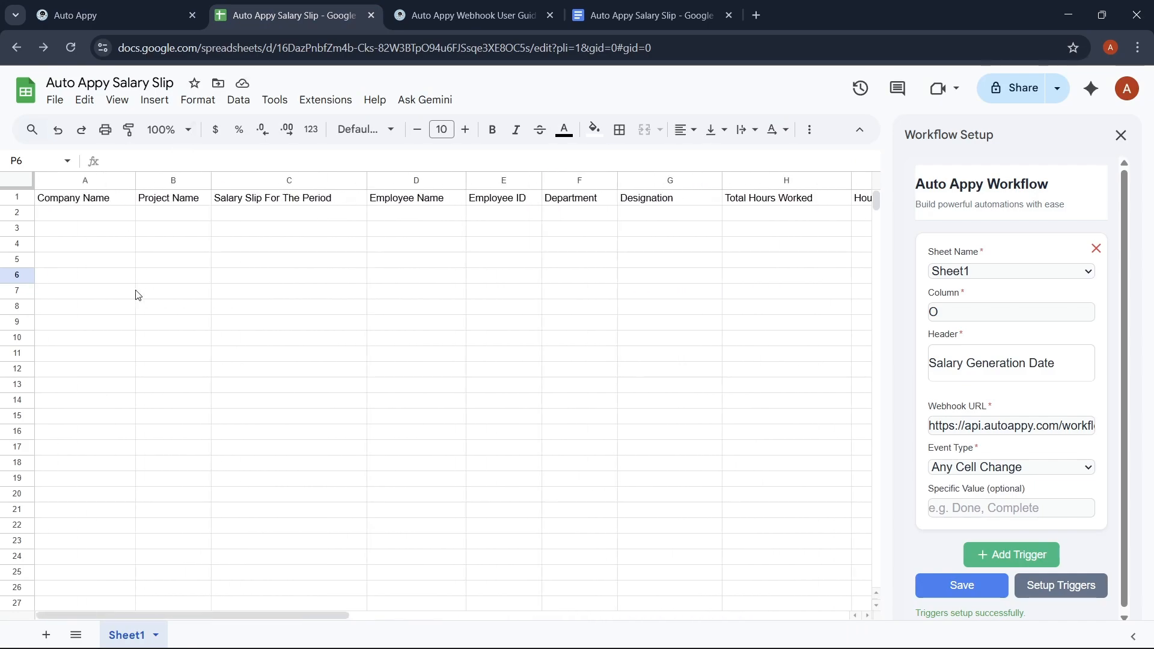
double_click(61, 213)
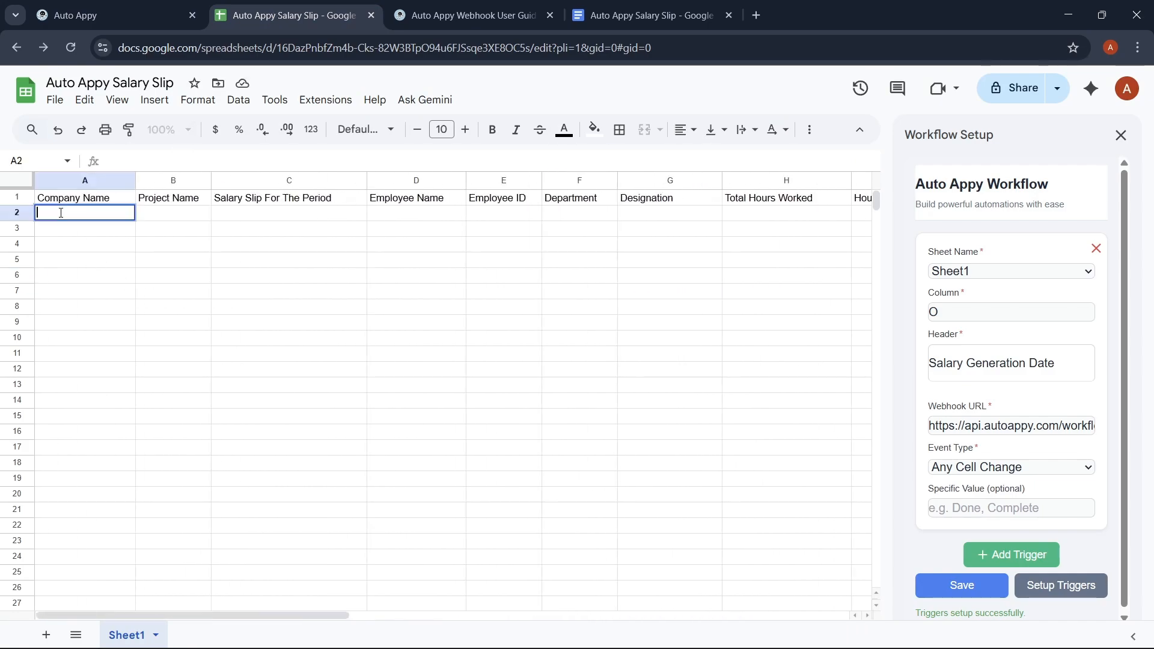
text(Auto appy Pvt ltd)
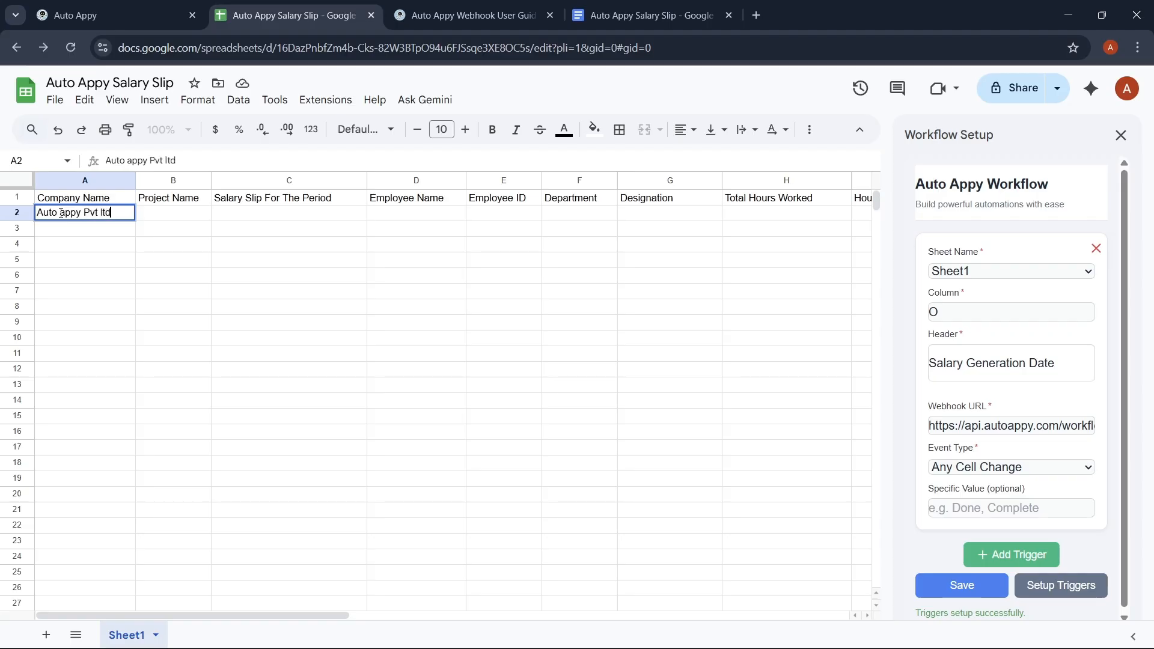
double_click(173, 222)
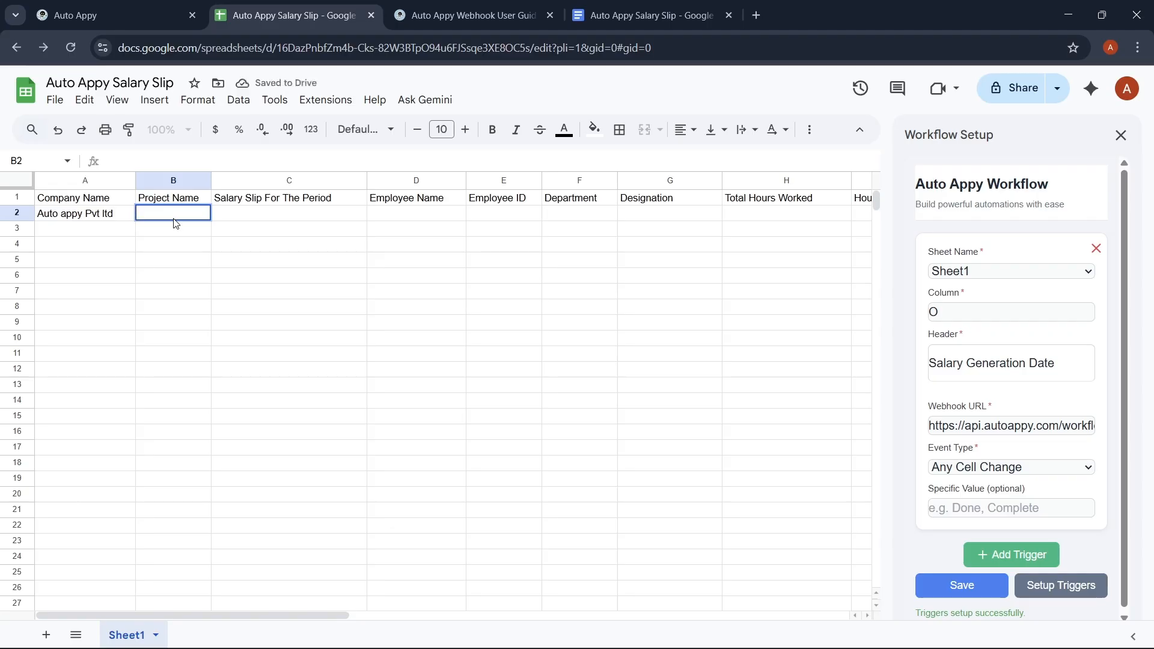
text(Emailing Age)
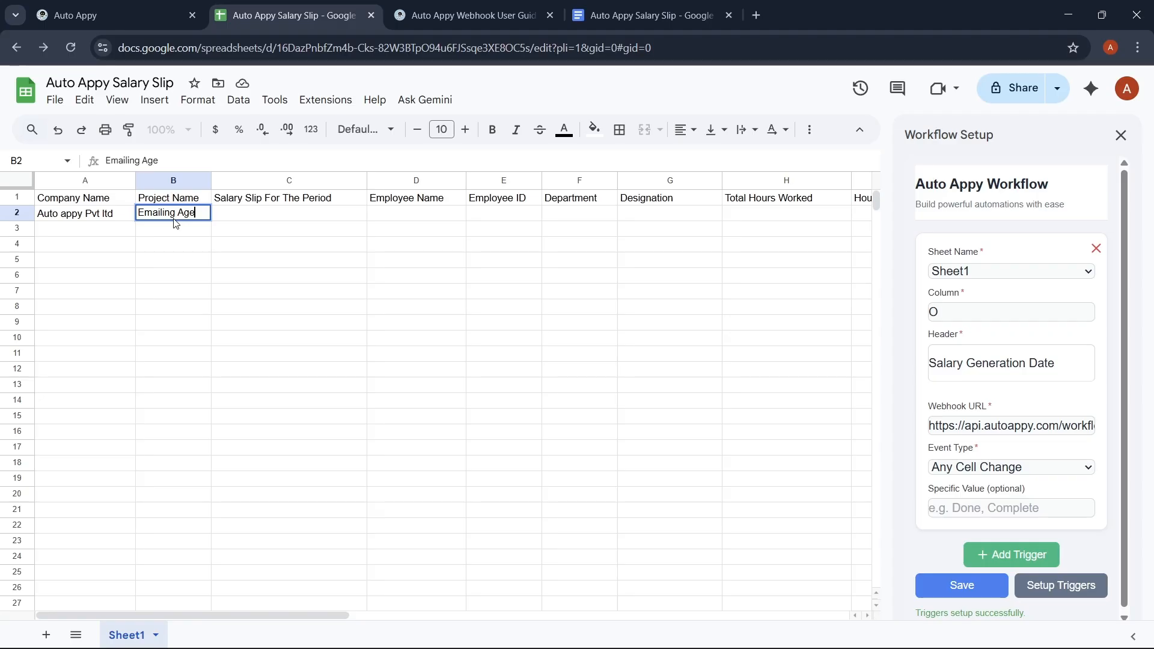
text(nt)
double_click(316, 214)
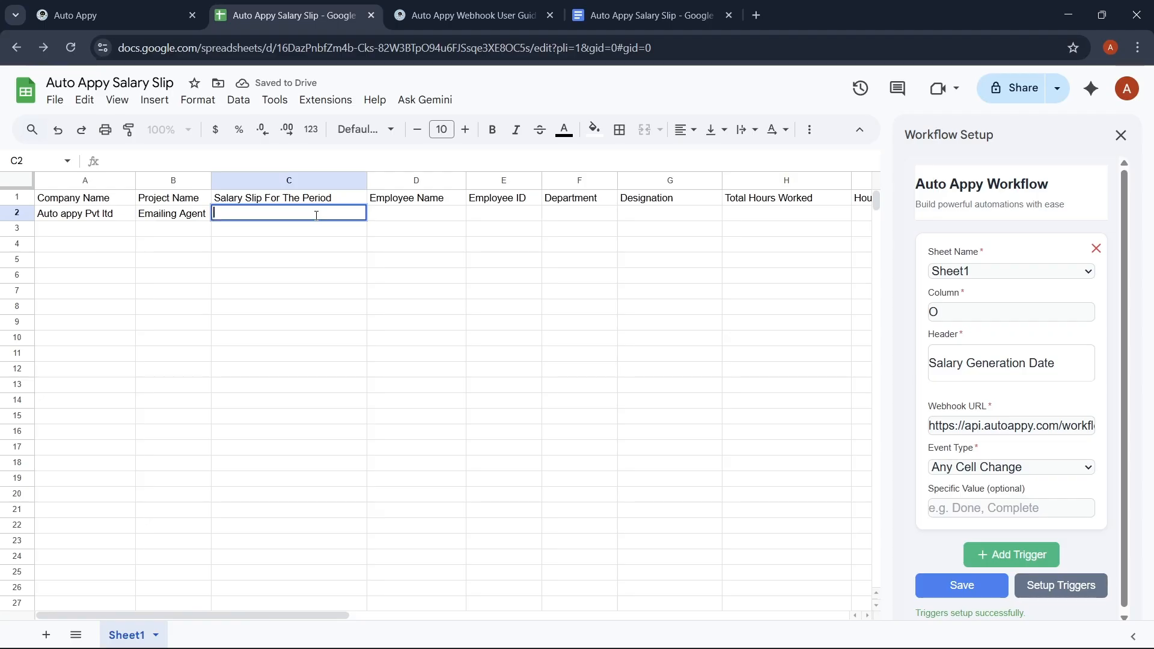
text(1s)
text(t N)
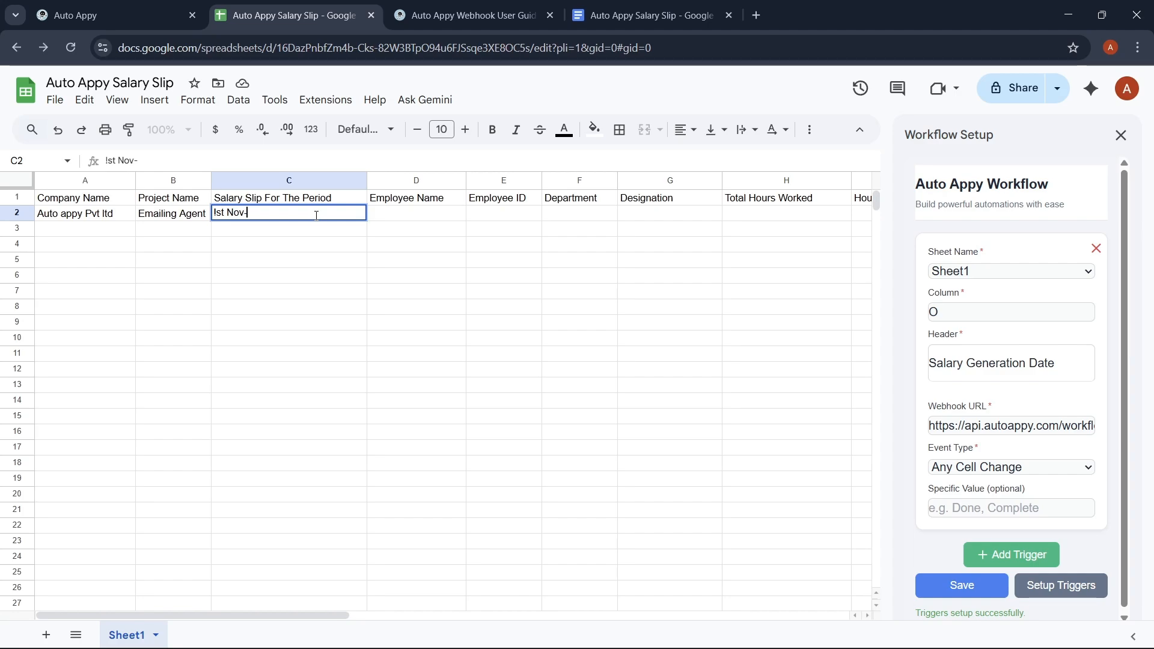
text(ov - 2)
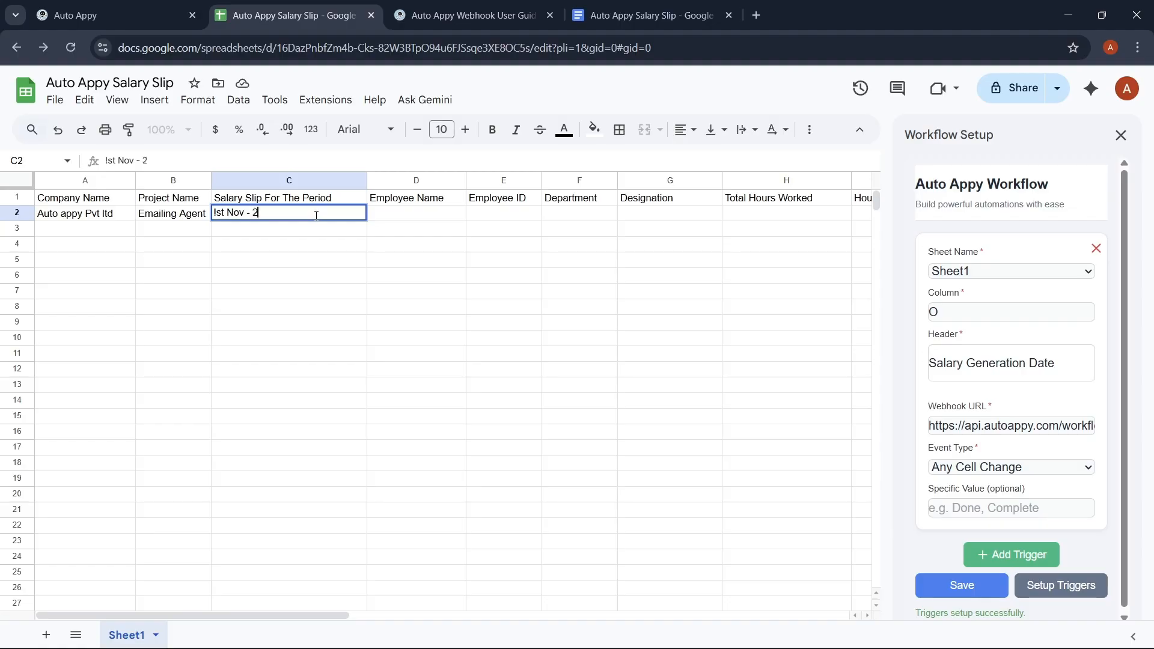
key(BackSpace)
text(1st Dec)
Step: Enter the employee's full name in D2 and the employee ID in E2
click(417, 215)
double_click(418, 215)
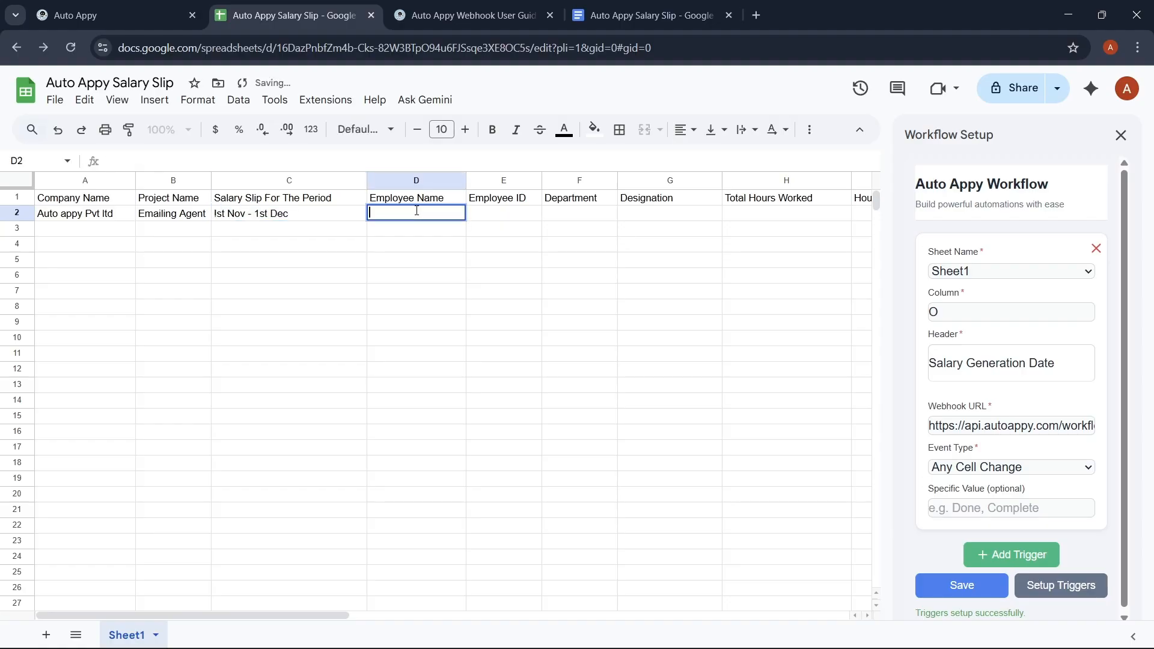
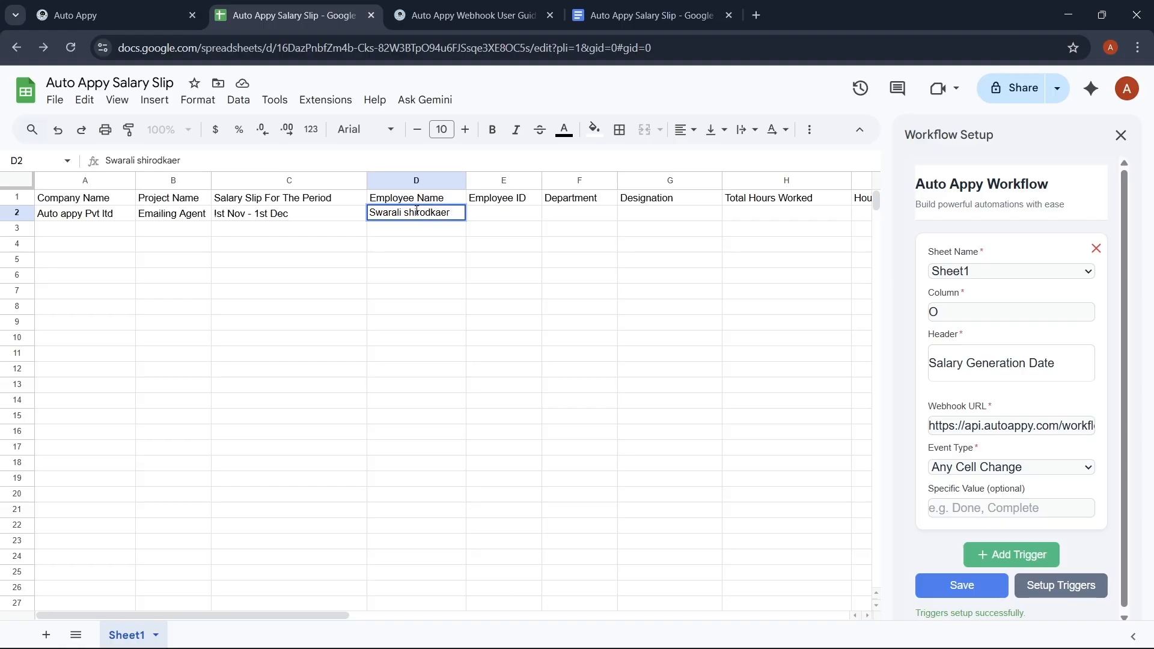
double_click(517, 214)
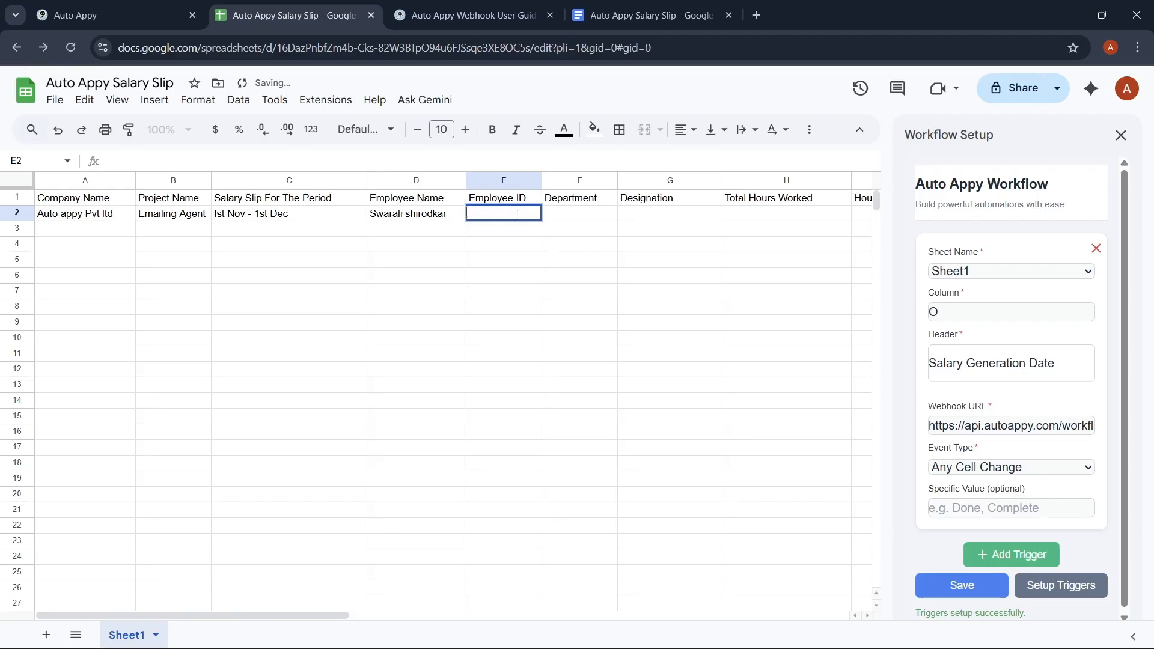
text(EMP)
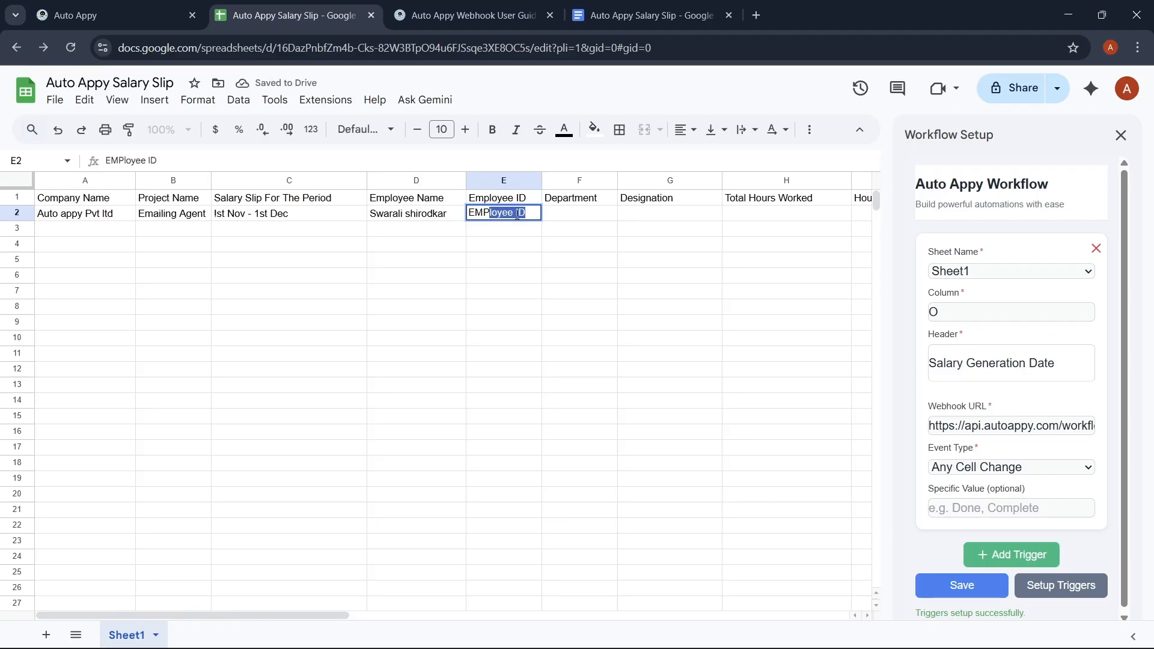
text(00)
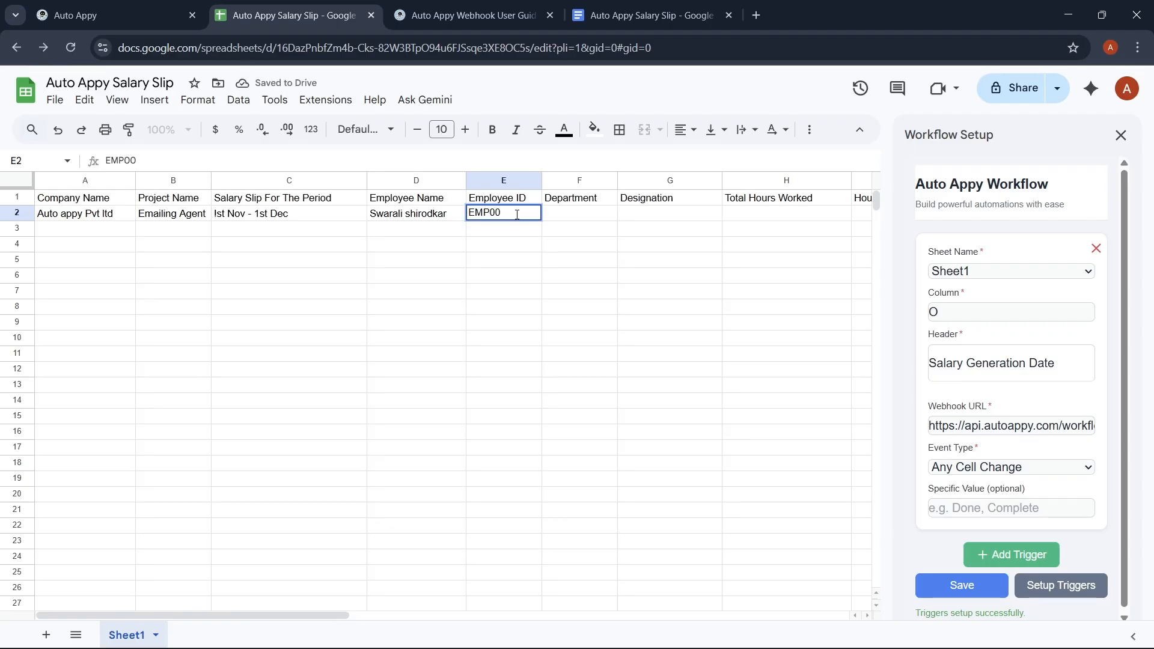
text(1)
Step: Set department AI in F2 and designation AI Low Code Developer in G2
click(592, 213)
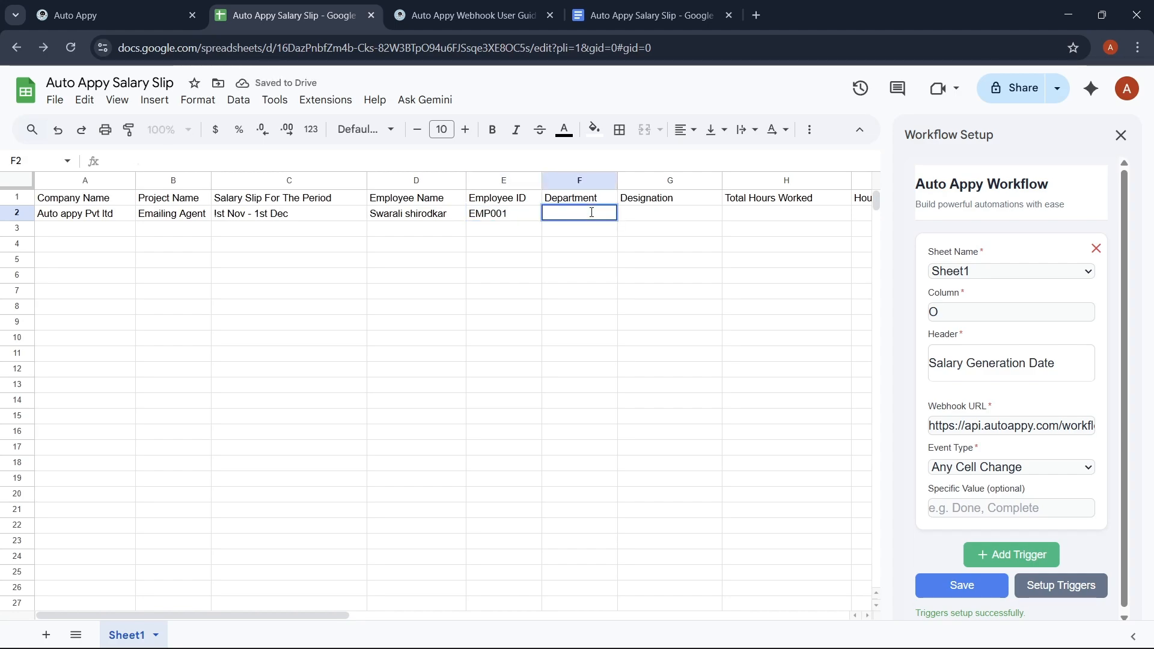
text(AI)
click(653, 217)
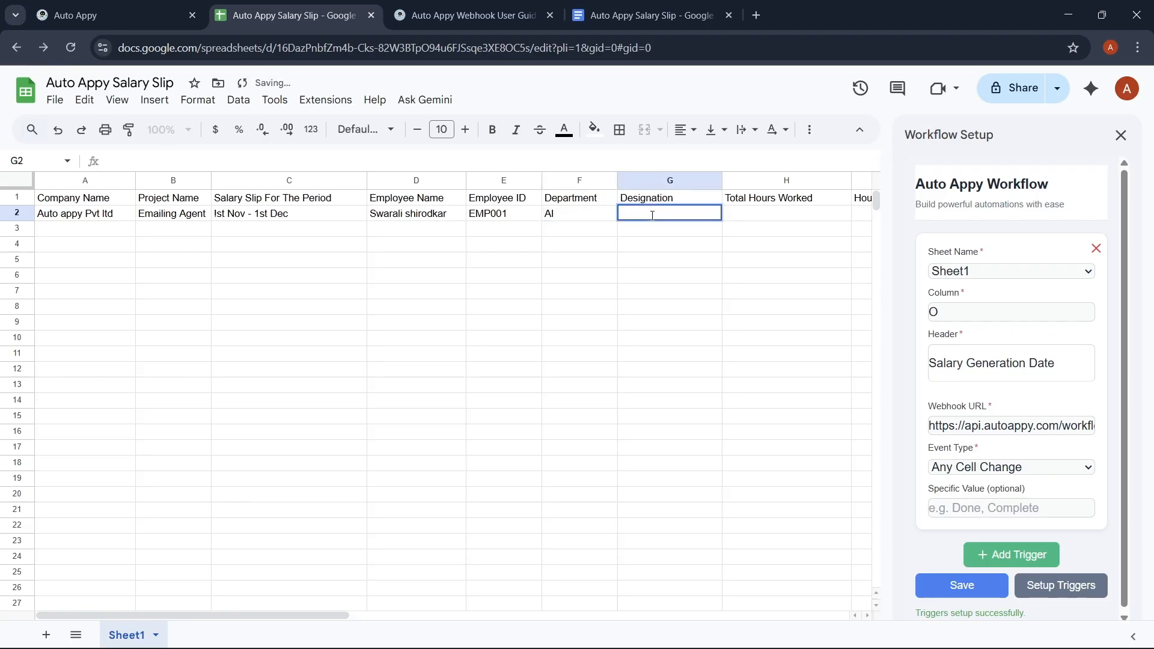
text(AI Low Code)
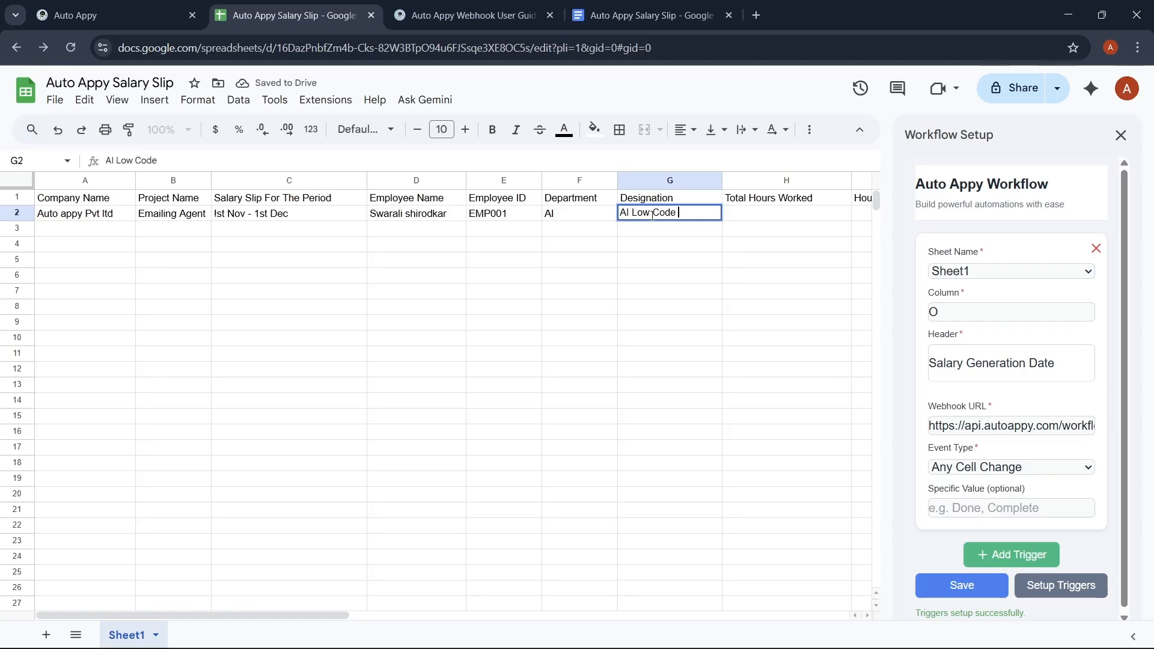
text( Deve)
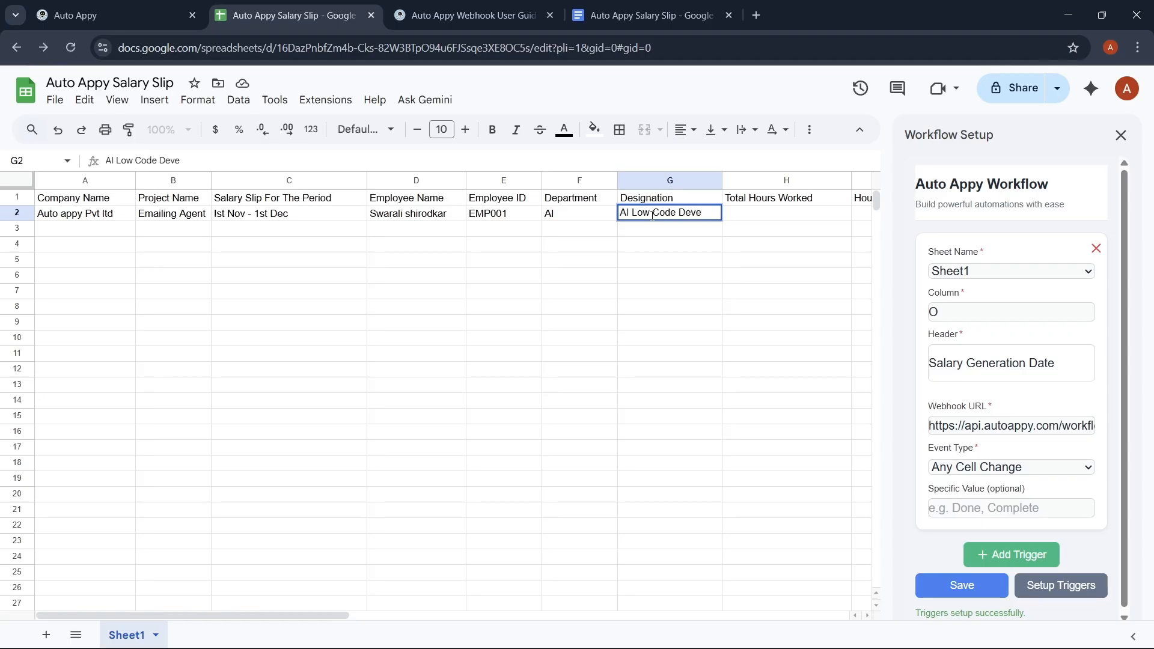
text(loper)
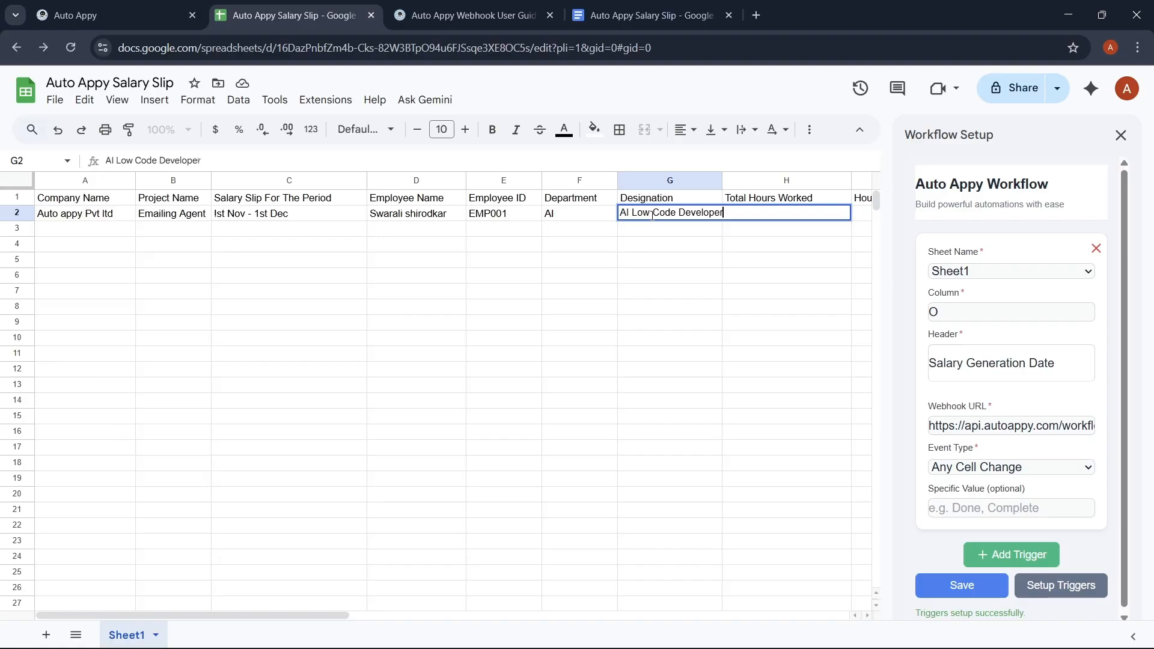
click(688, 276)
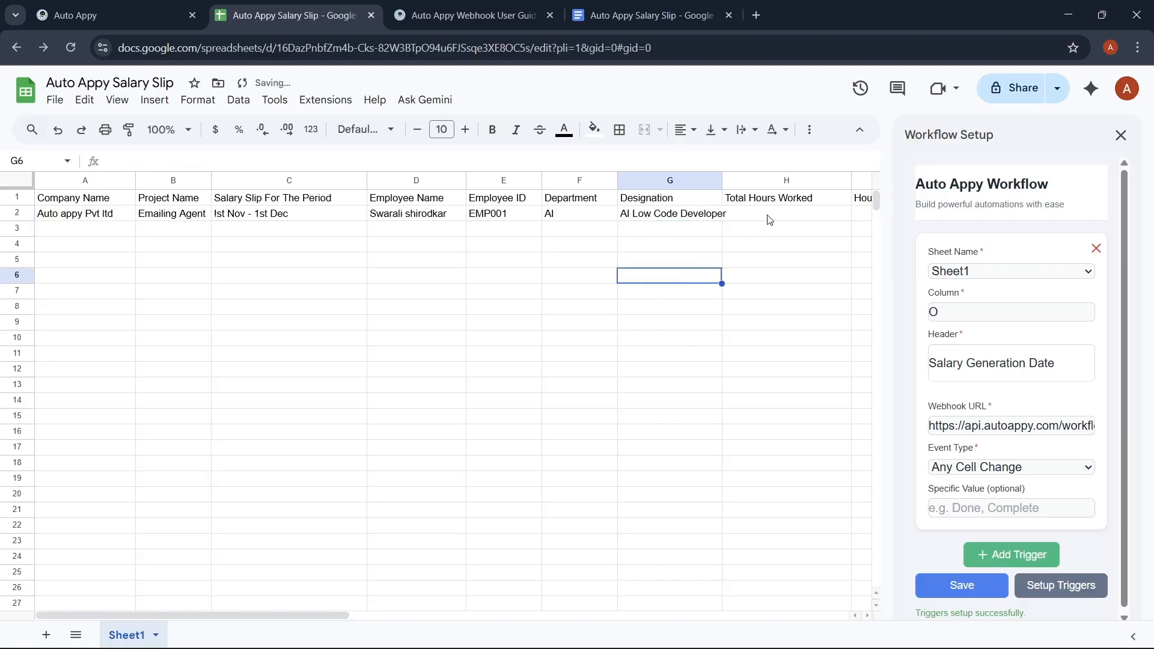
double_click(768, 214)
Step: Enter 9 total hours worked and an hourly rate of 100 in row 2
scroll(619, 218, right, 3)
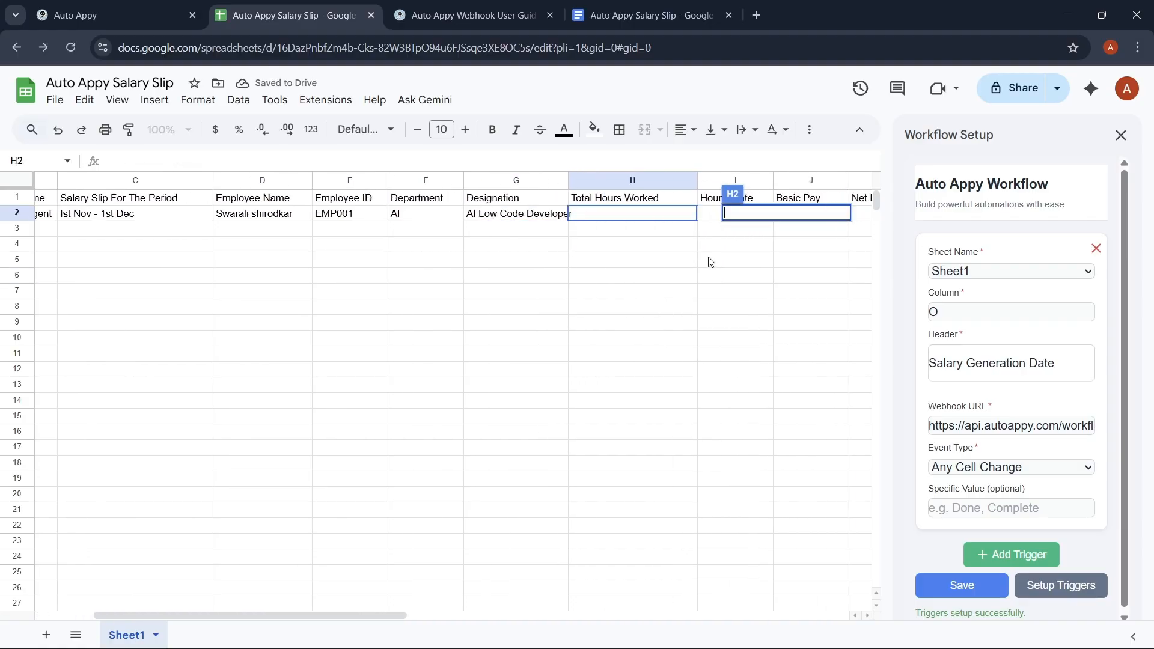
click(621, 216)
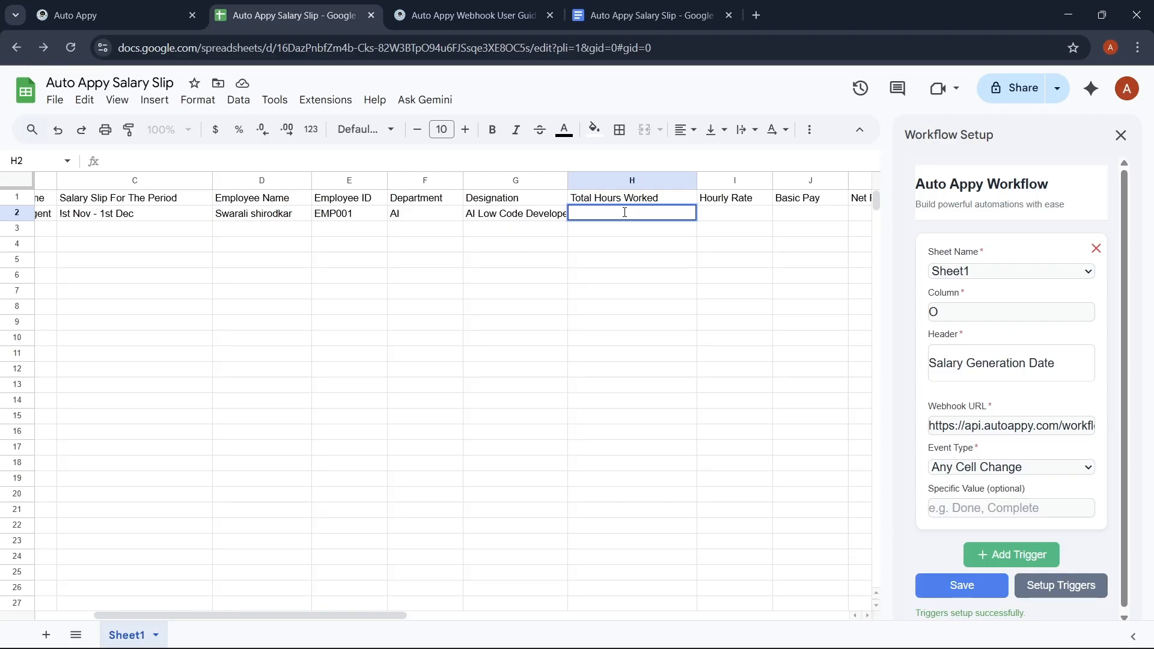
text(9)
double_click(741, 212)
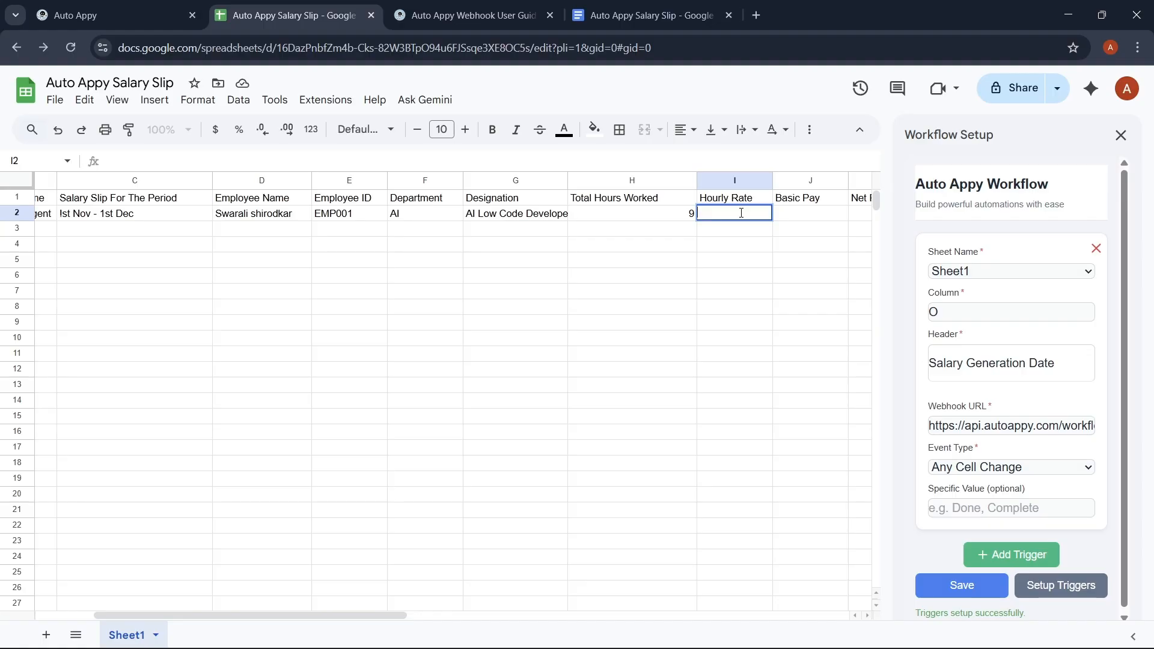
text(100)
click(828, 214)
Step: Enter basic pay 900 and net pay 27000 in row 2, correcting typos
double_click(827, 215)
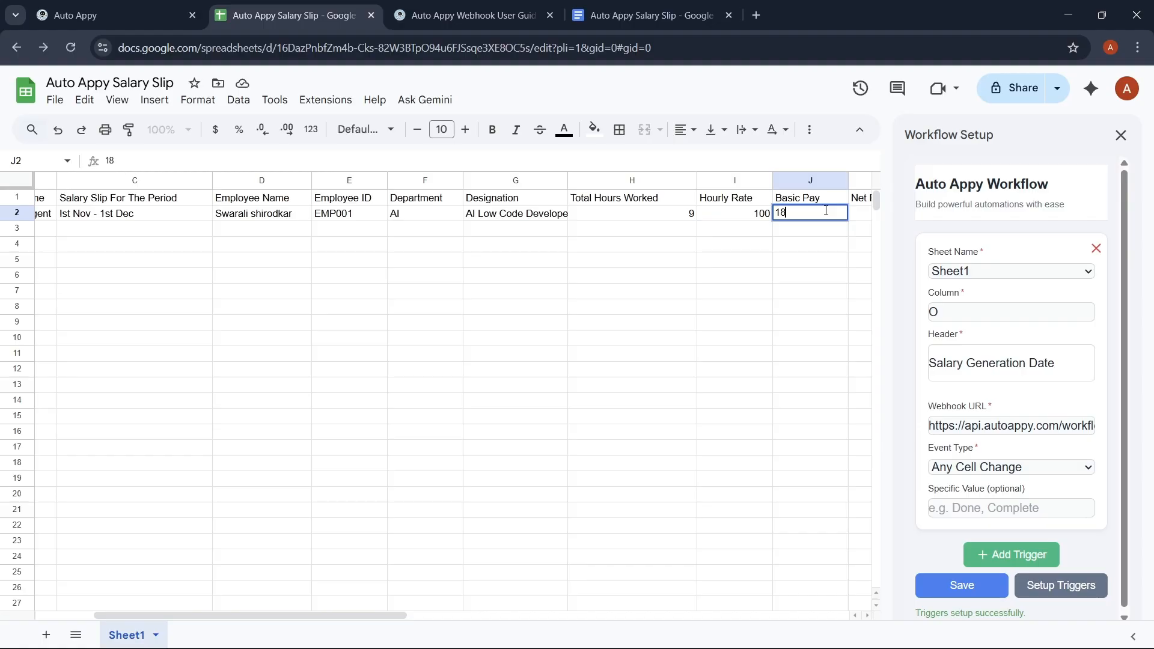
key(BackSpace)
key(BackSpace)
text(900)
click(864, 215)
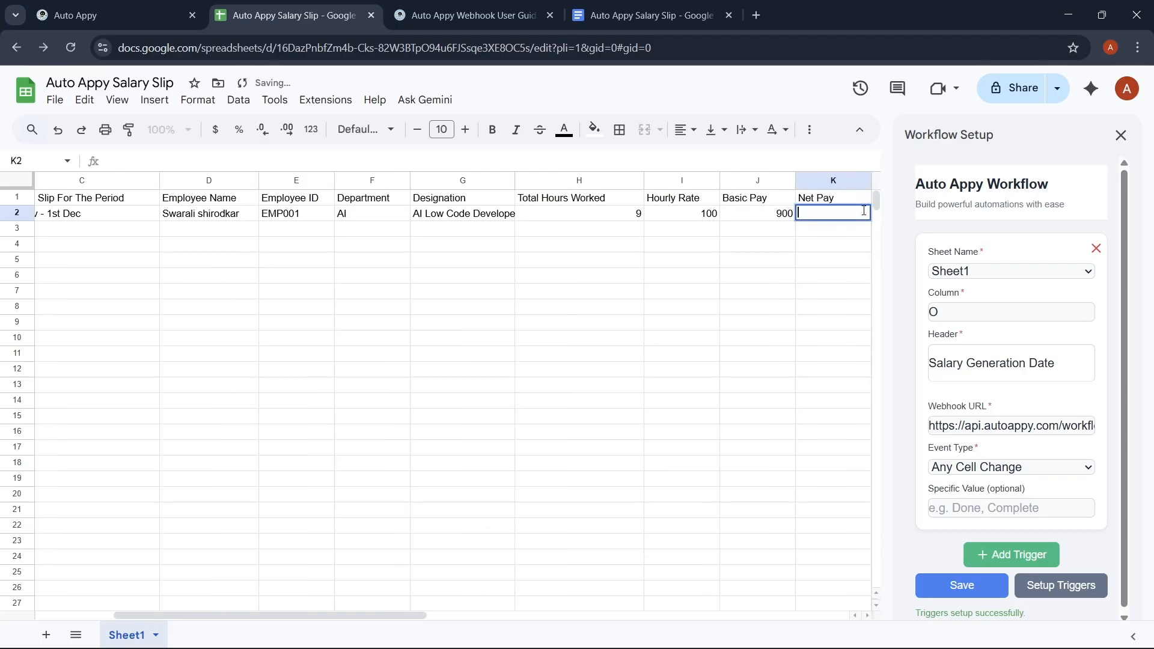
double_click(864, 211)
text(27000)
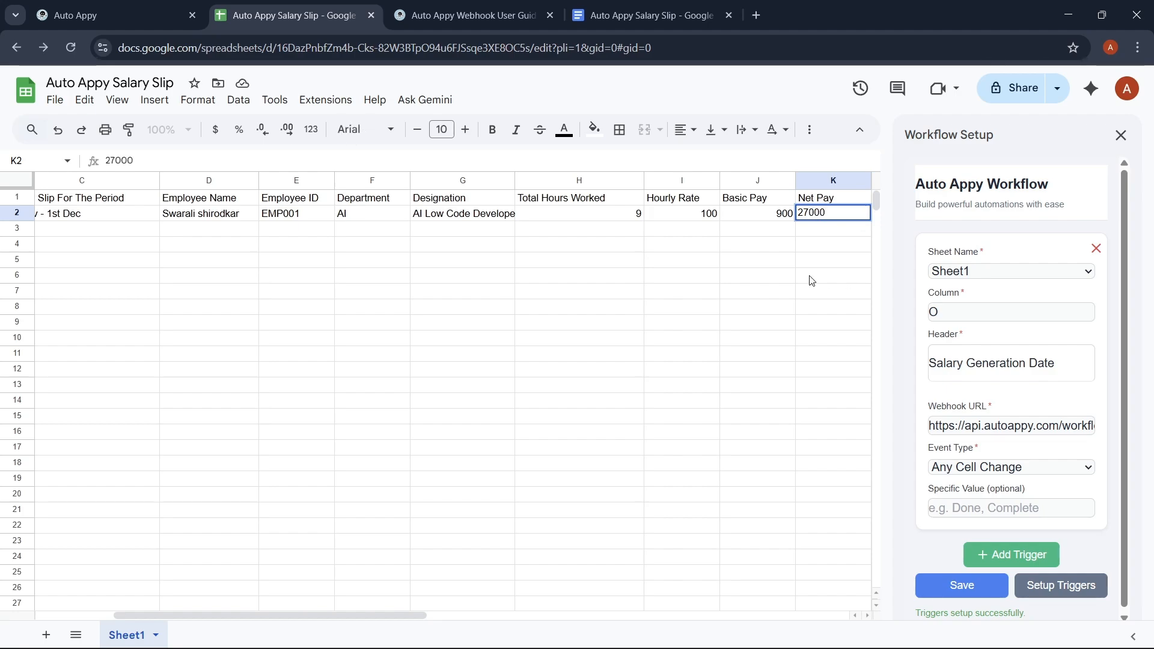
scroll(811, 279, right, 4)
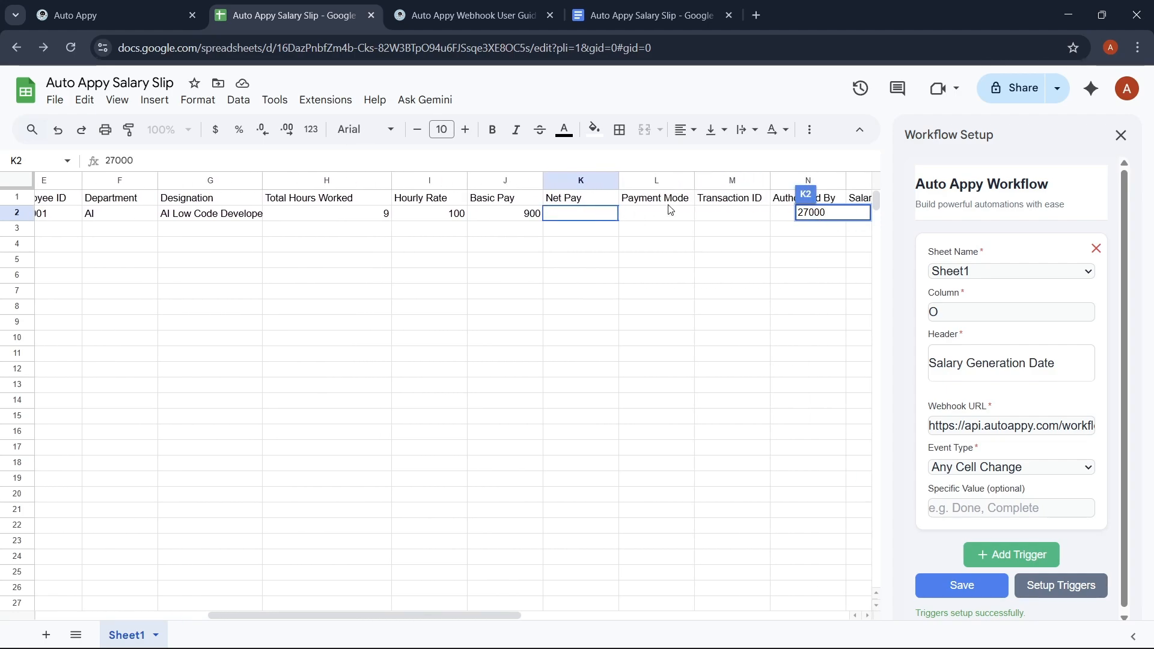
Step: Fill L2–O2 with BANK TRANSFER, the transaction ID, FINANCE and 4th December
double_click(651, 215)
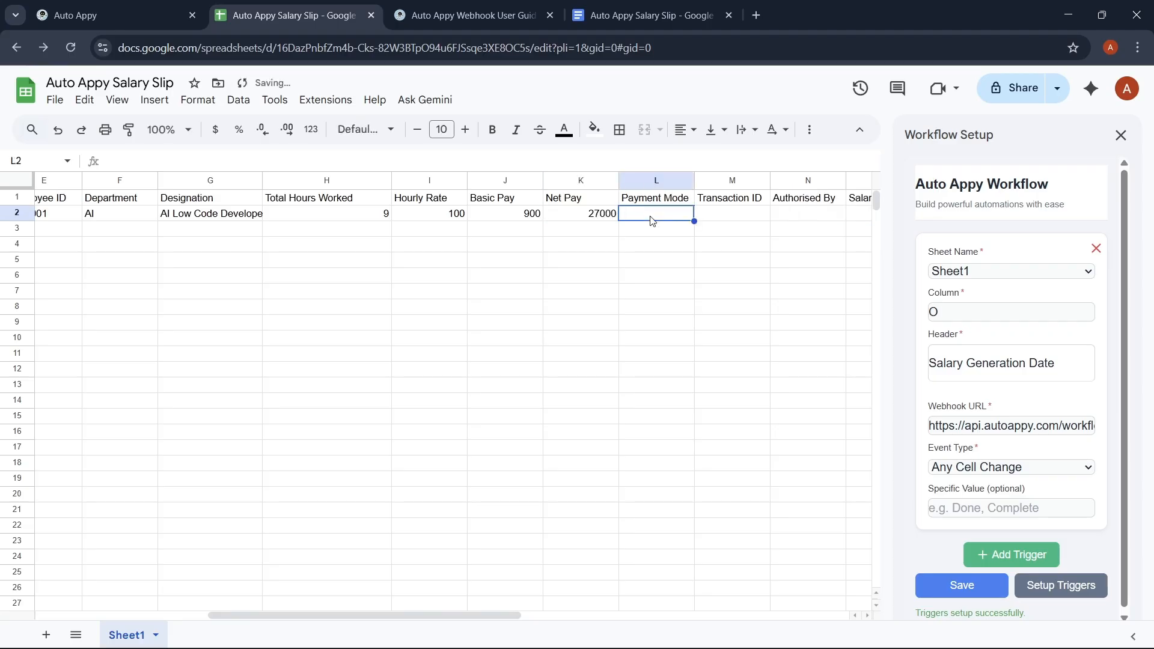
text(BA)
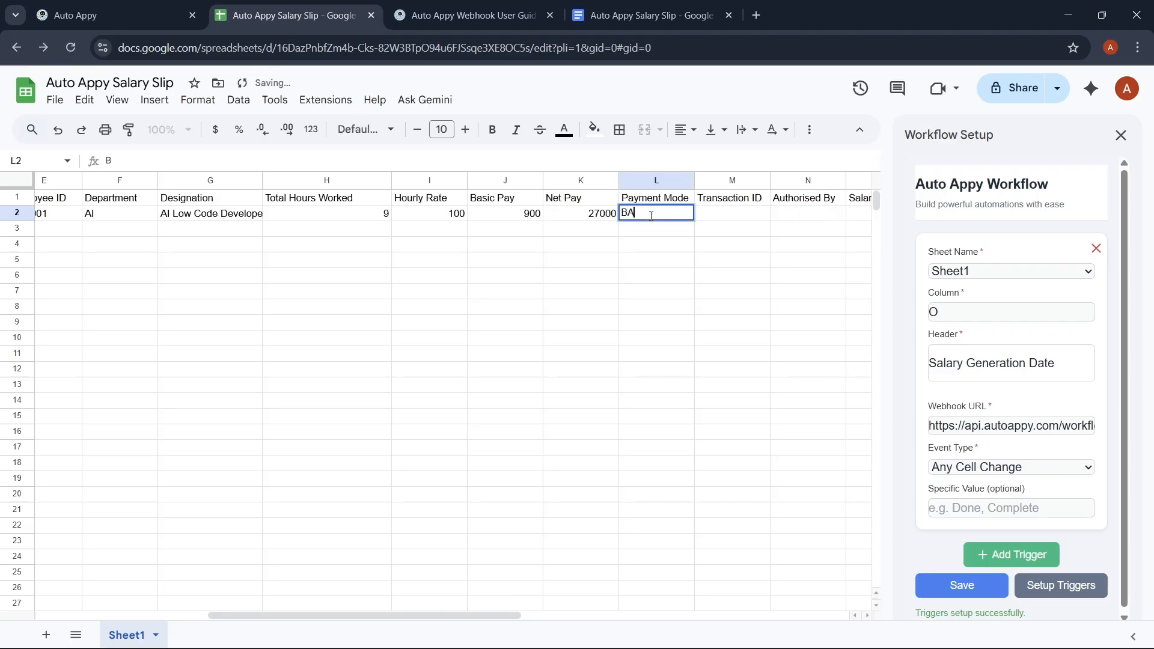
text(NK TR)
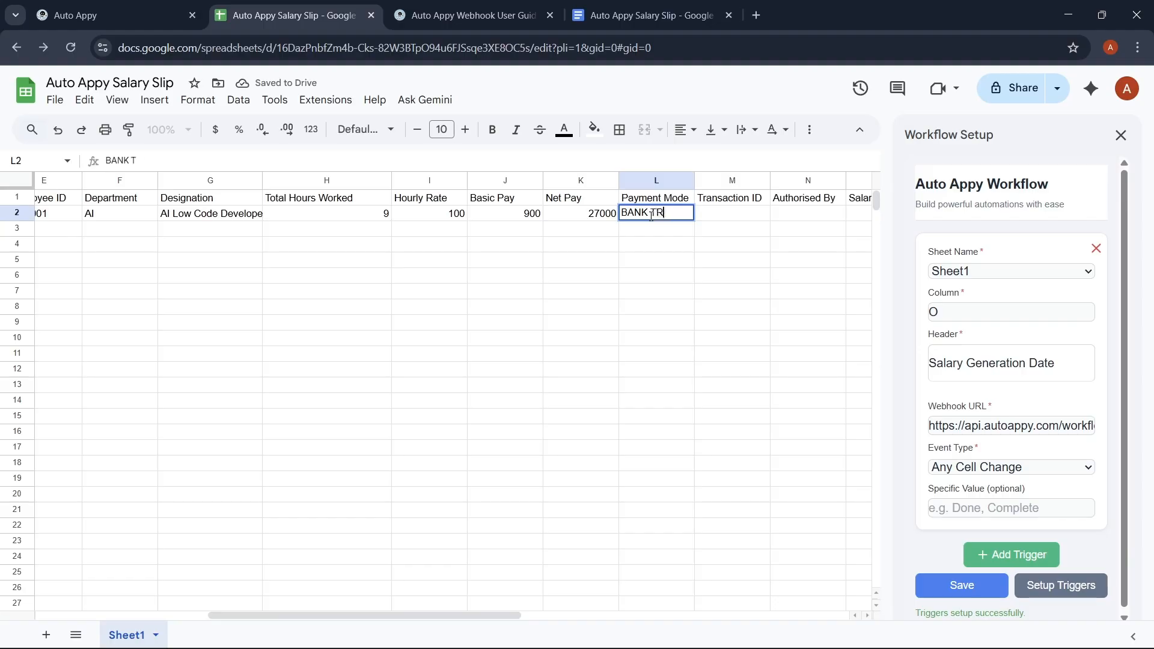
text(ANSFER)
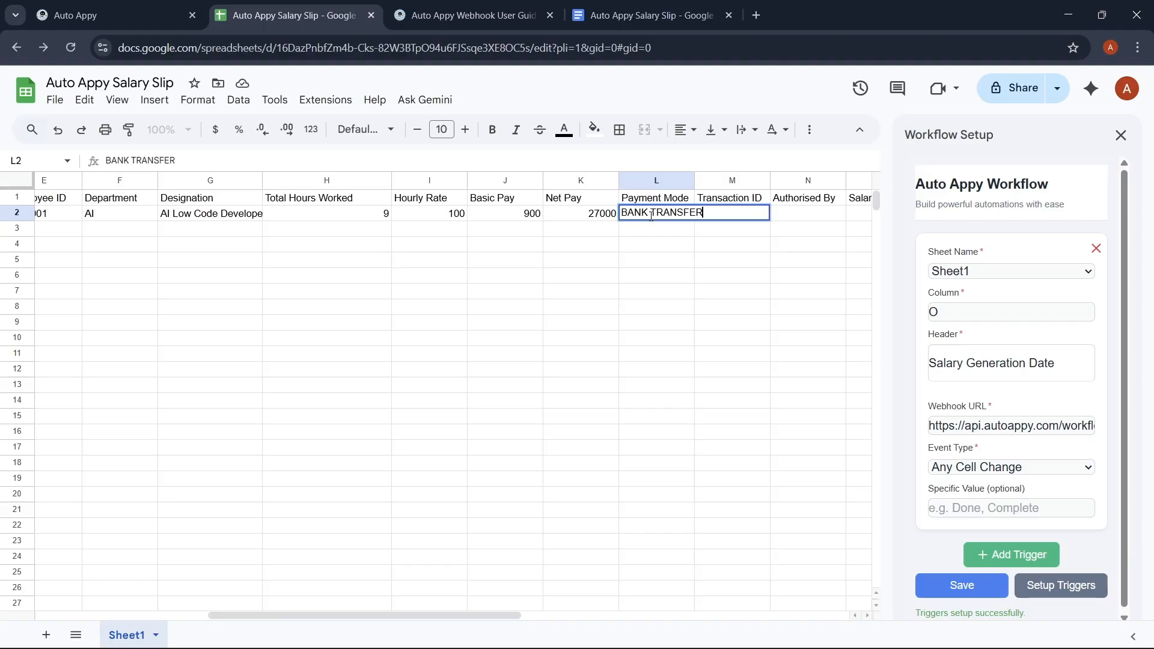
click(753, 201)
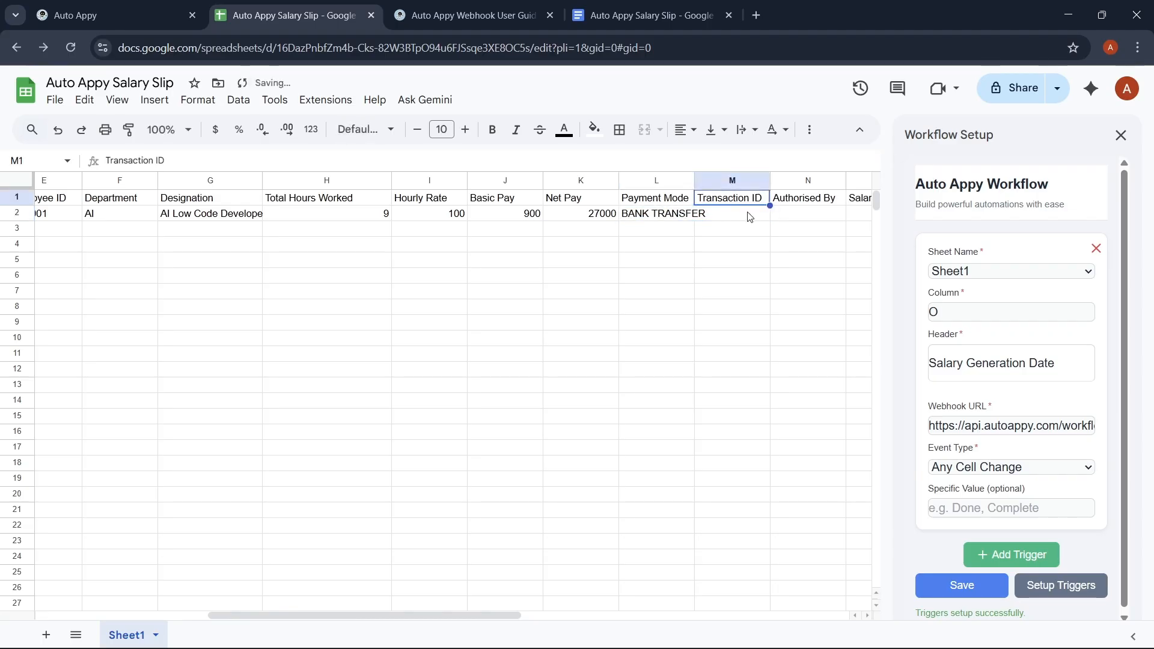
double_click(749, 212)
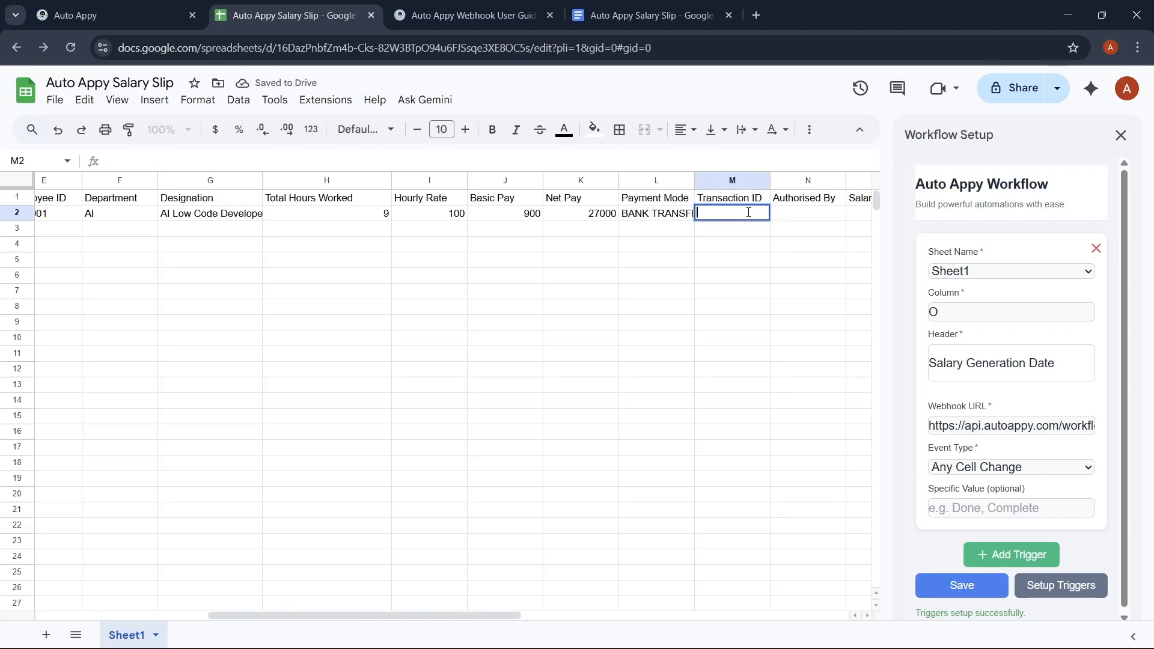
text(TC00)
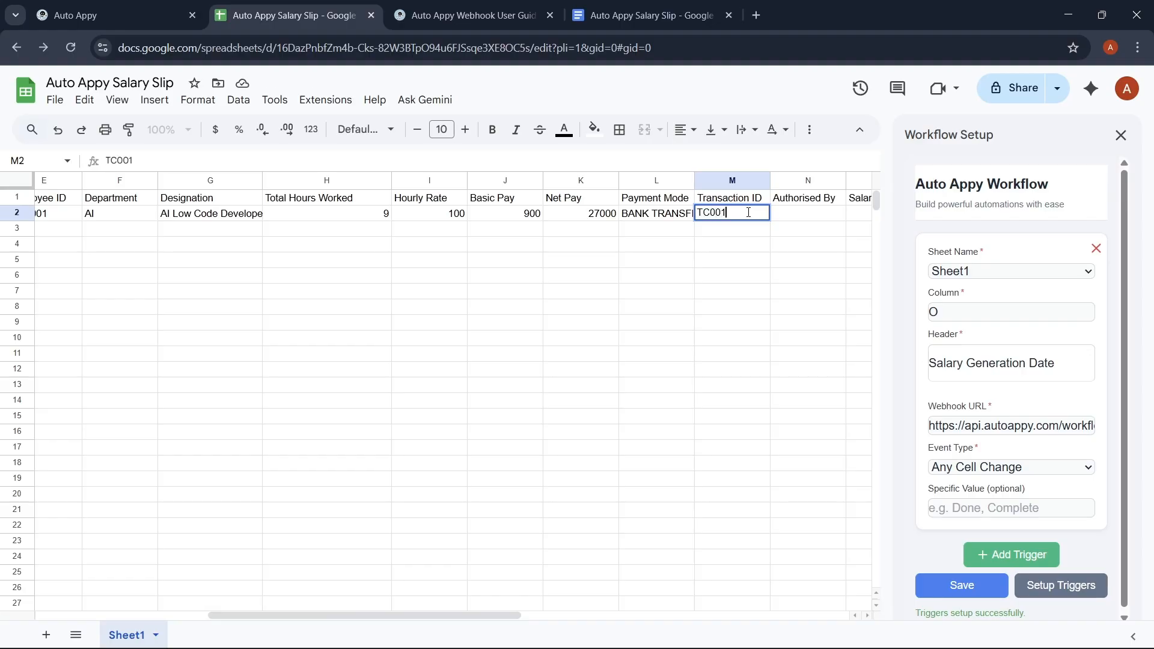
text(1)
double_click(793, 214)
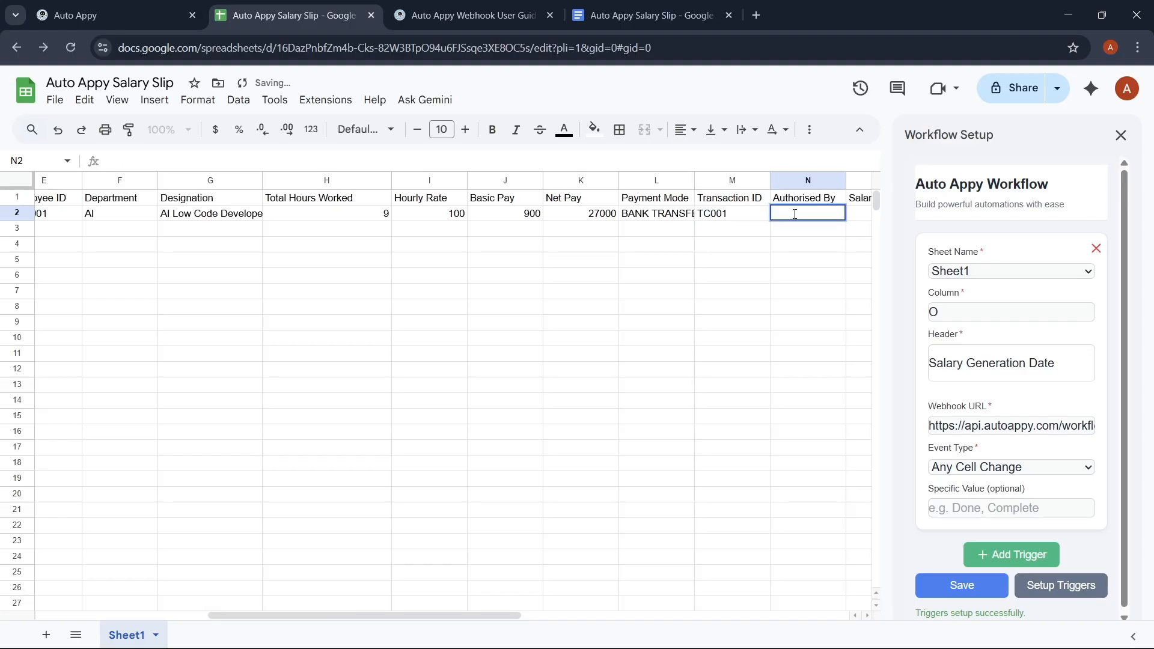
text(FINANCE)
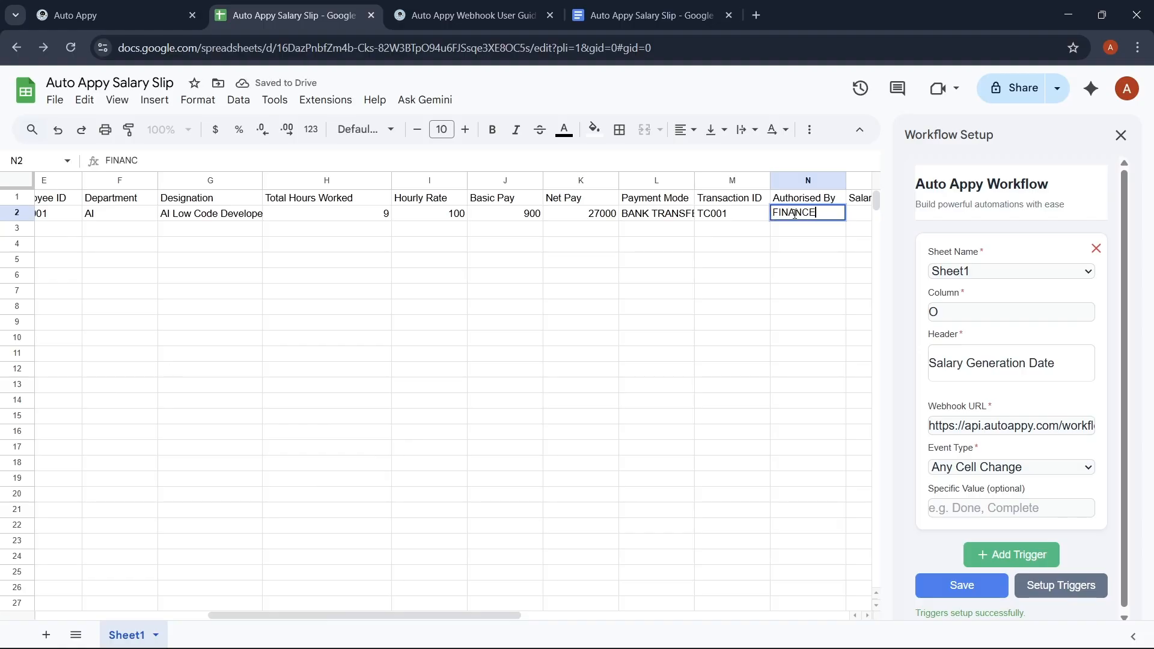
click(867, 216)
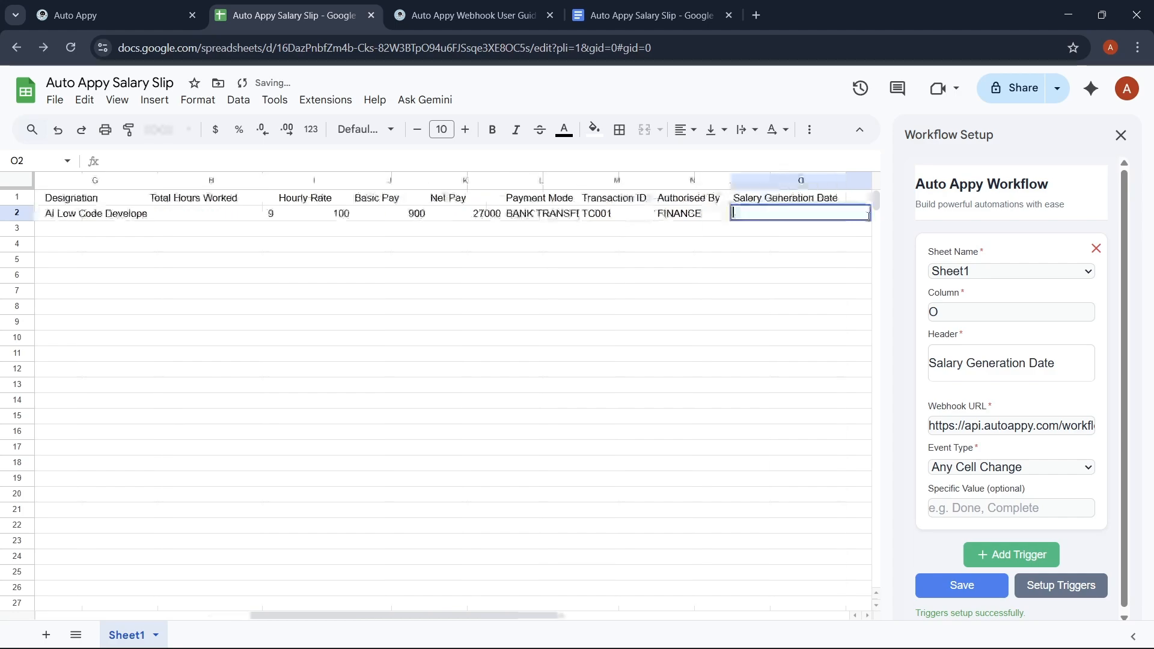
double_click(867, 216)
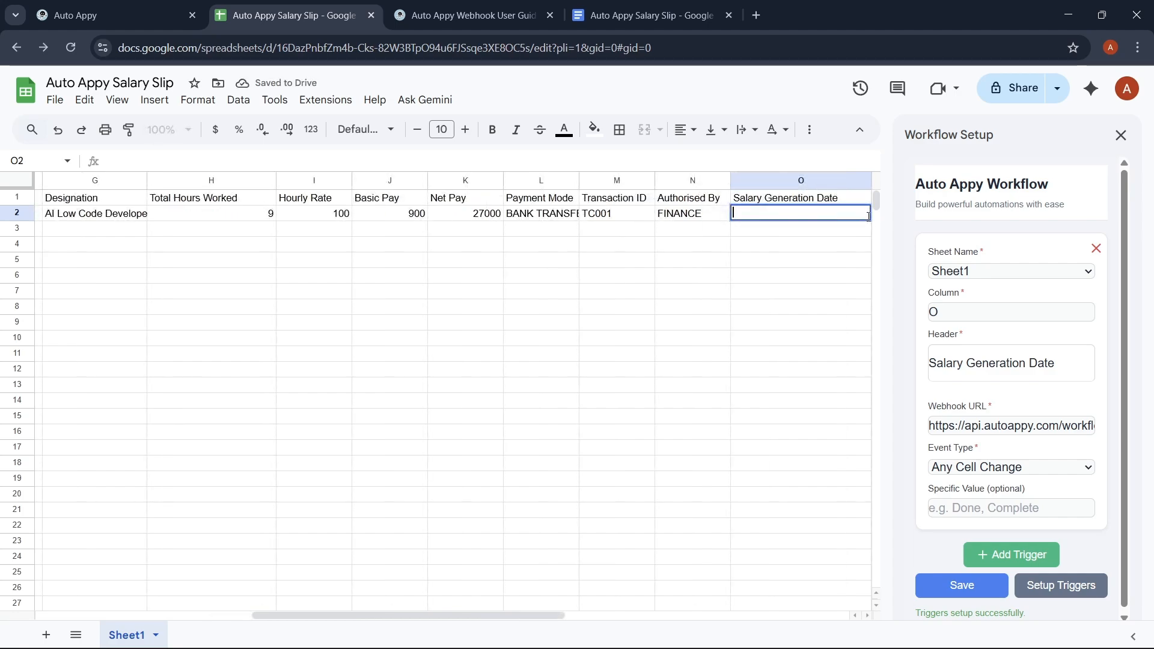
text(4th D)
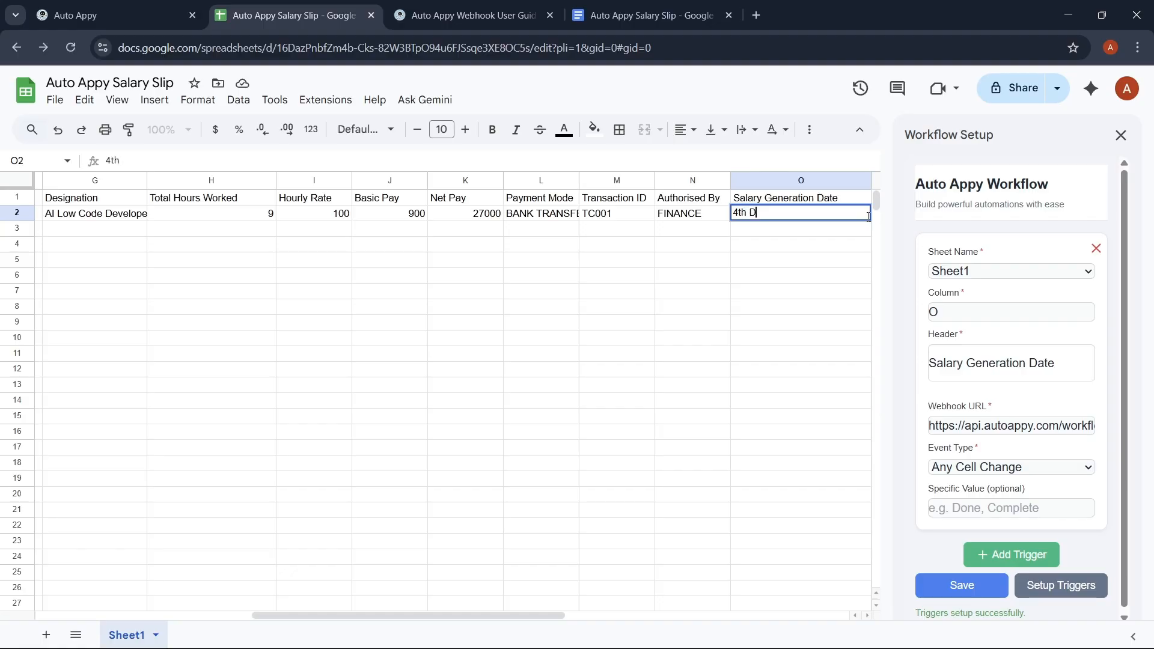
text(ecember)
click(408, 218)
click(336, 231)
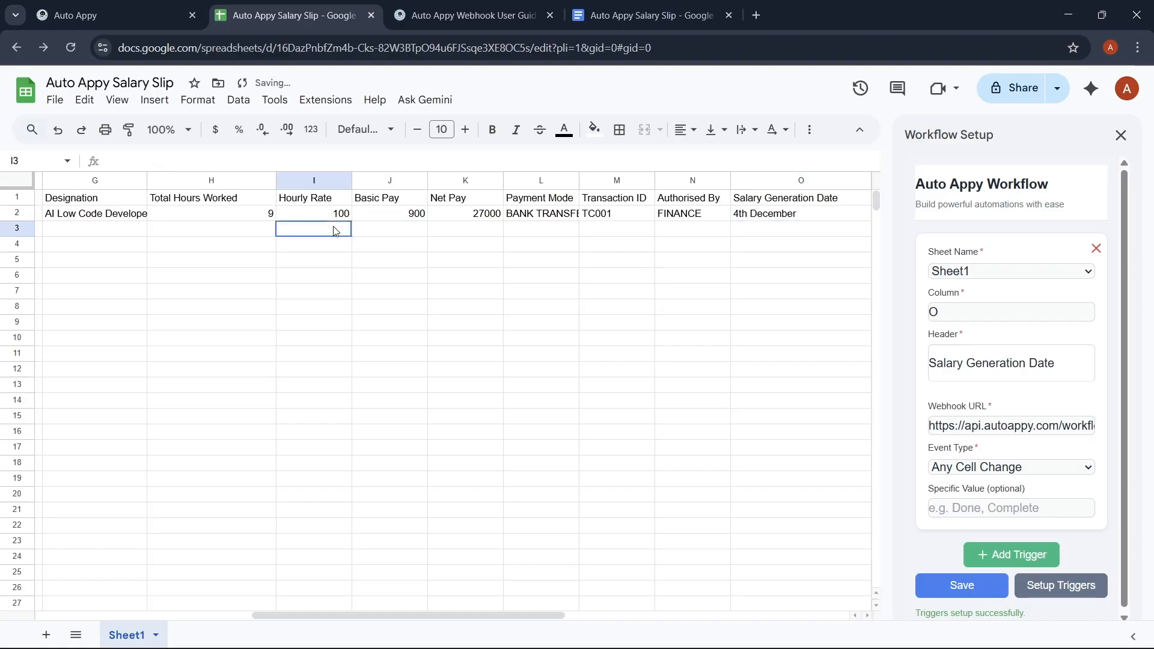
Step: Back in Auto Appy, review row 2's captured sample data and close the Google Sheets test panel
click(58, 15)
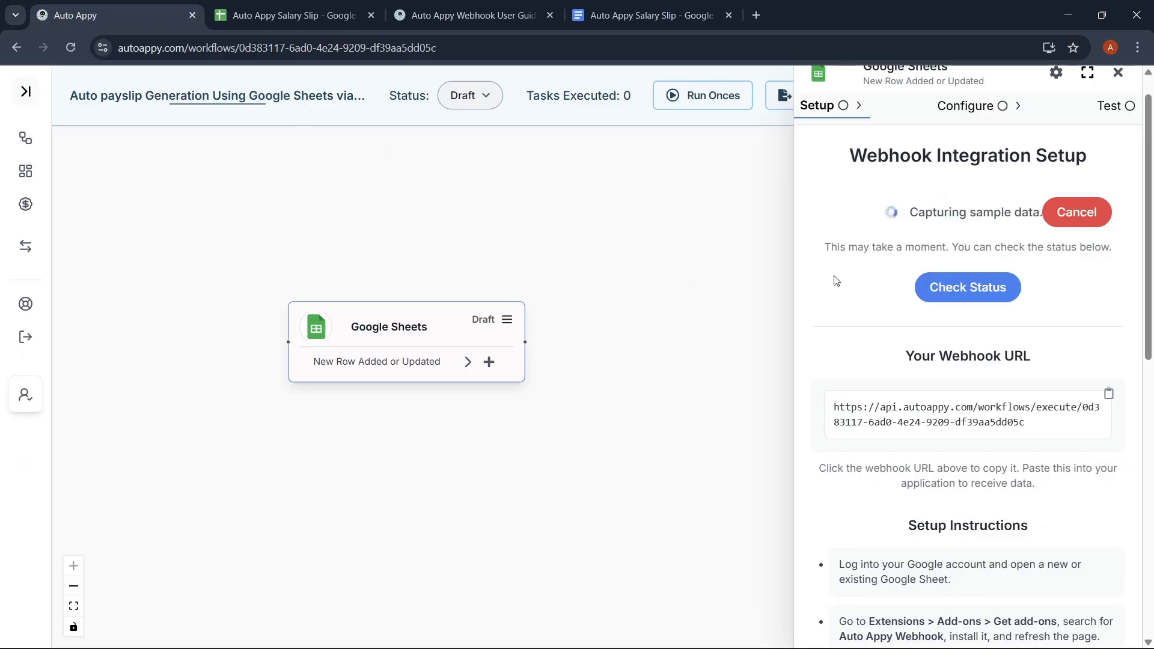
scroll(894, 296, up, 1)
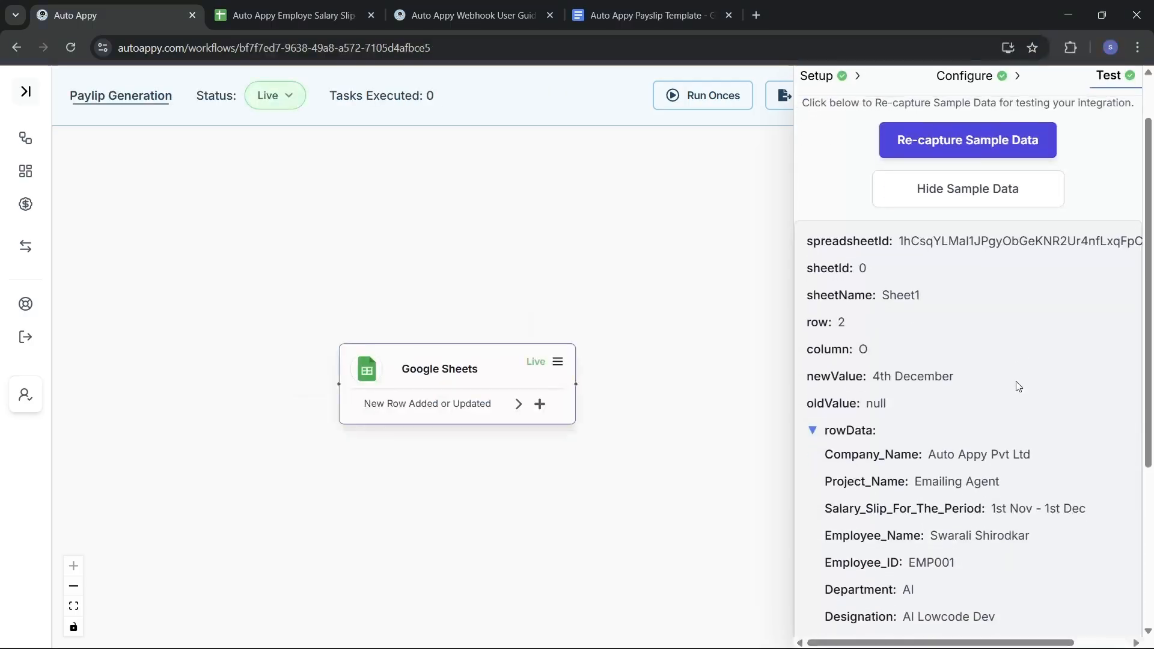
scroll(1015, 384, down, 2)
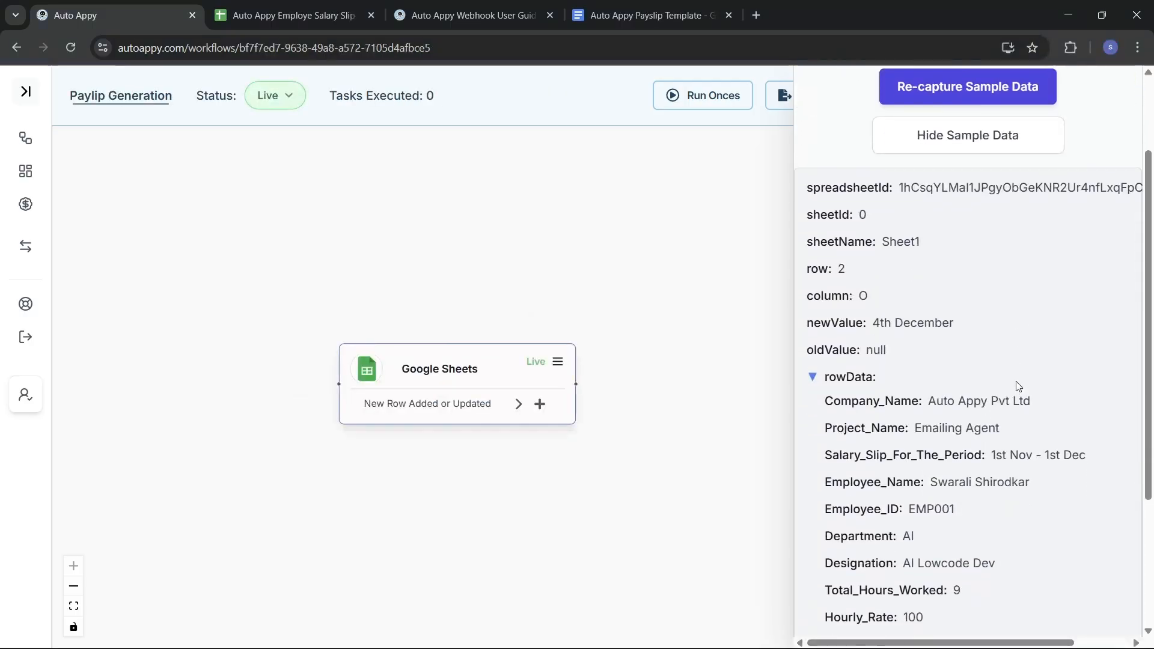
scroll(1018, 386, down, 1)
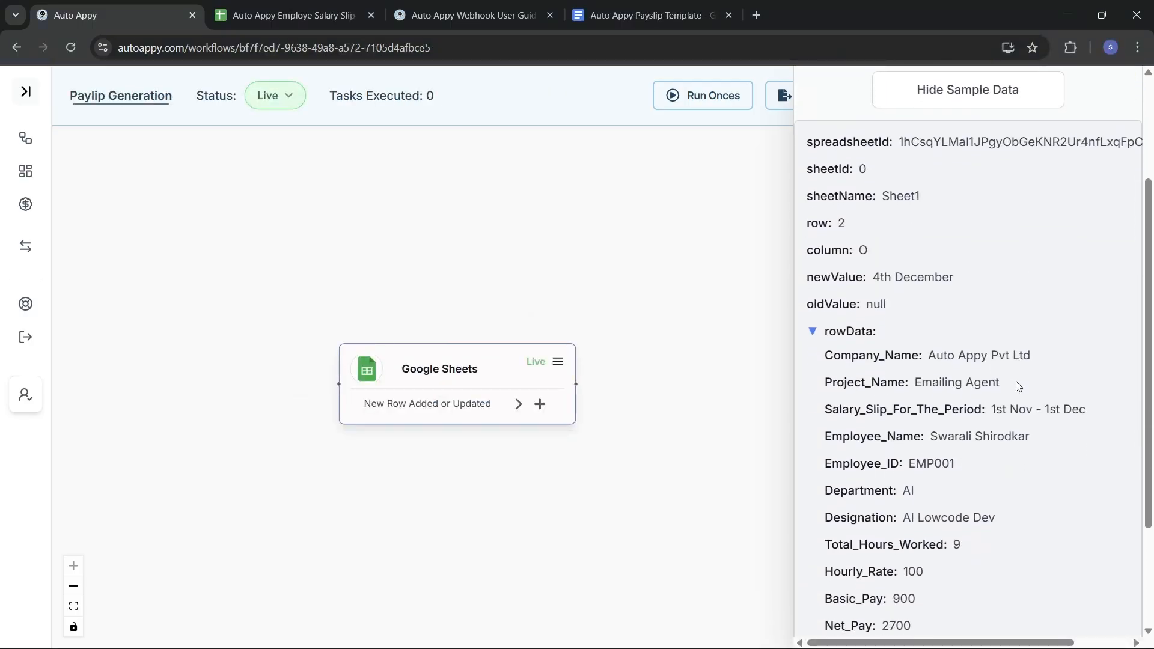
scroll(1019, 386, down, 3)
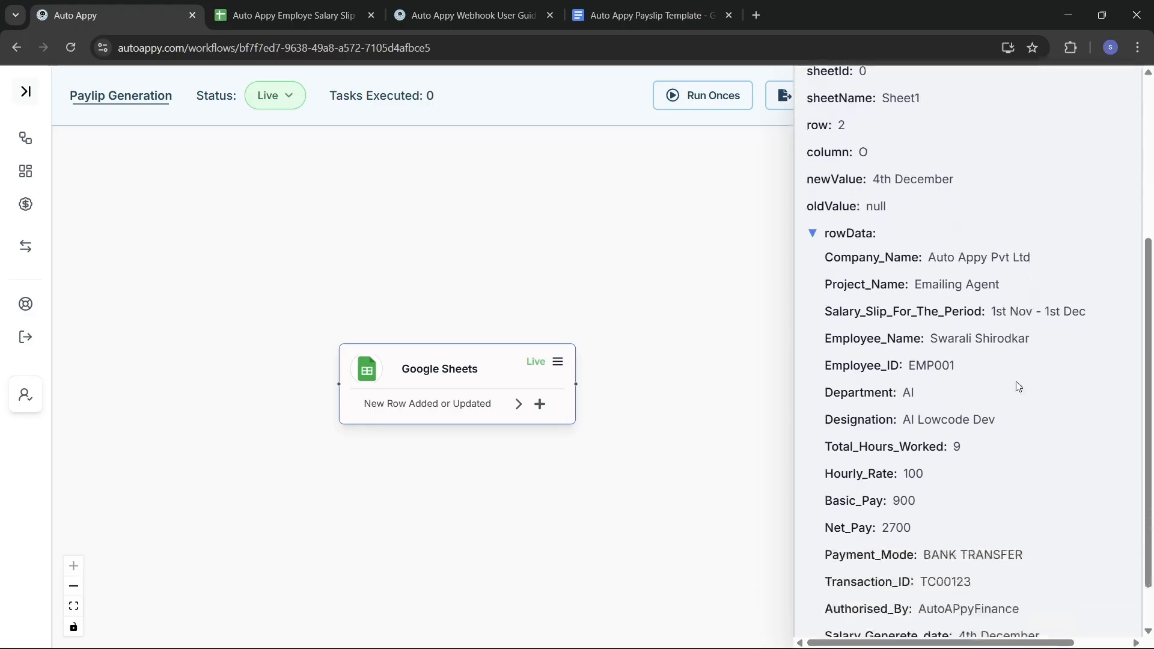
scroll(1018, 385, up, 6)
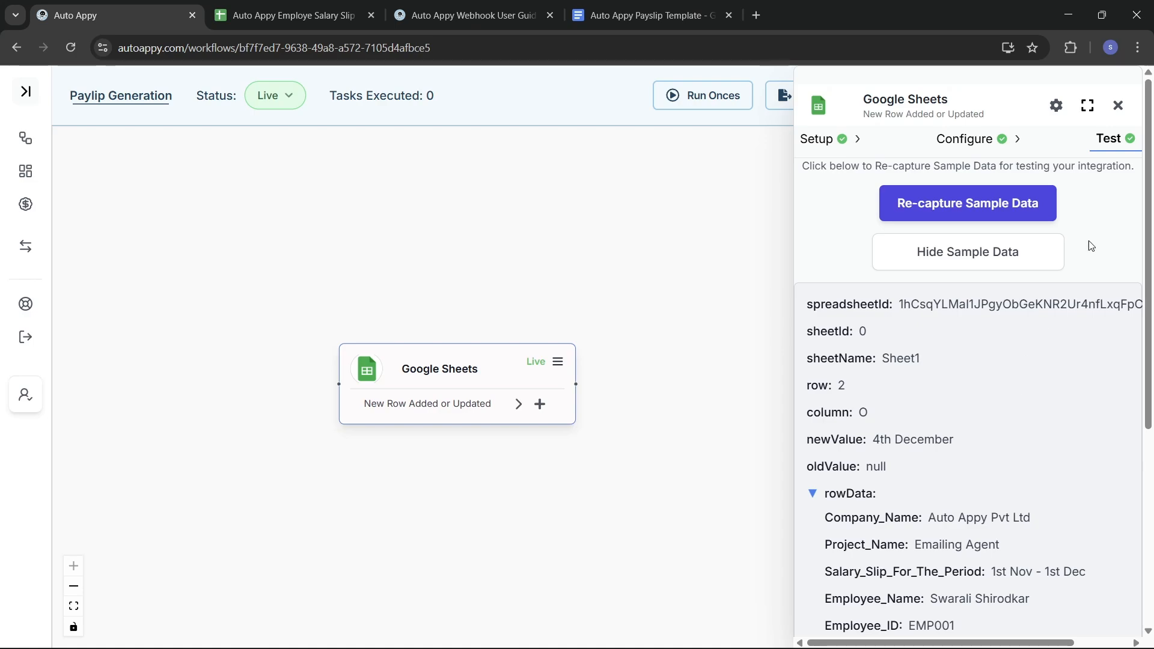
click(1117, 105)
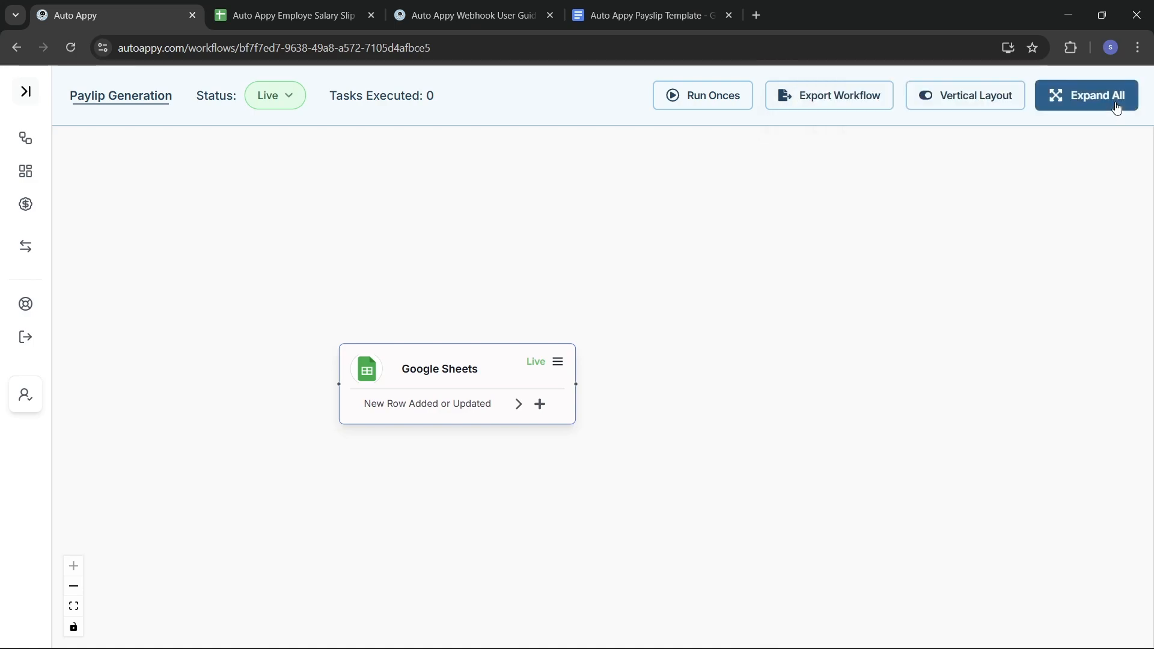
Step: Add a Number Formatter (Auto Appy) node with the Perform Math Operation task after the Sheets trigger
click(540, 406)
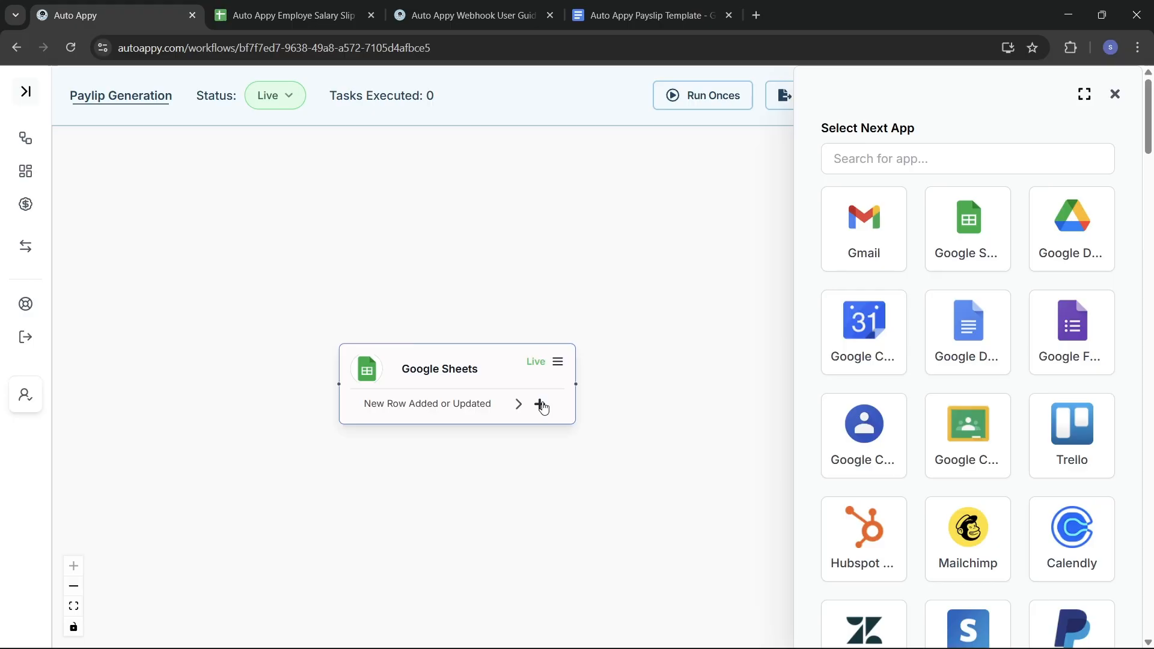
click(945, 161)
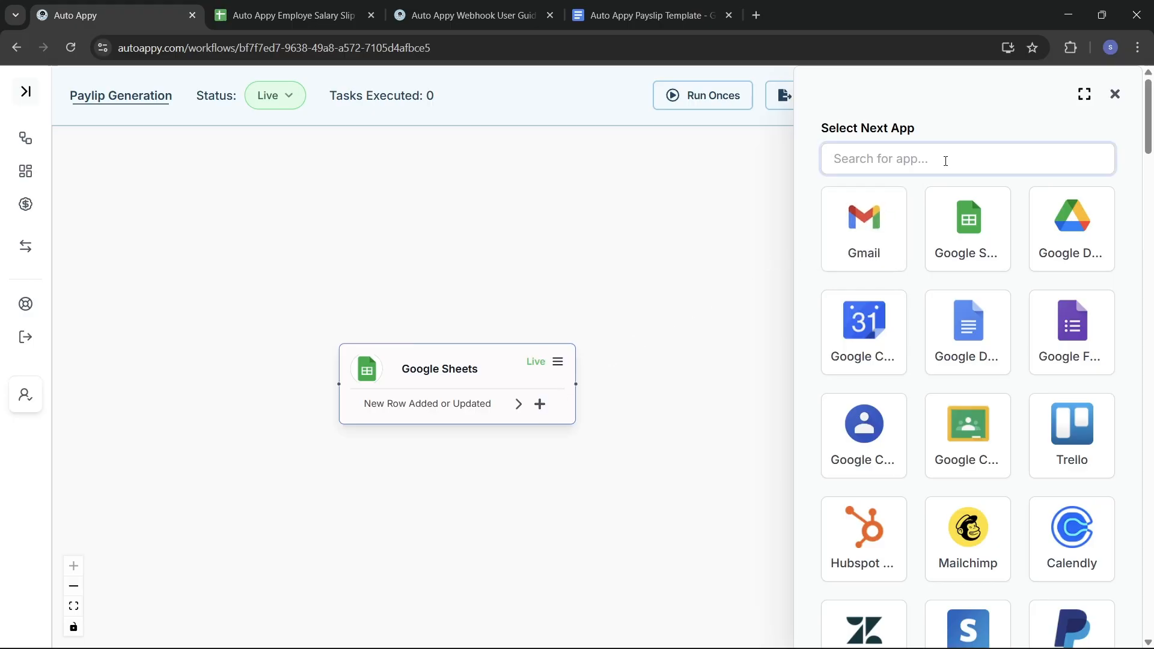
text(num)
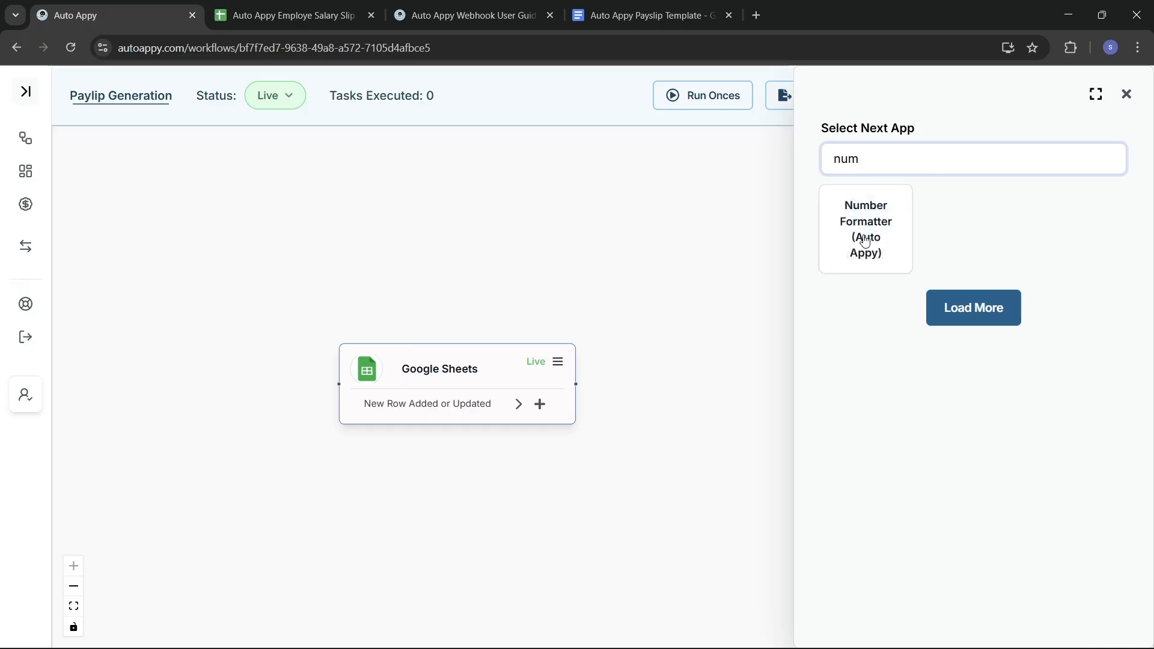
click(865, 240)
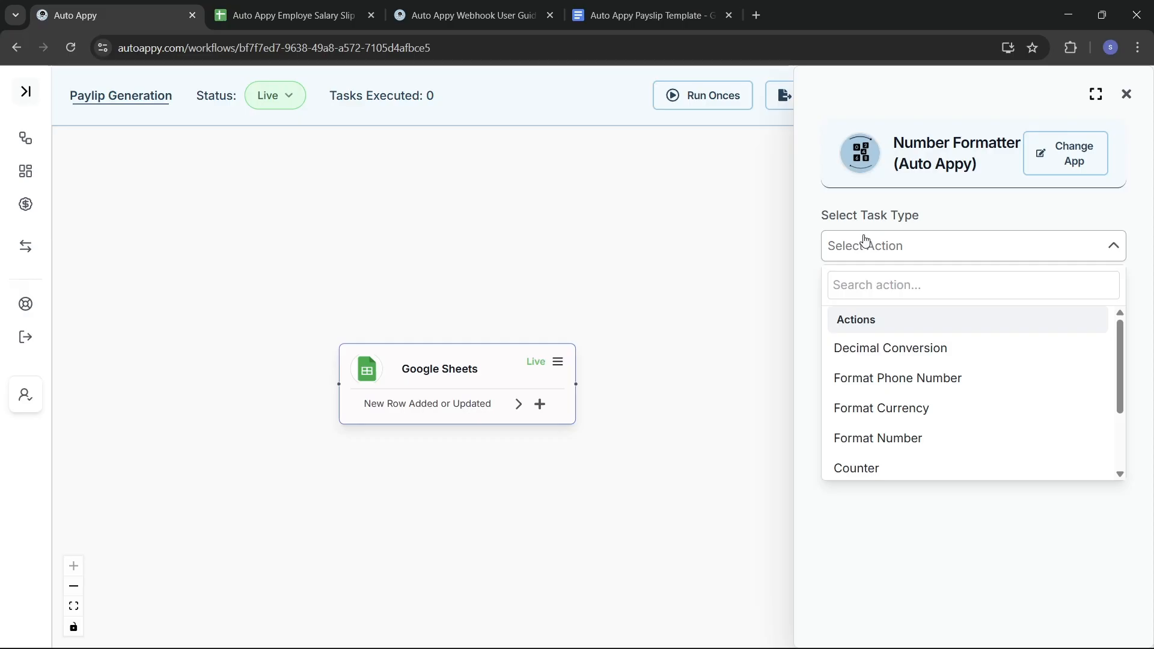
click(898, 291)
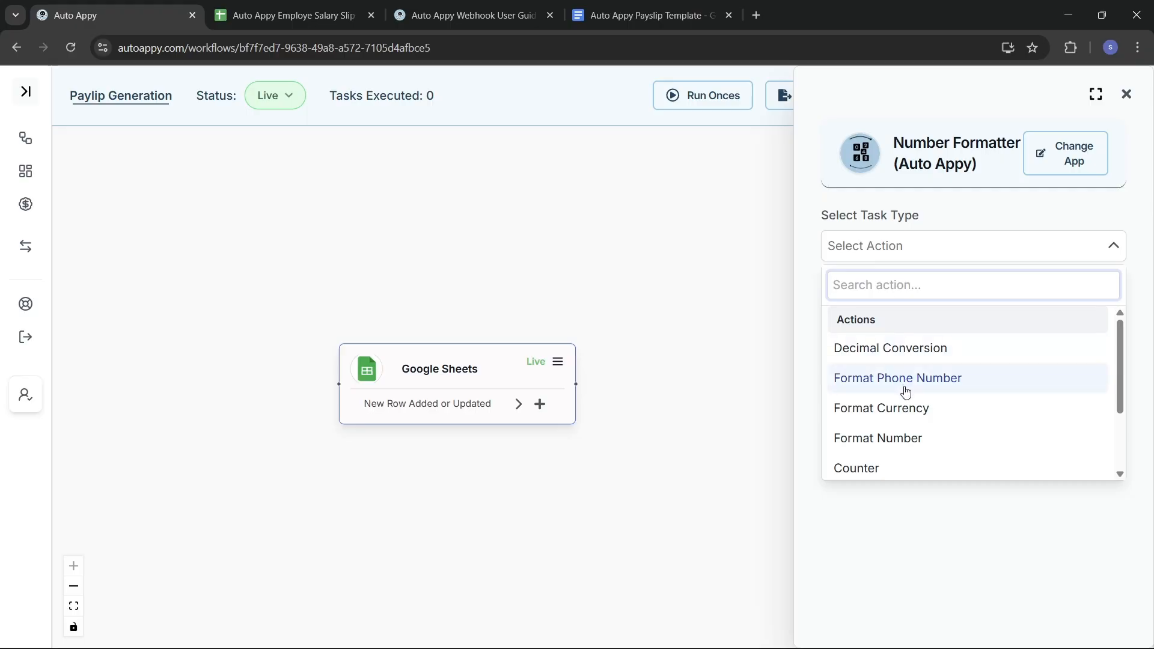
scroll(896, 415, down, 2)
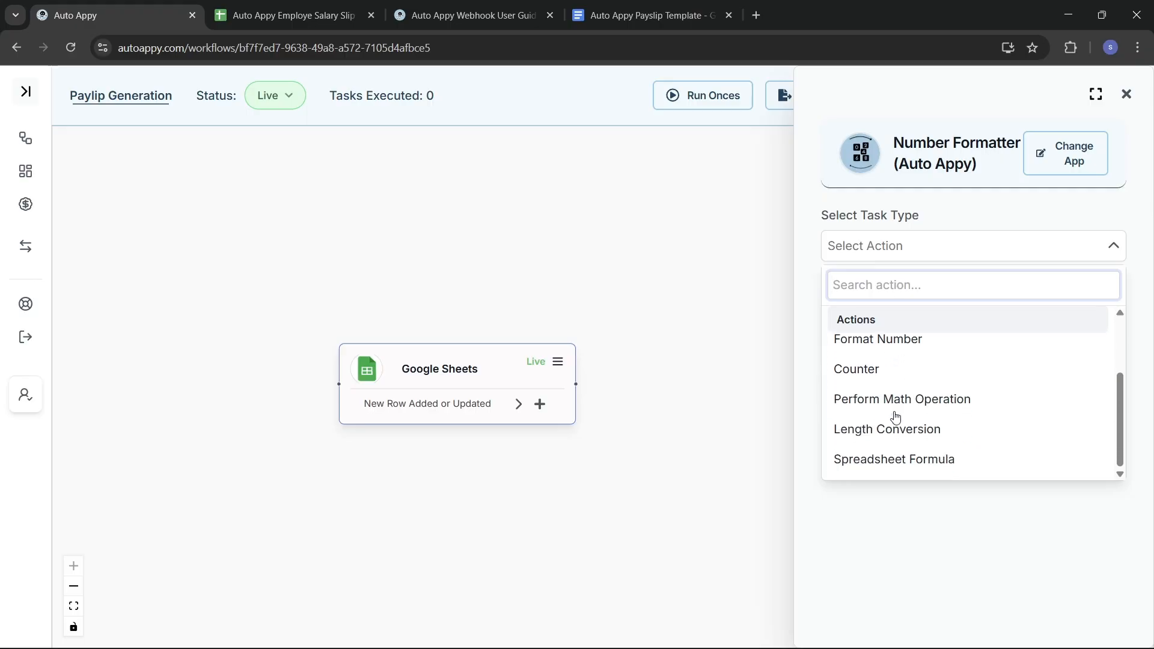
click(894, 409)
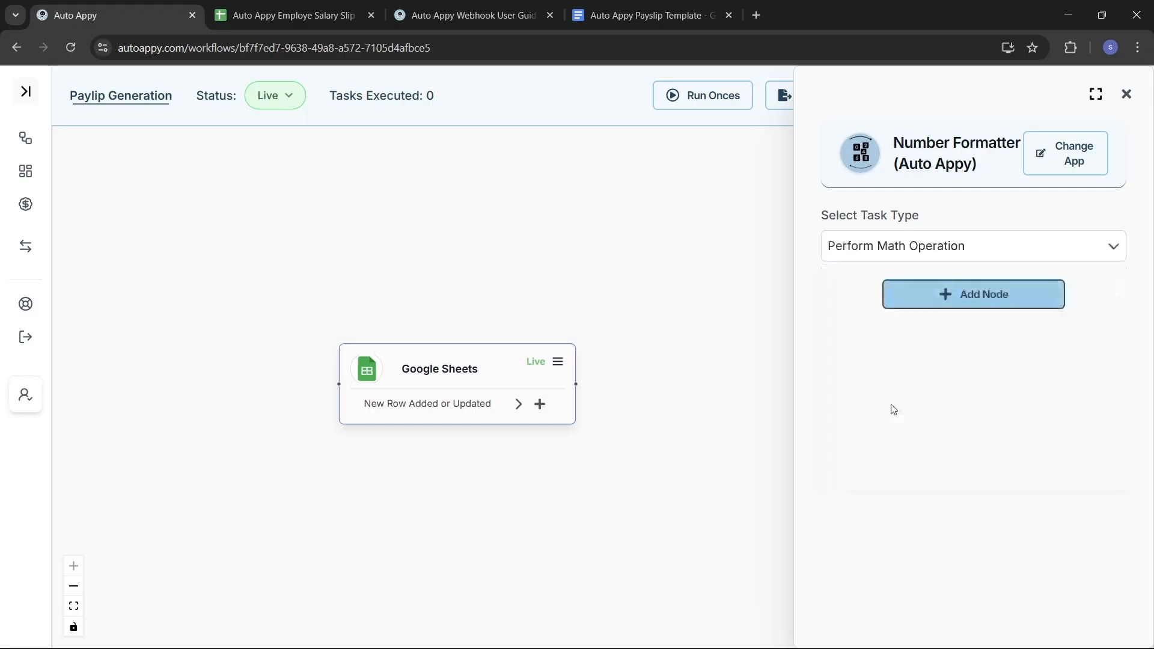
click(931, 299)
Step: Map the First Number to the Google Sheets field RowData.Basic_Pay
click(912, 248)
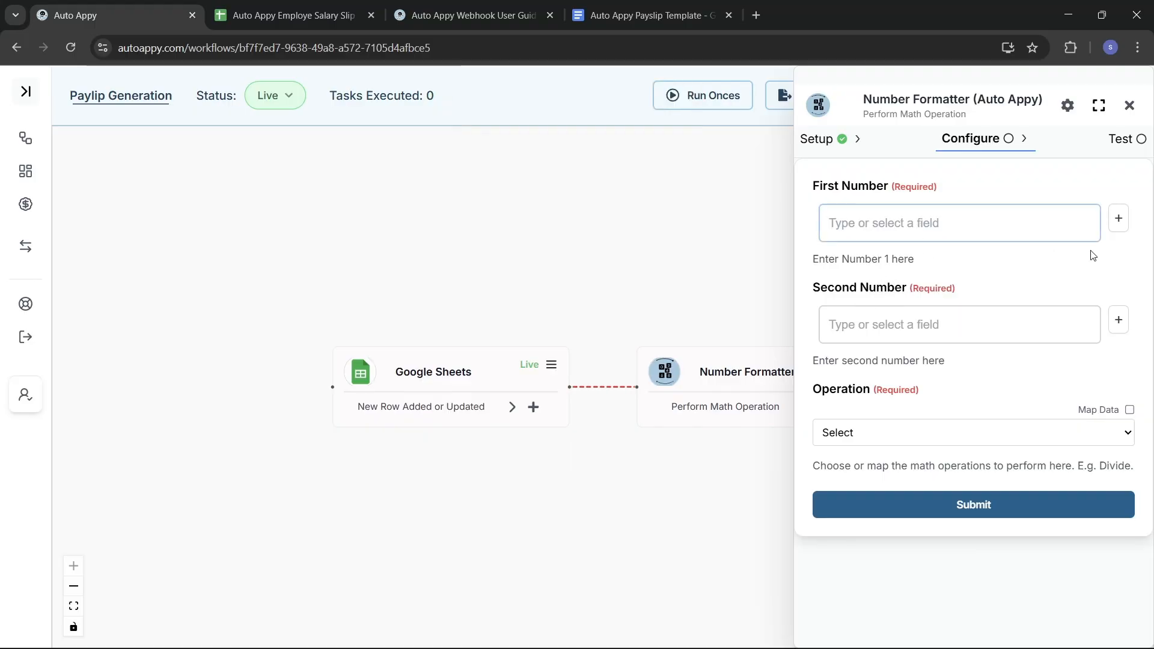
click(1119, 222)
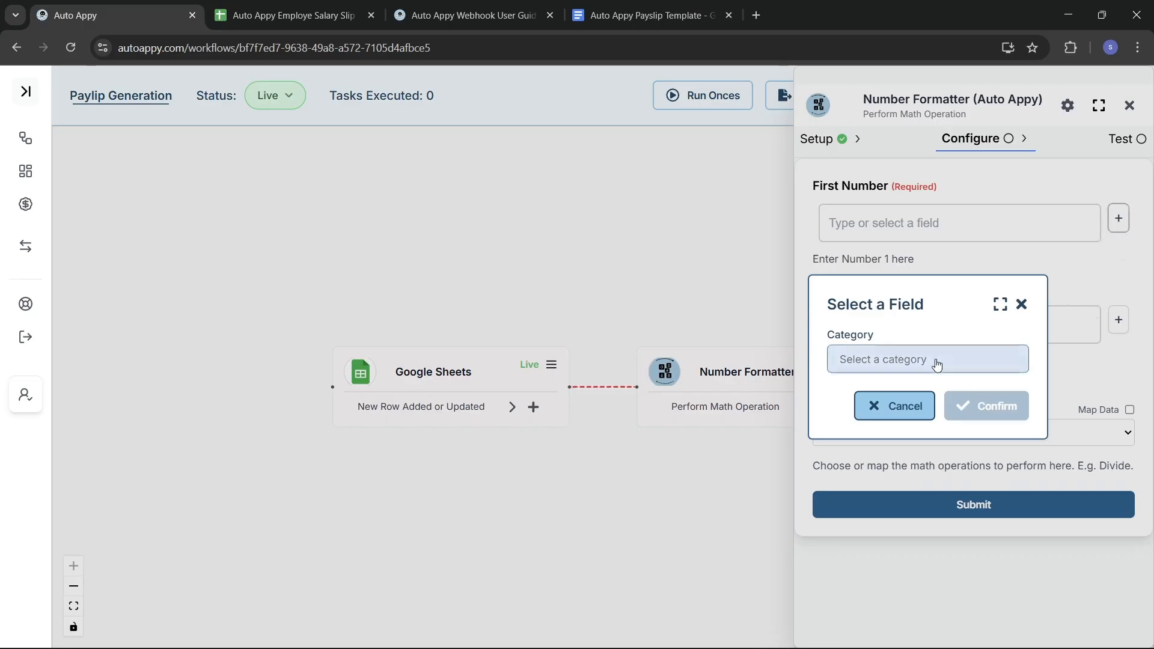
click(910, 360)
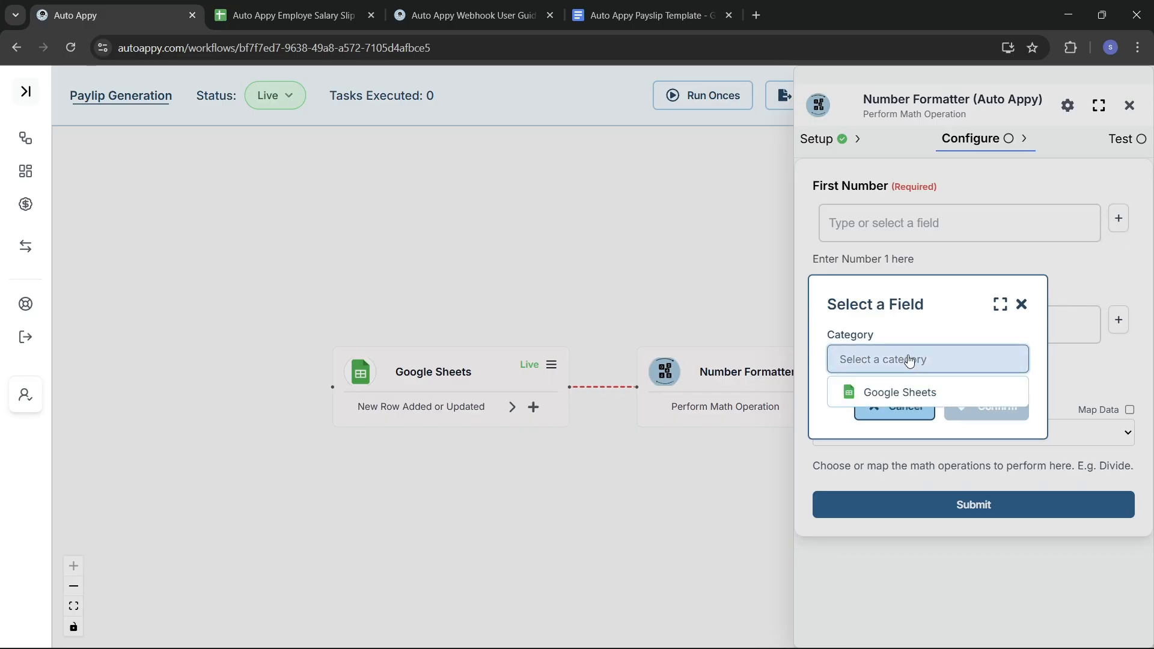
click(917, 389)
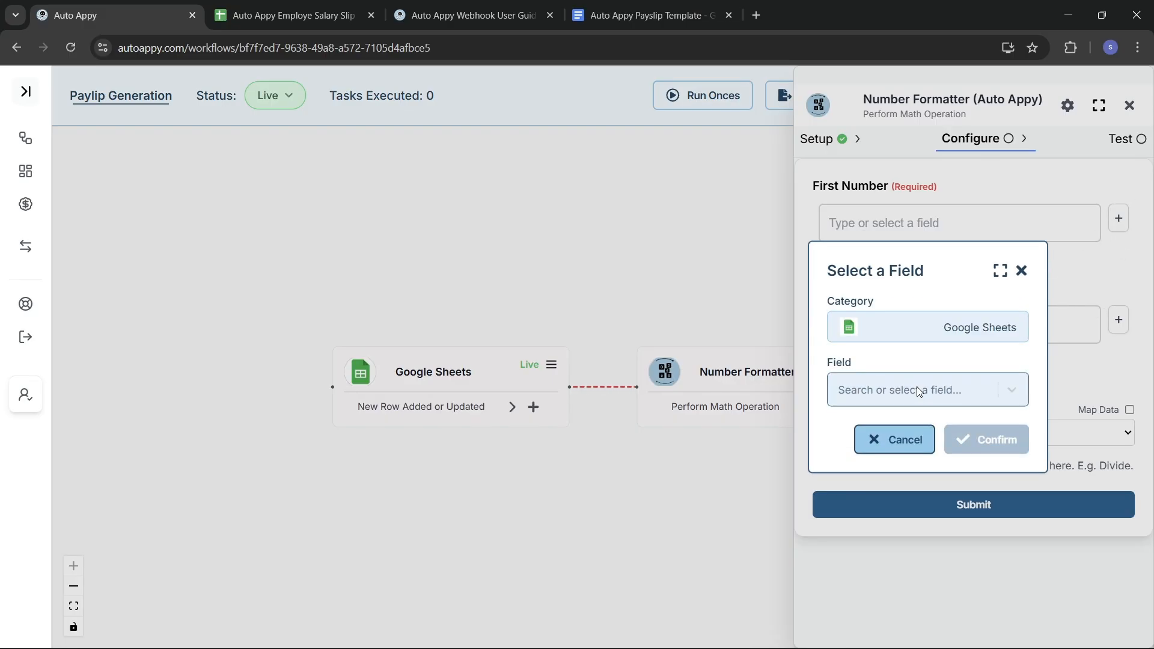
click(955, 392)
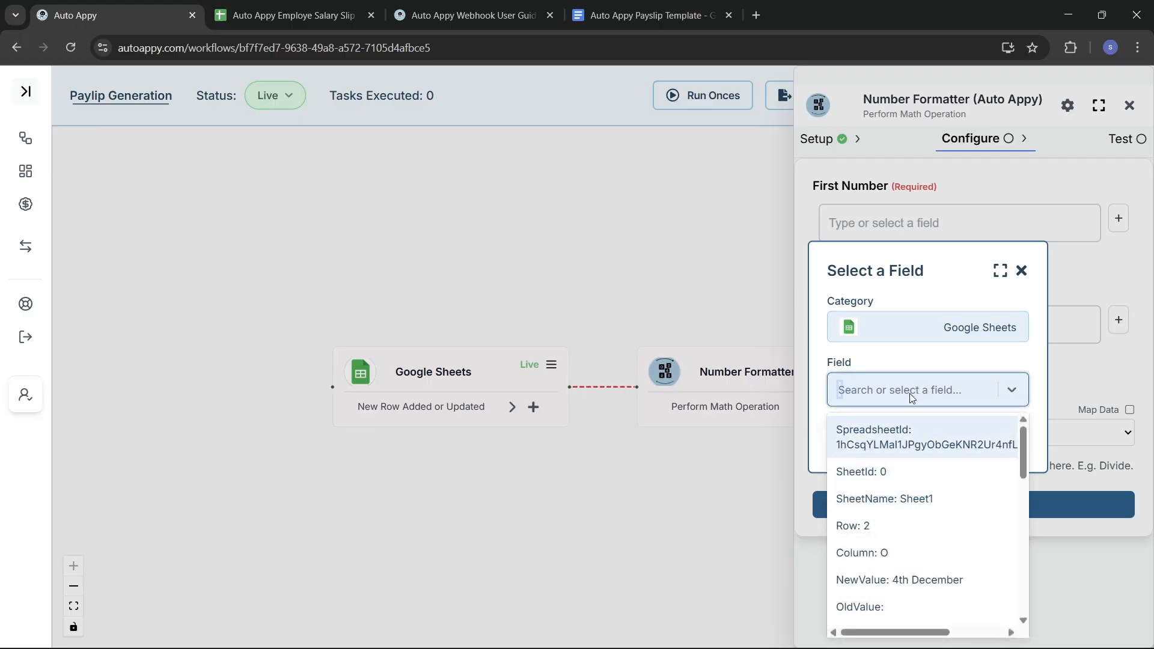
text(900)
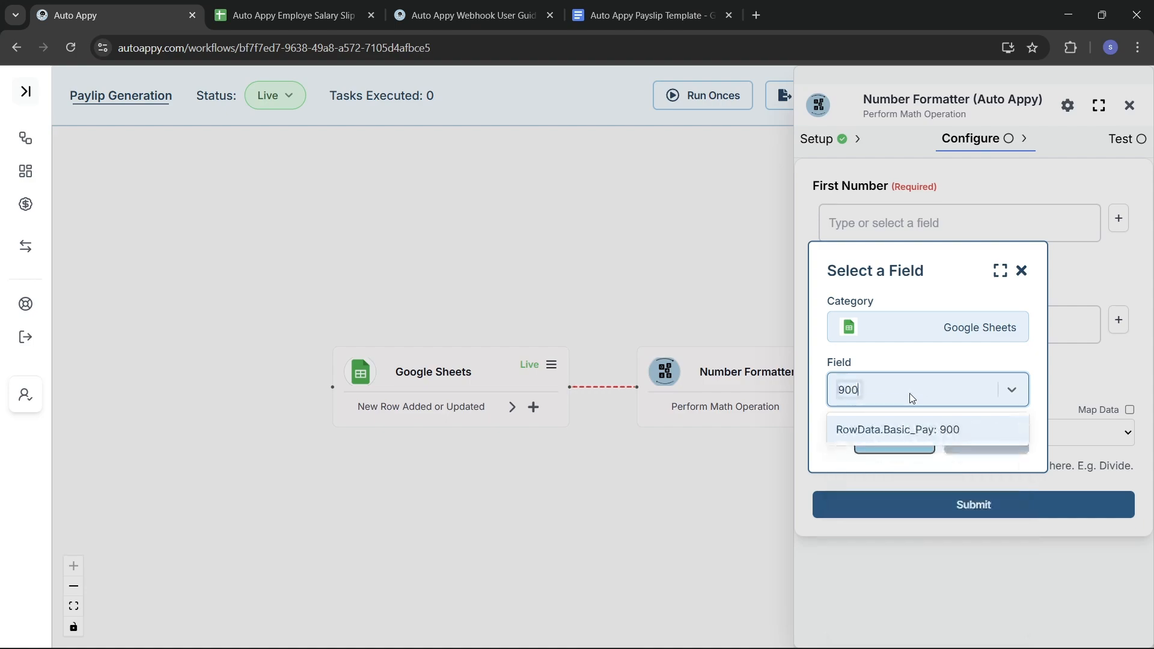
click(888, 430)
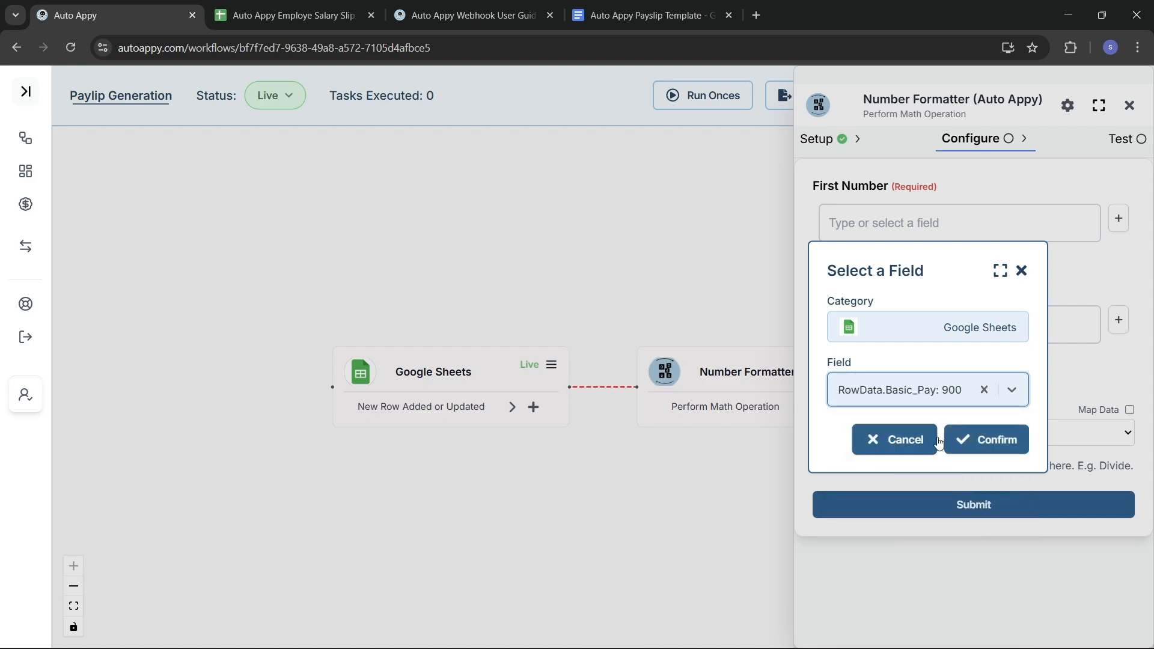
click(977, 444)
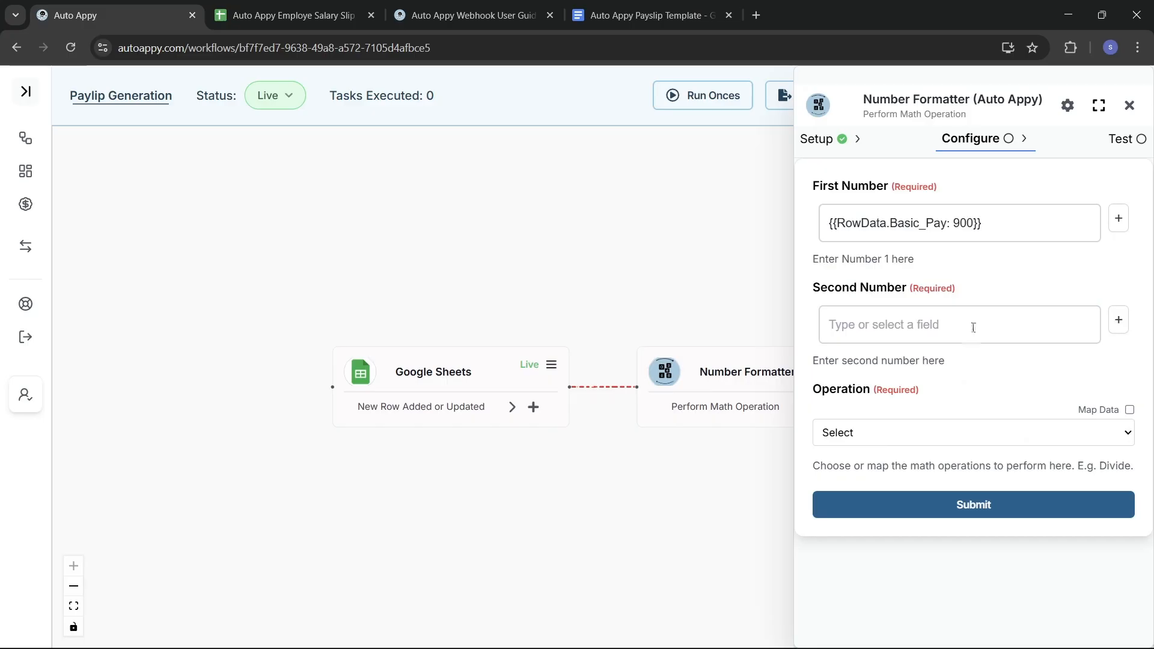
Step: Set the Second Number to 31 and the operation to Multiplication, then submit
click(889, 335)
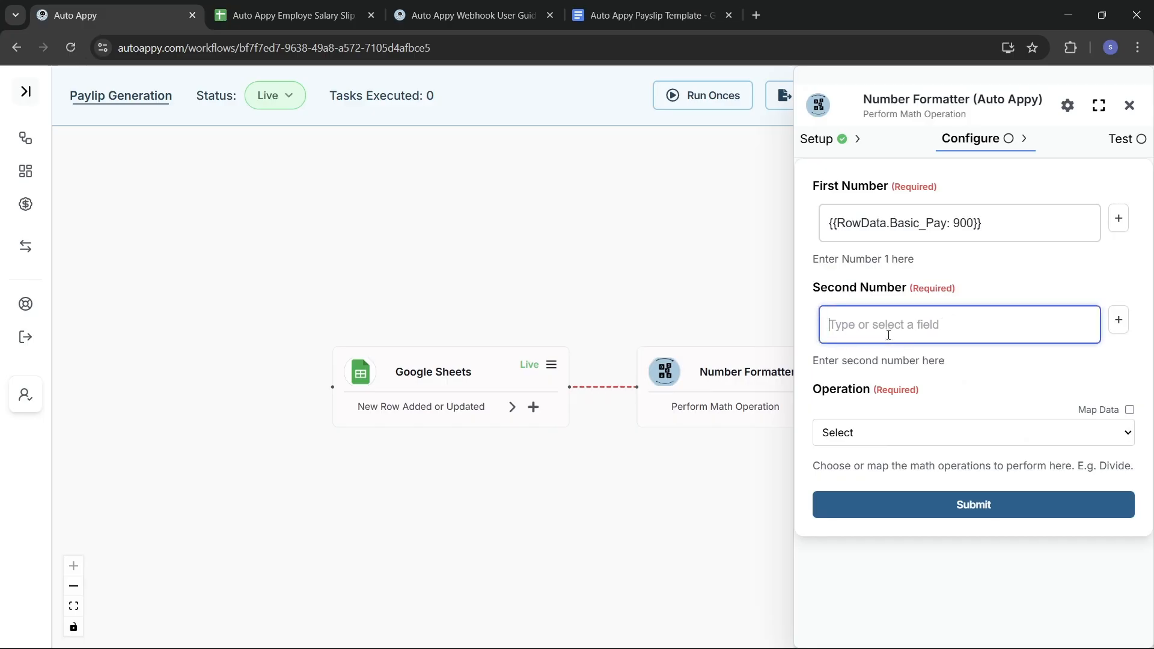
text(31)
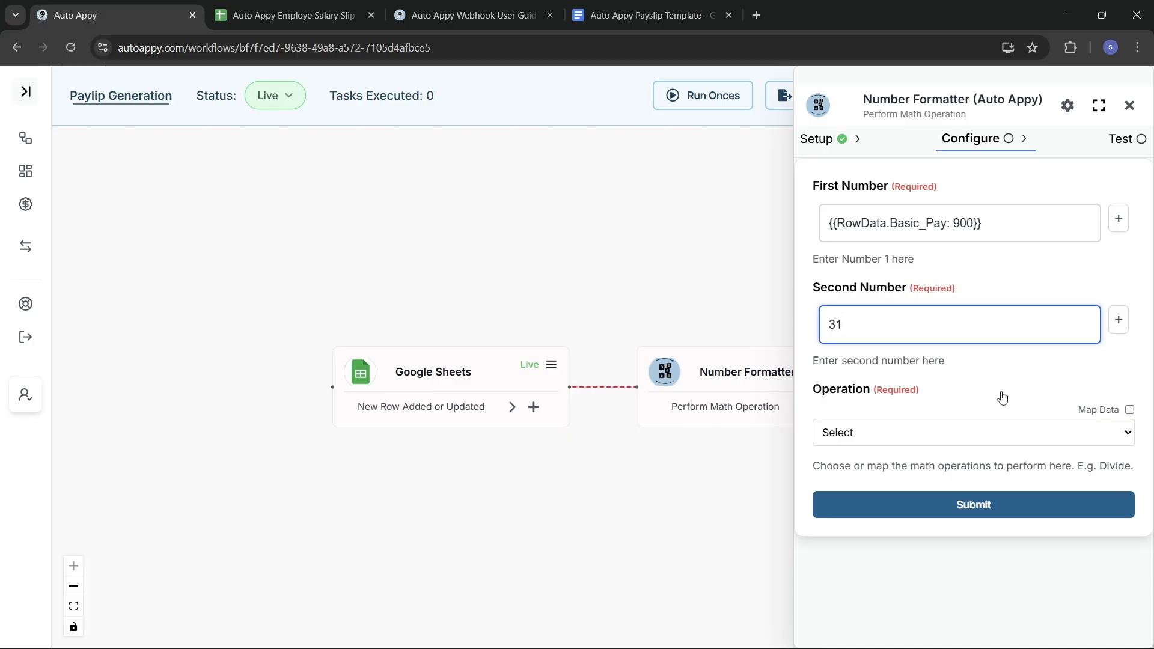
click(1007, 431)
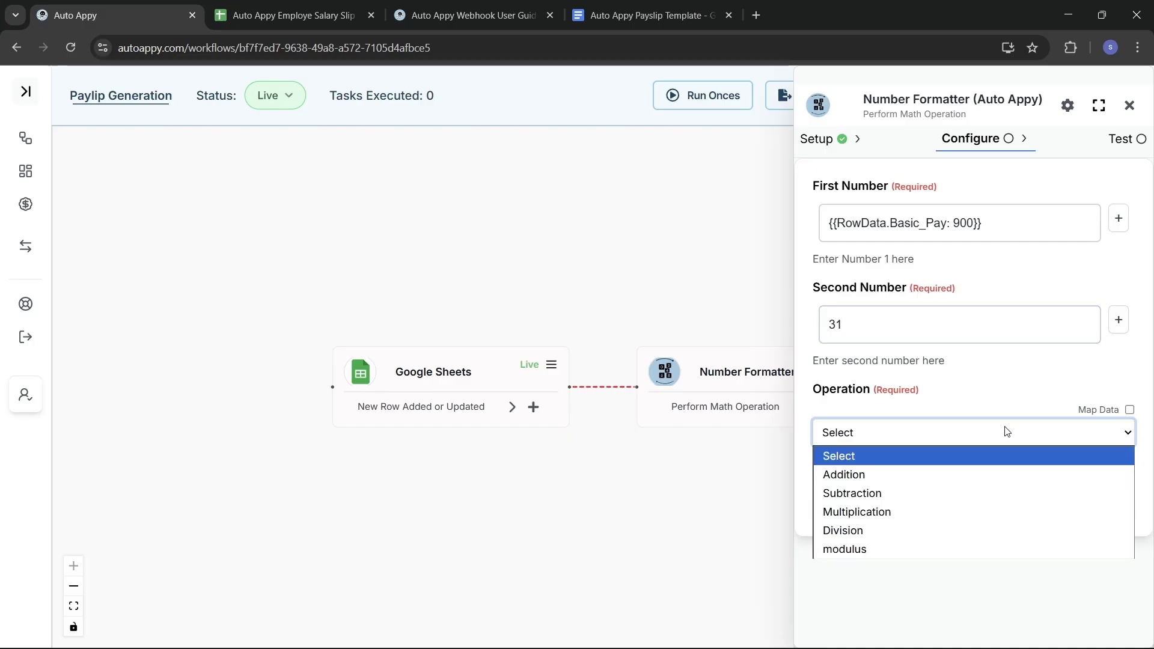
click(932, 514)
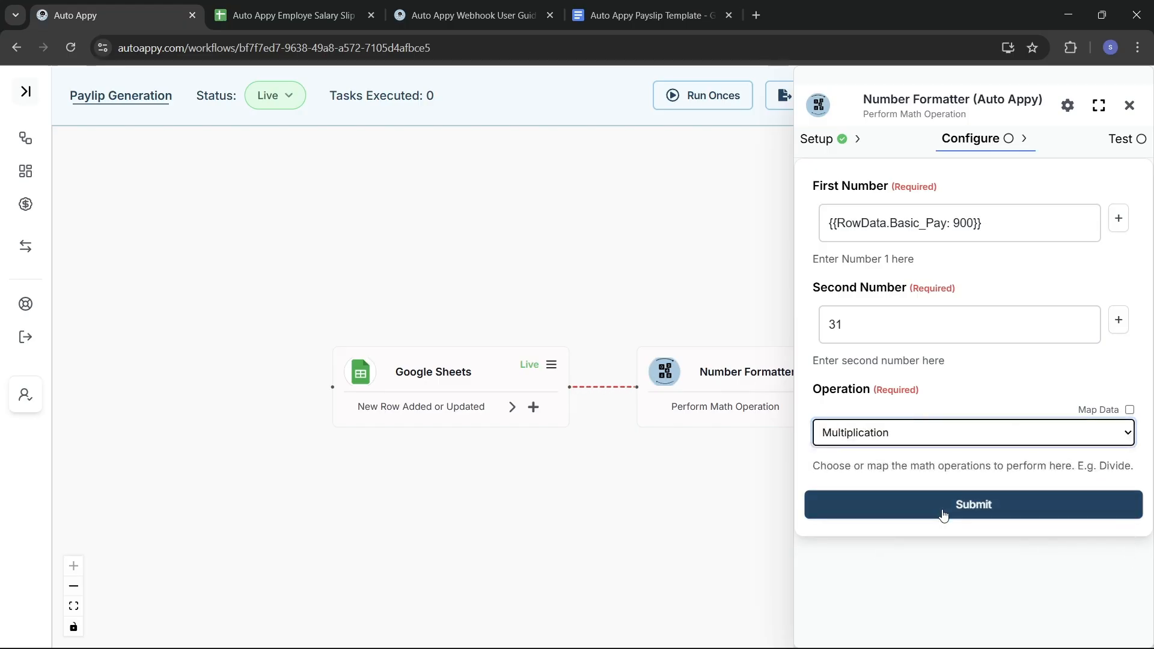
click(942, 516)
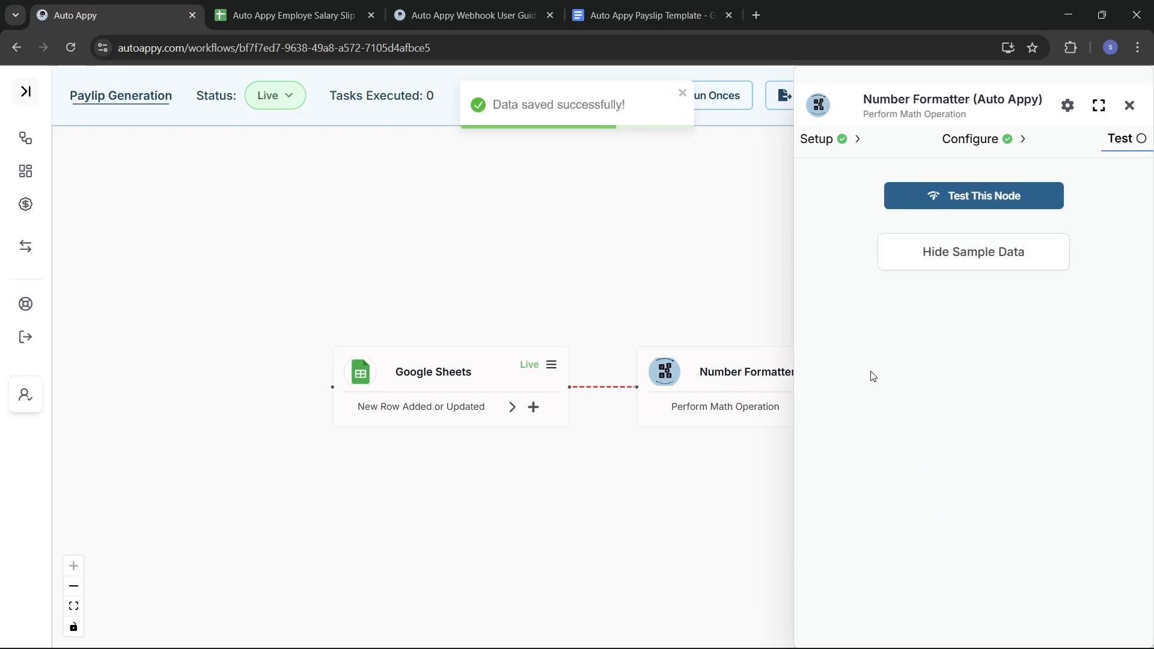
Step: Test the Number Formatter step and check that its result is 27900
click(947, 198)
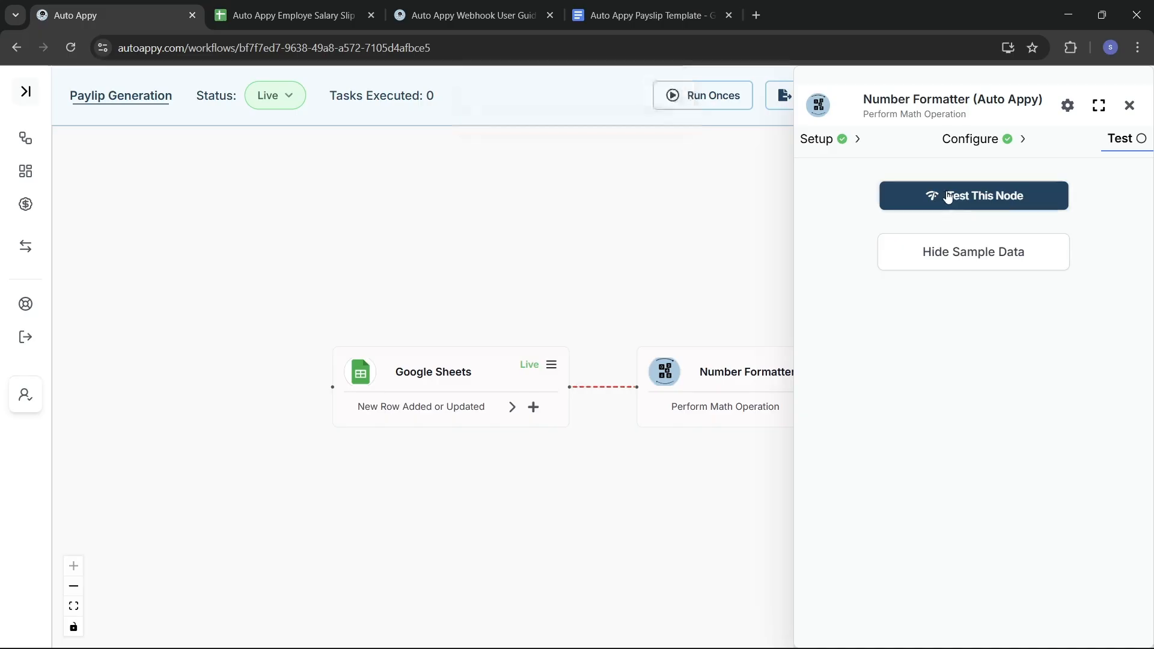
click(964, 255)
click(965, 255)
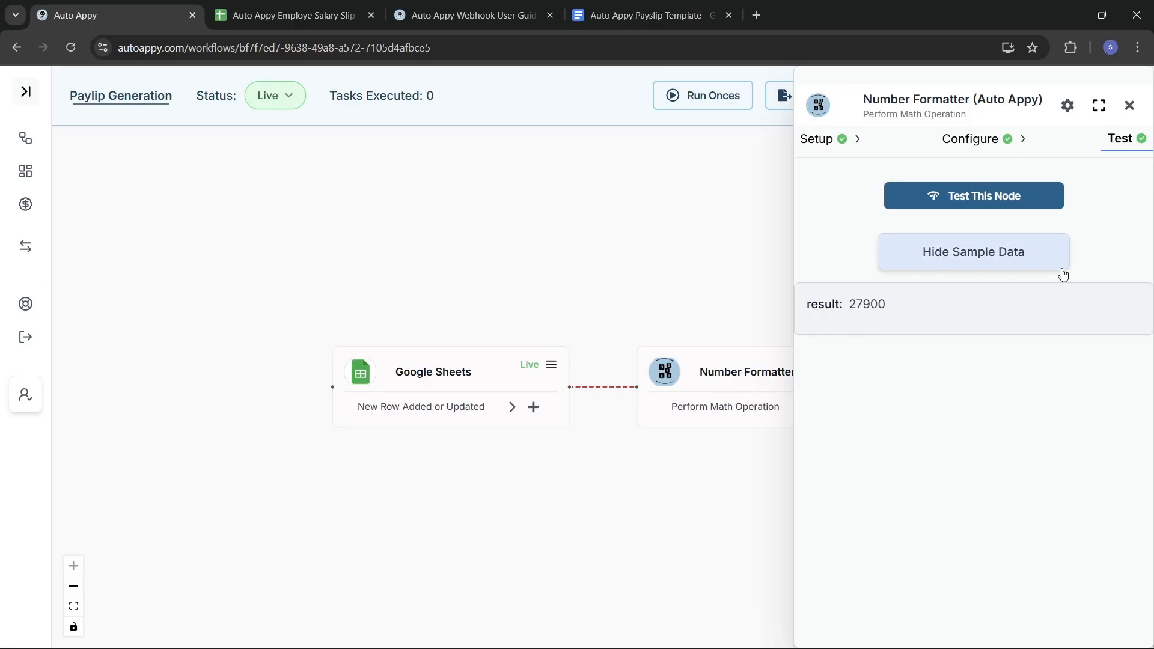
Step: Close the Number Formatter panel and place the Google Sheets and Number Formatter nodes side by side
click(1129, 106)
drag(480, 383, 380, 388)
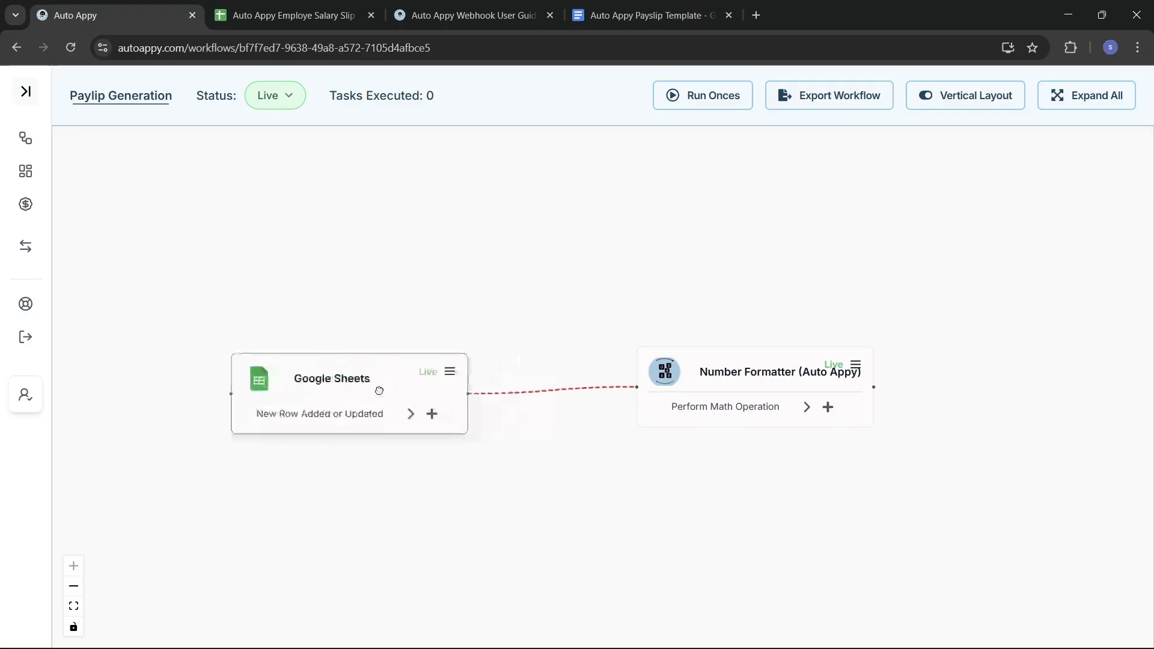
drag(702, 372, 604, 376)
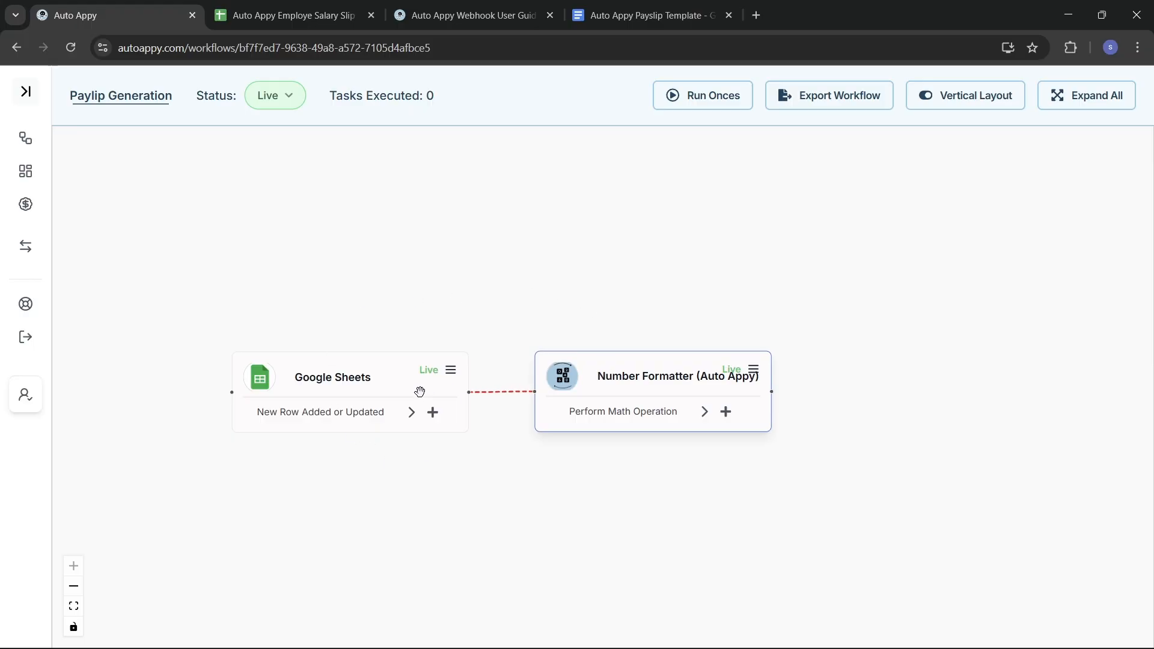
click(294, 17)
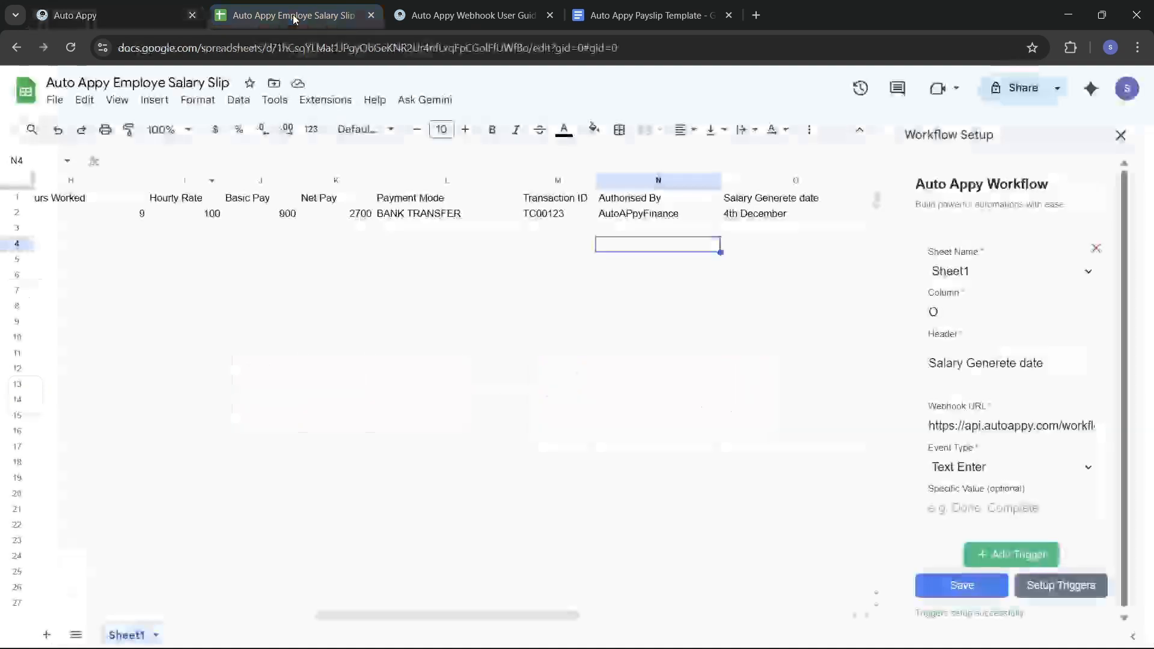
click(137, 9)
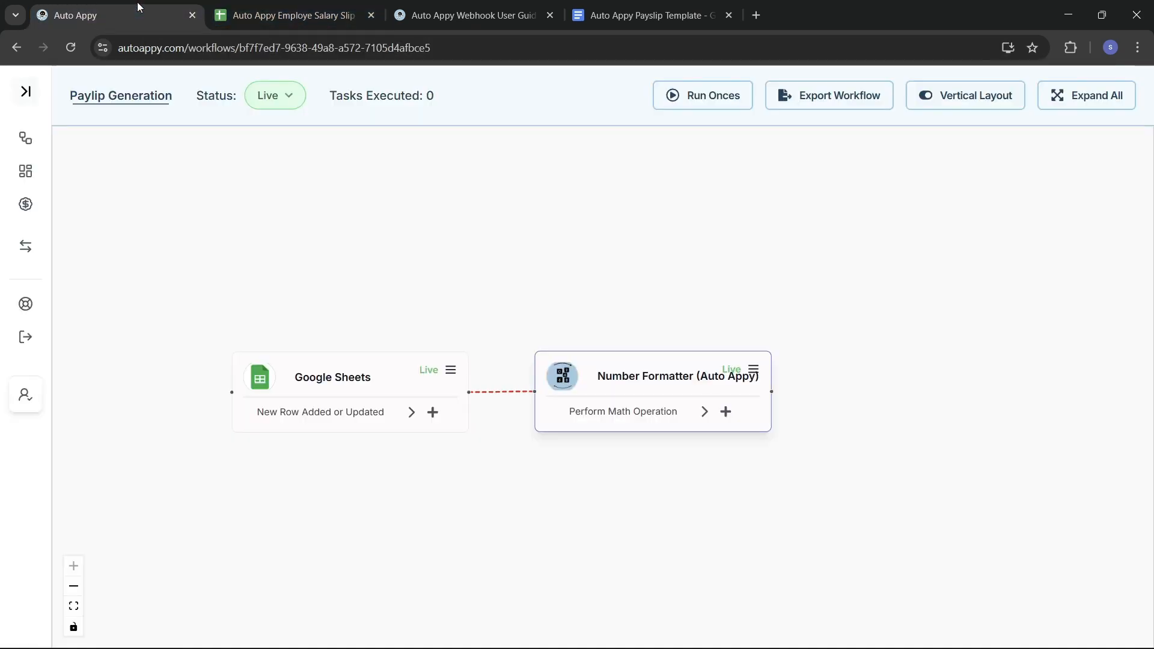
click(726, 413)
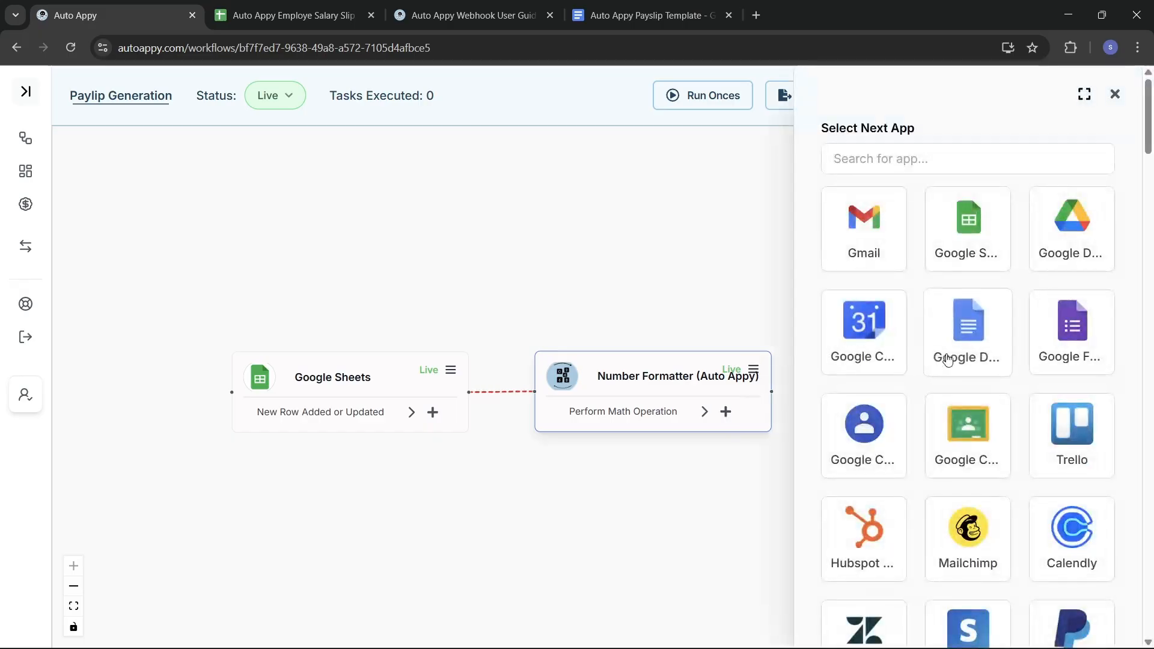
Step: Add a Google Docs 'Create Google Doc from Text' step after Number Formatter, using an existing connection
click(969, 336)
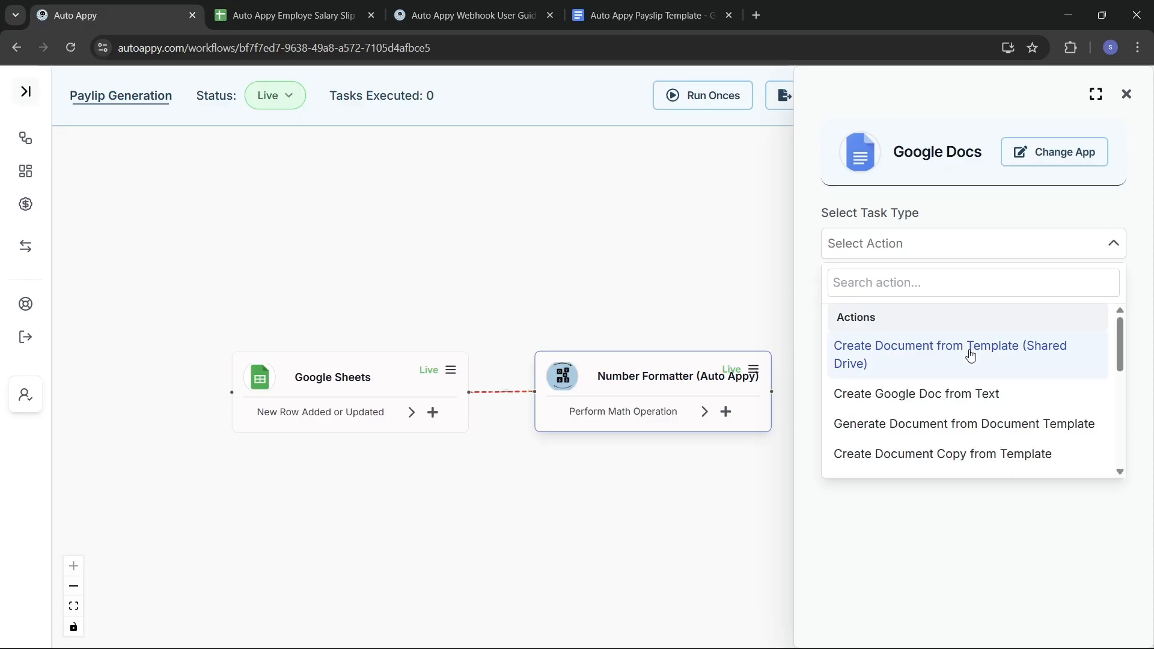
click(943, 398)
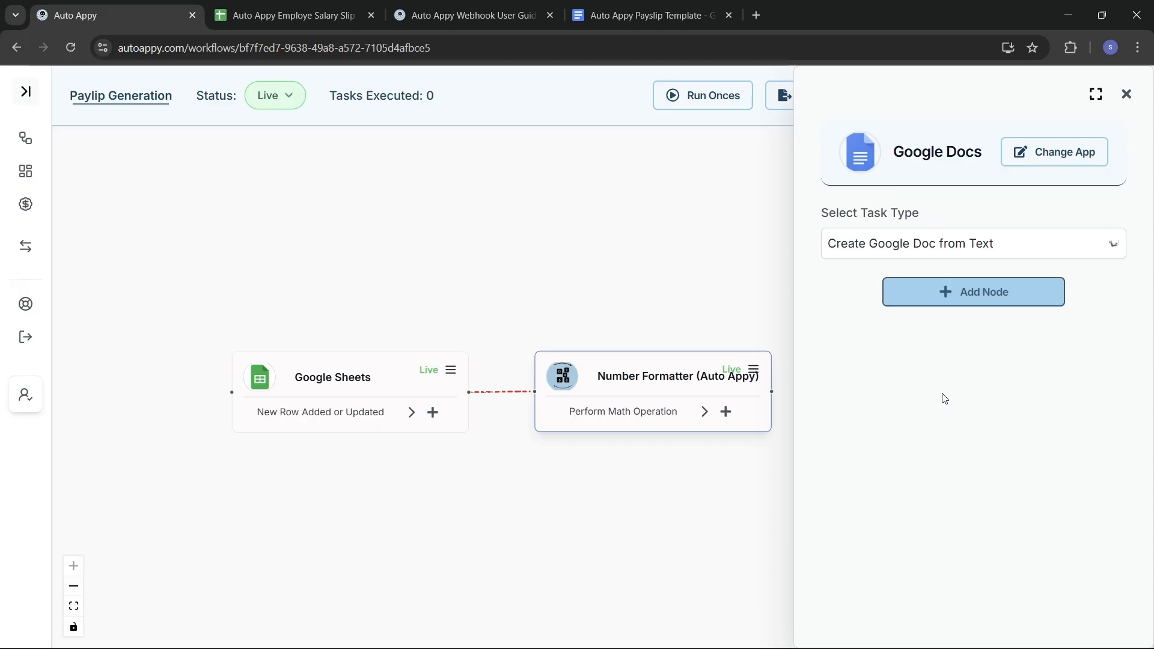
click(930, 296)
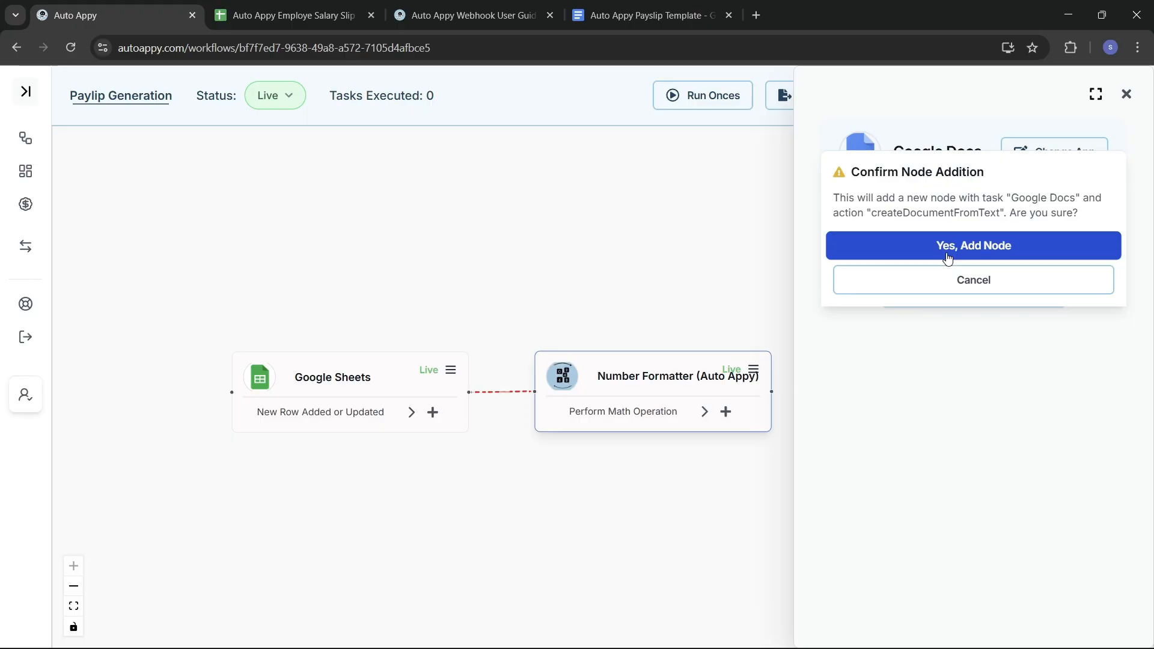
click(948, 256)
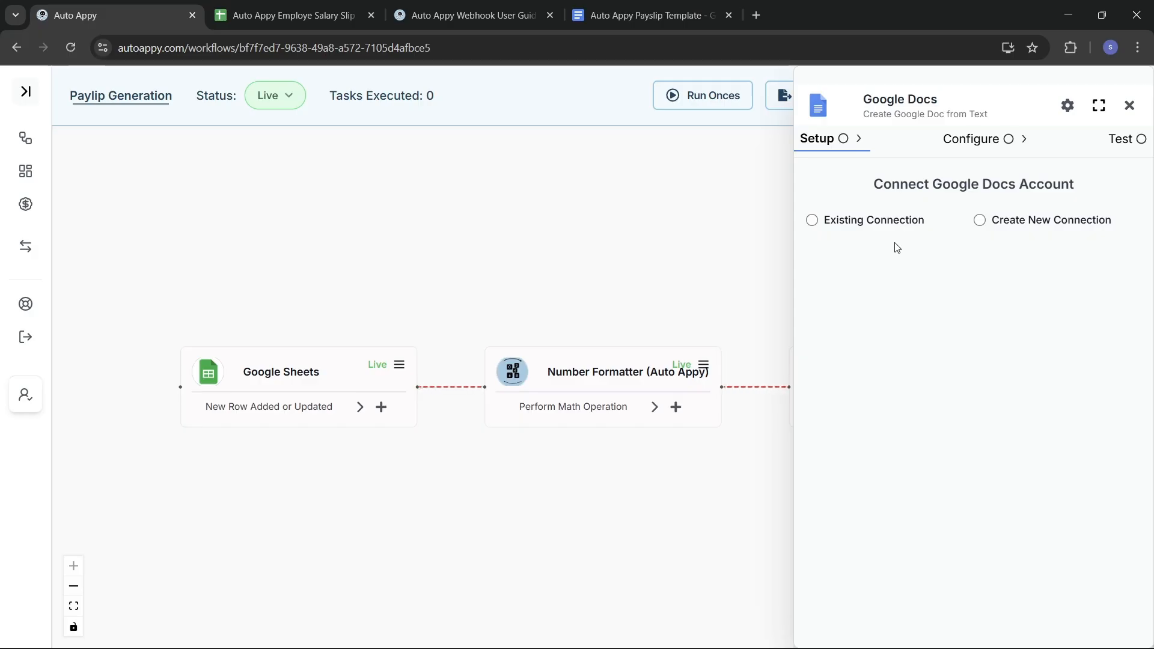
click(813, 220)
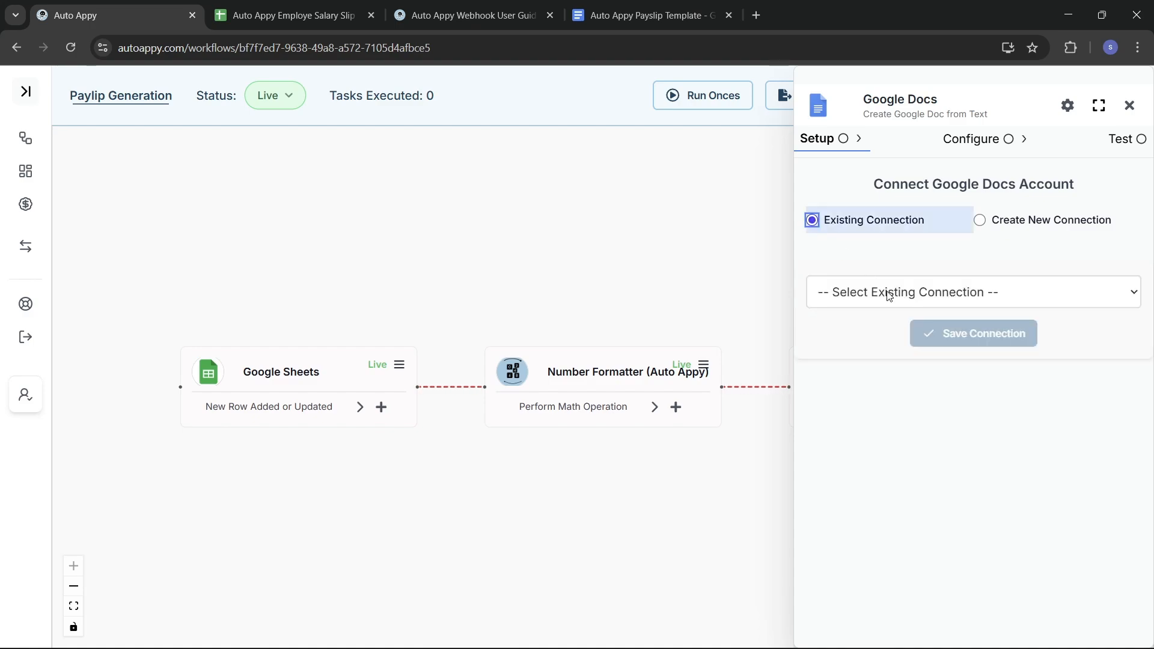
Step: Select the 'Google Docs #1' account for the Google Docs step and save the connection
click(889, 295)
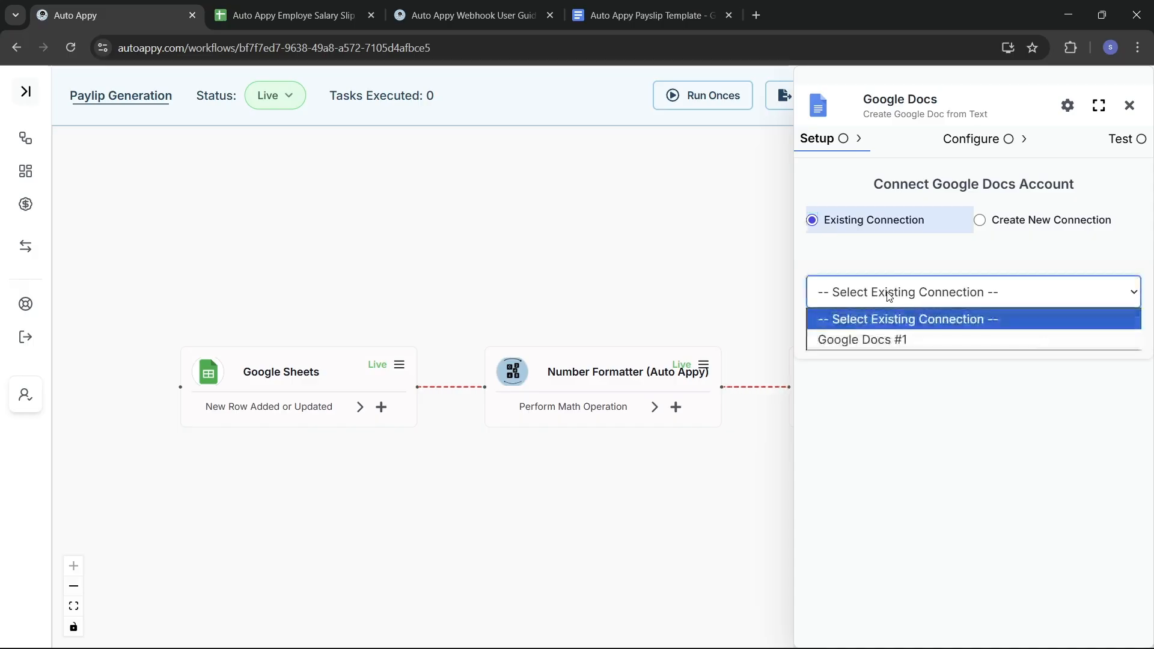
click(878, 341)
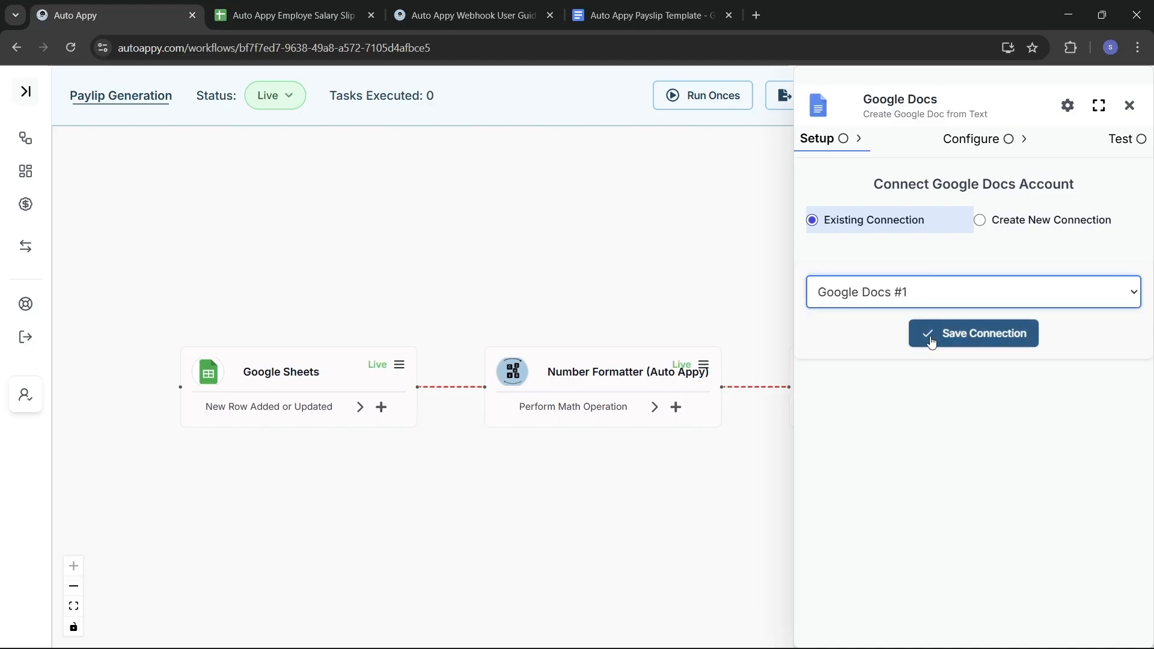
click(975, 340)
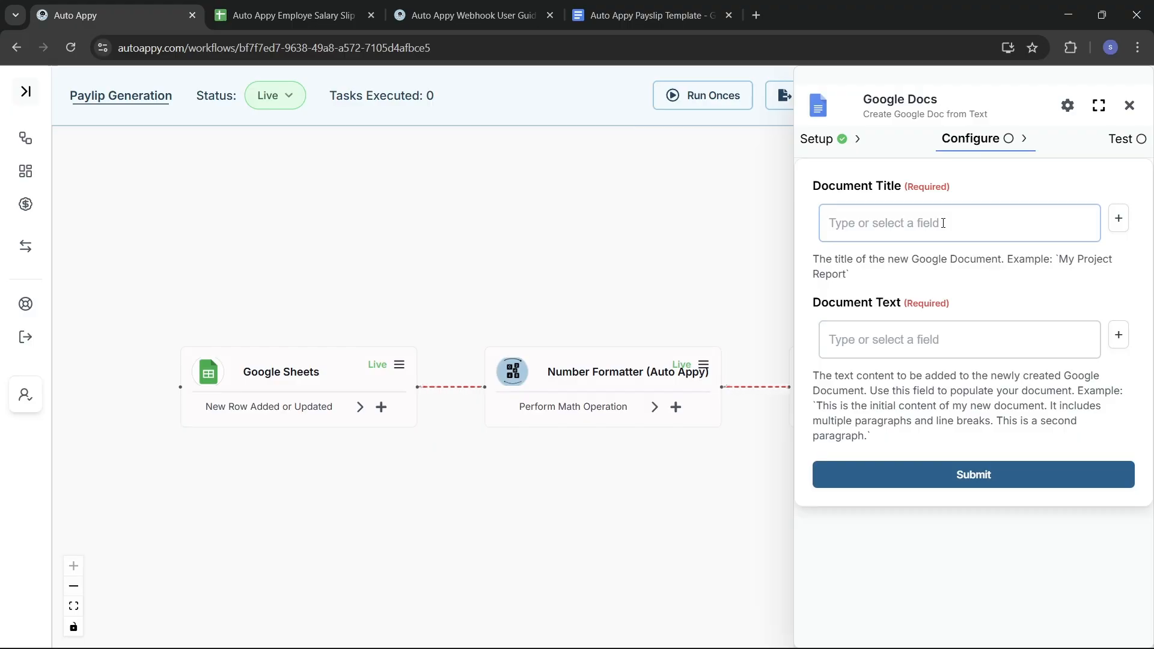
Step: Enter 'Payslip Template Design' as the Google Docs step's Document Title
click(907, 220)
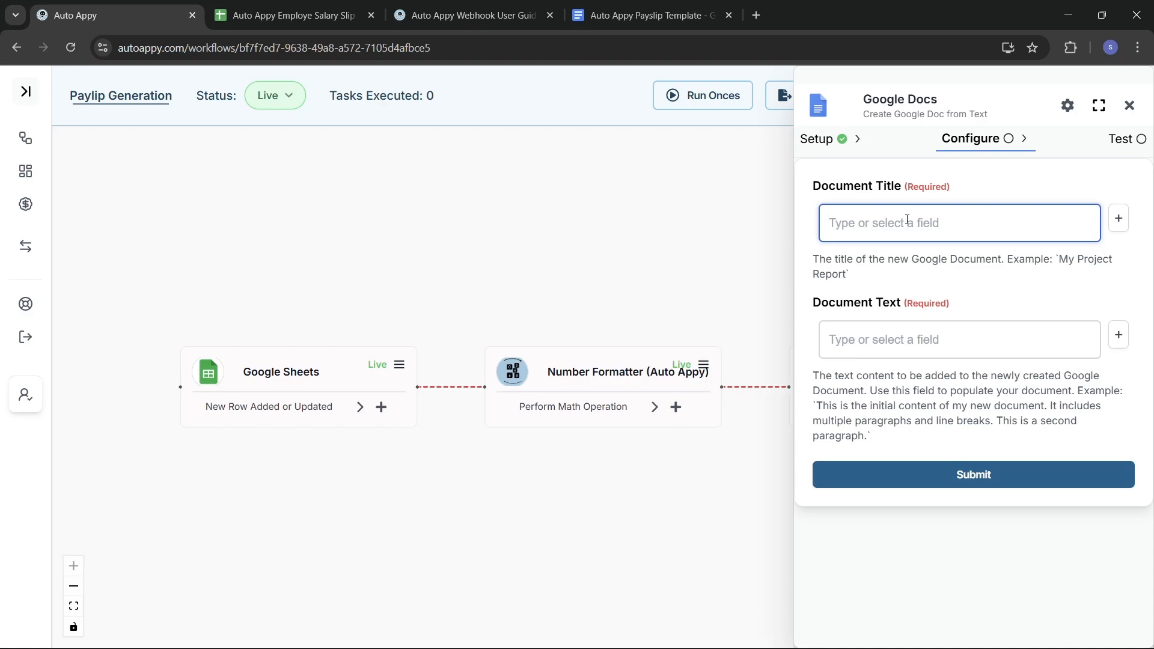
text(Pa)
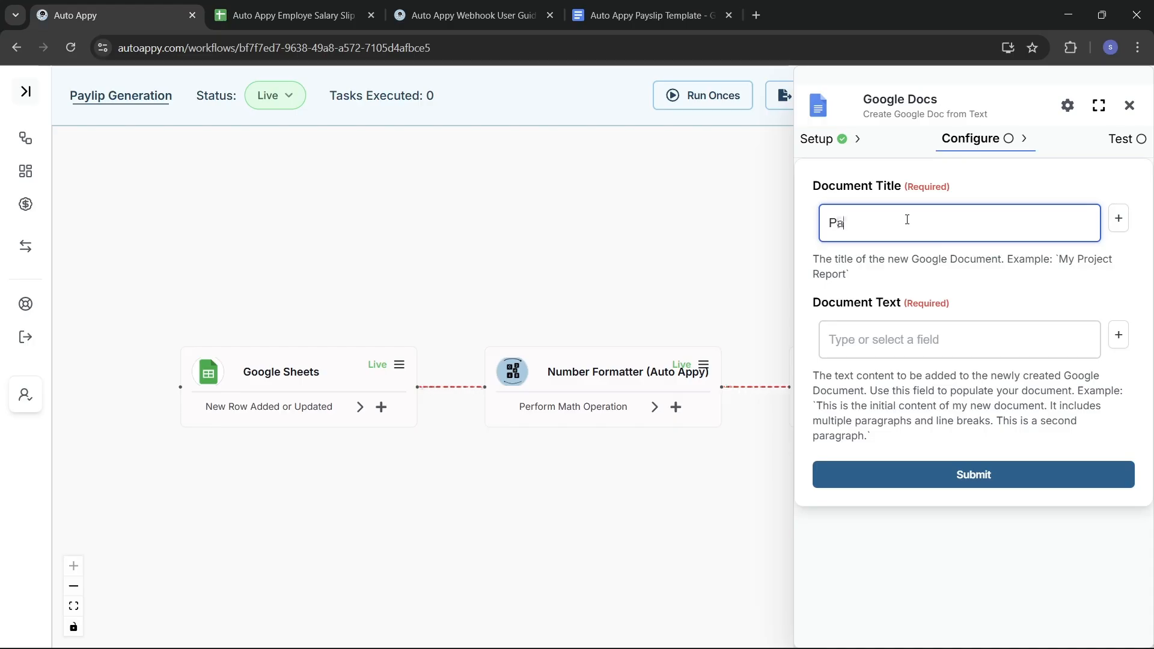
text(yslip T)
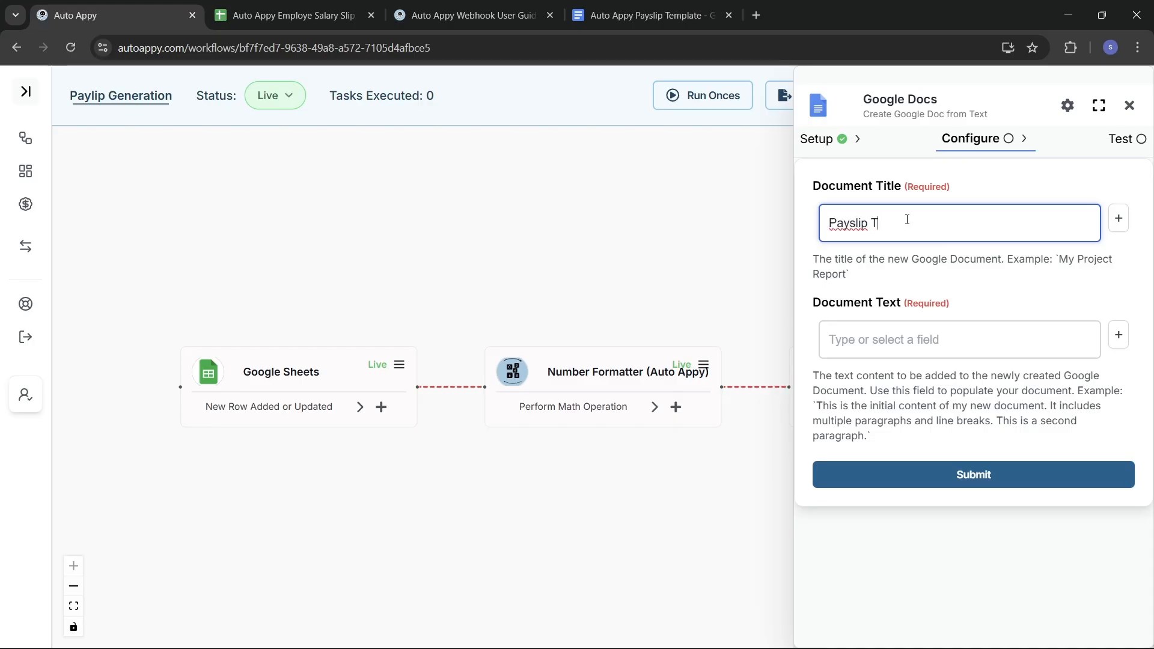
text(emplate Design)
click(921, 348)
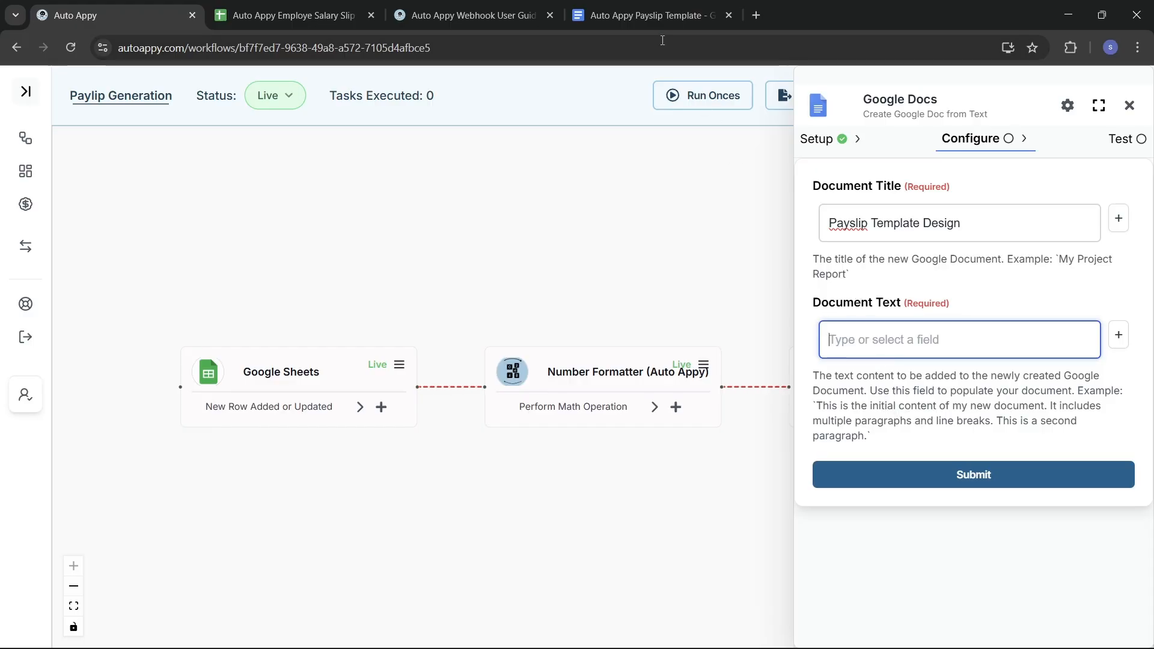
click(629, 17)
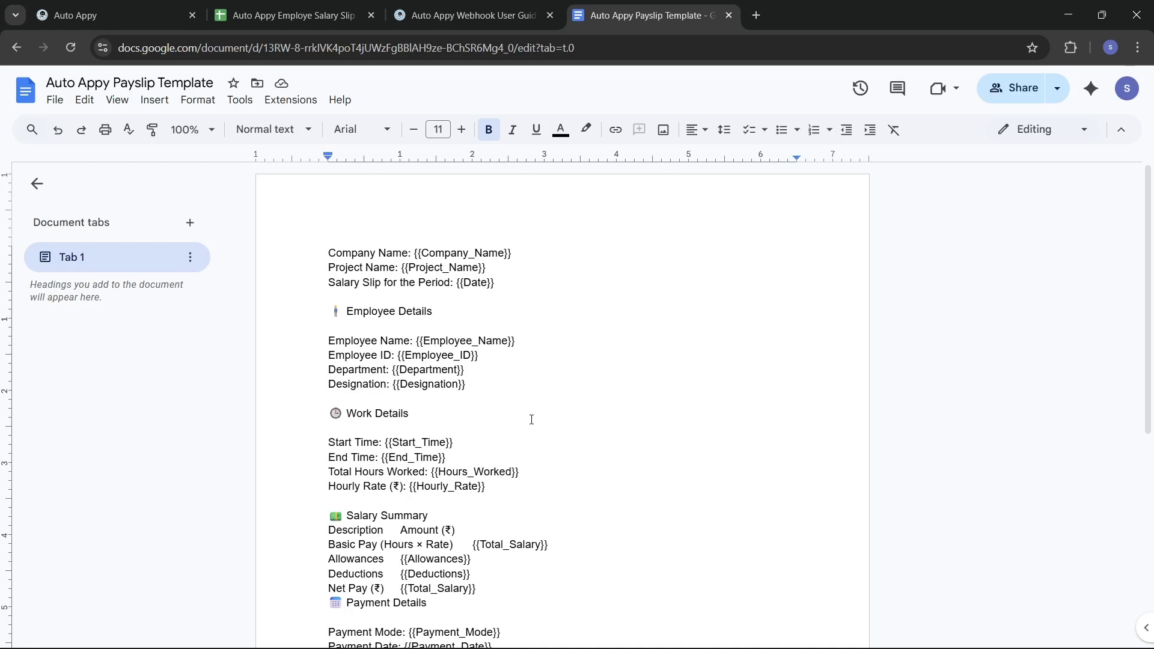
scroll(531, 419, down, 3)
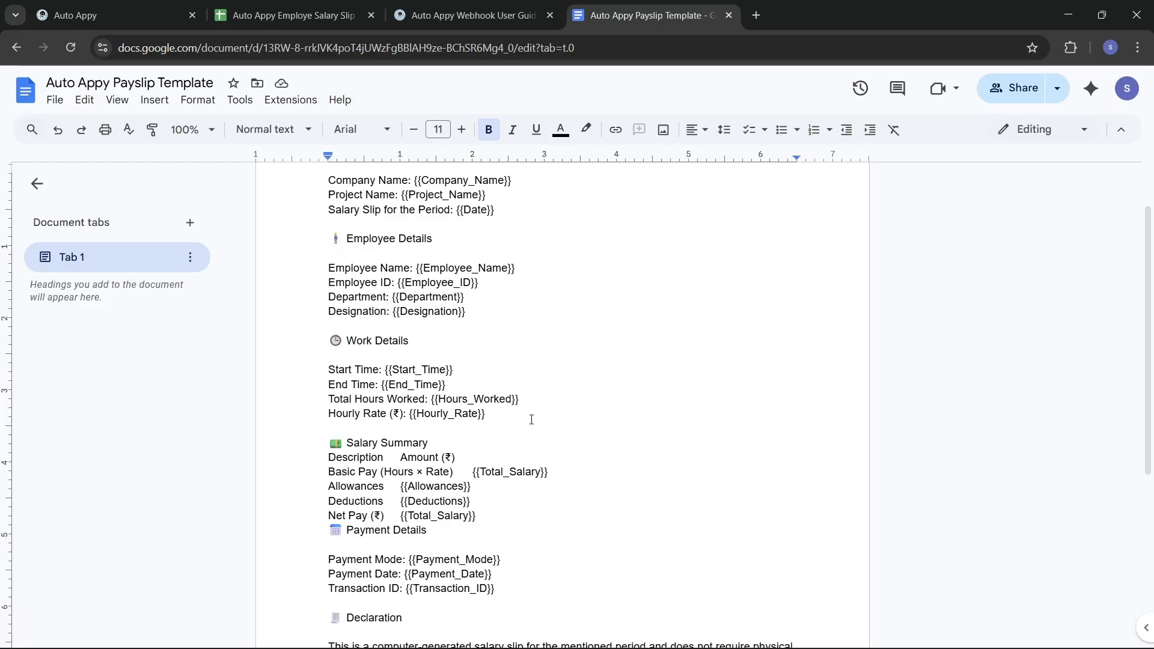
scroll(532, 419, down, 5)
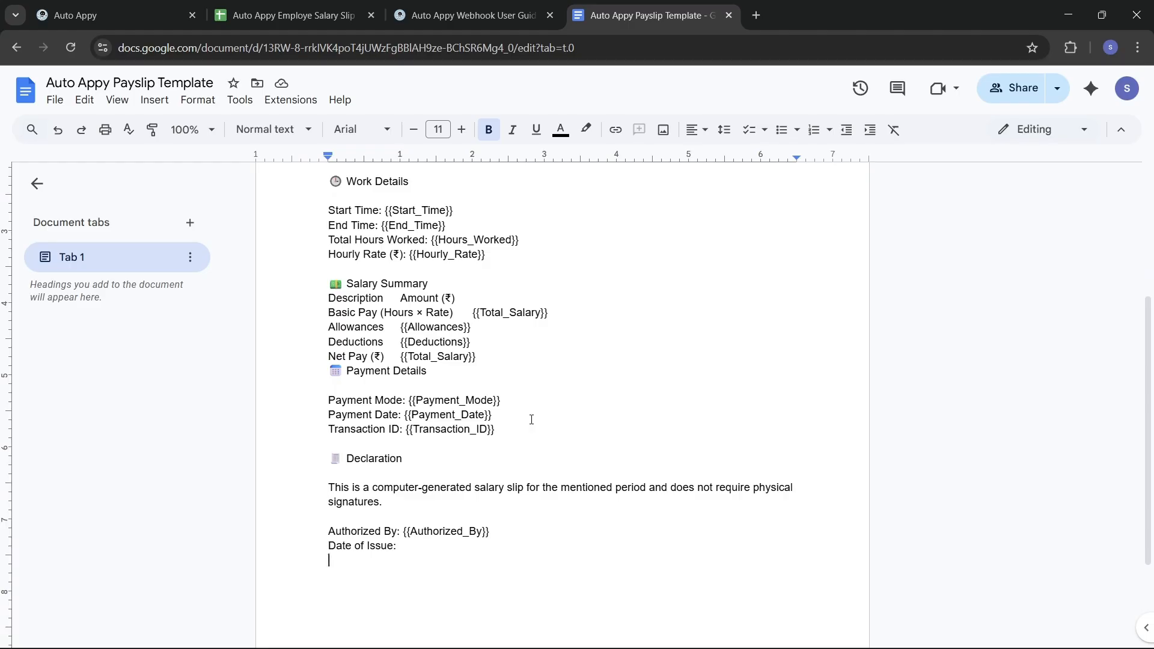
scroll(531, 418, up, 4)
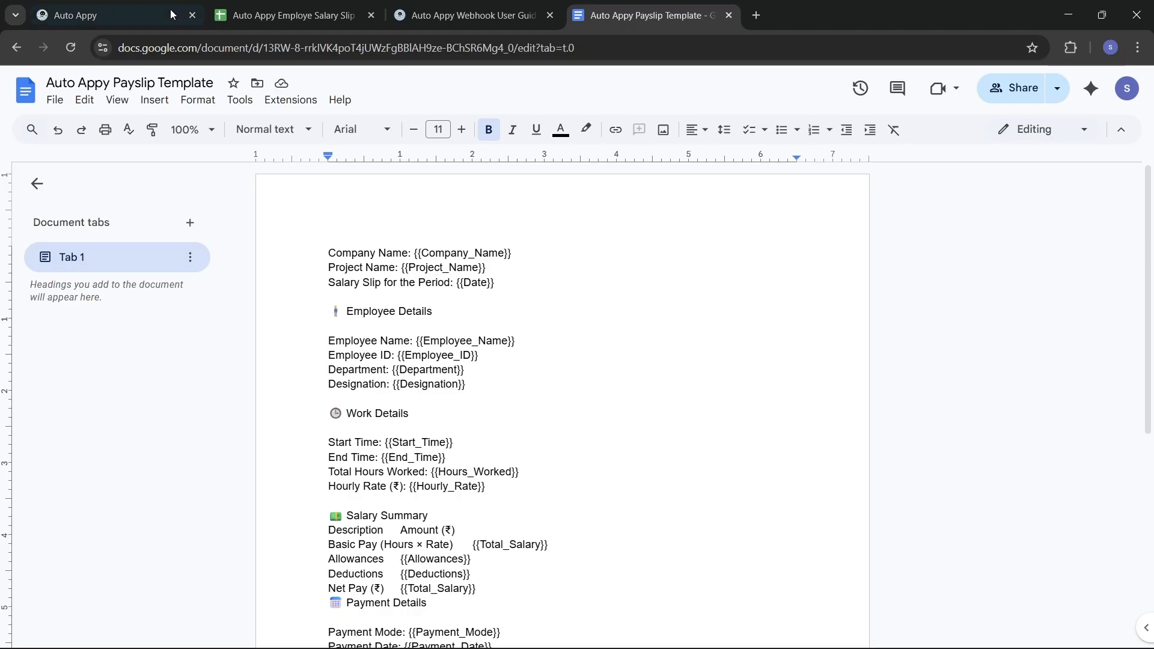
click(134, 7)
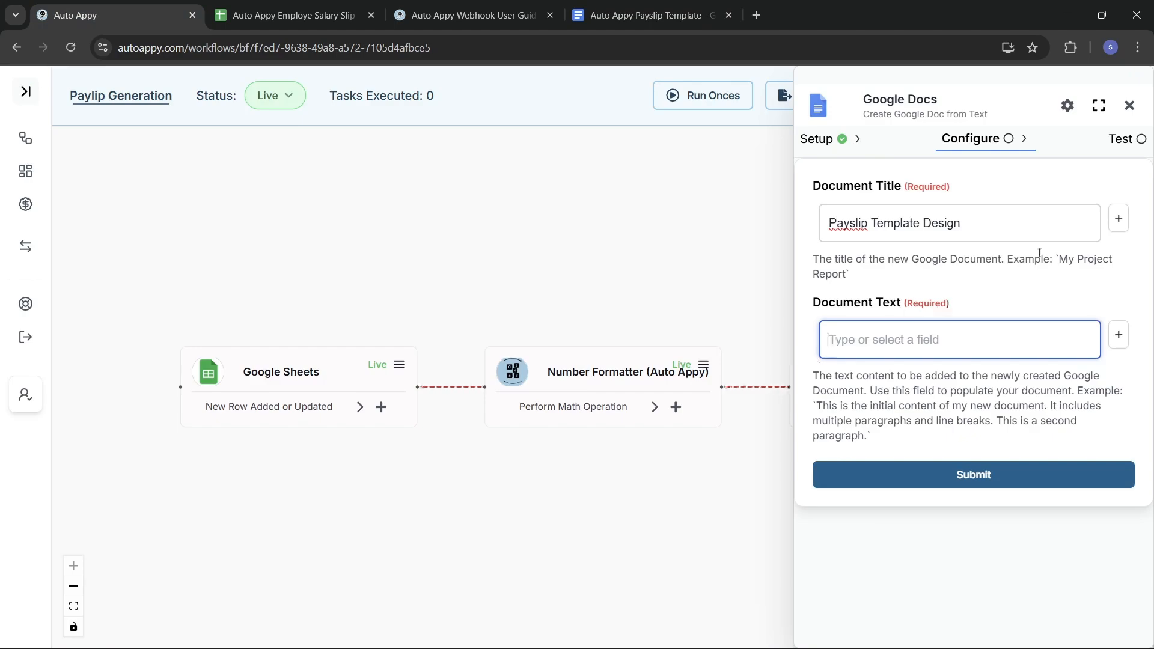
Step: Insert the Google Sheets RowData.Company_Name field (Auto Appy Pvt Ltd) into Document Text and copy it
click(1118, 335)
click(868, 361)
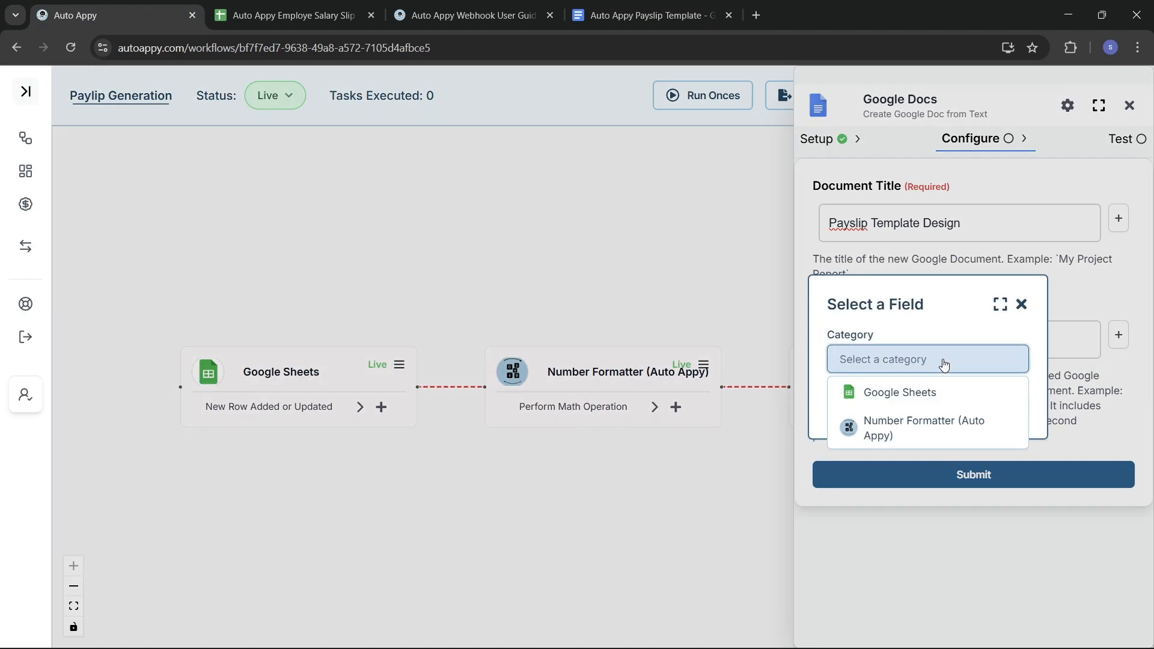
click(897, 397)
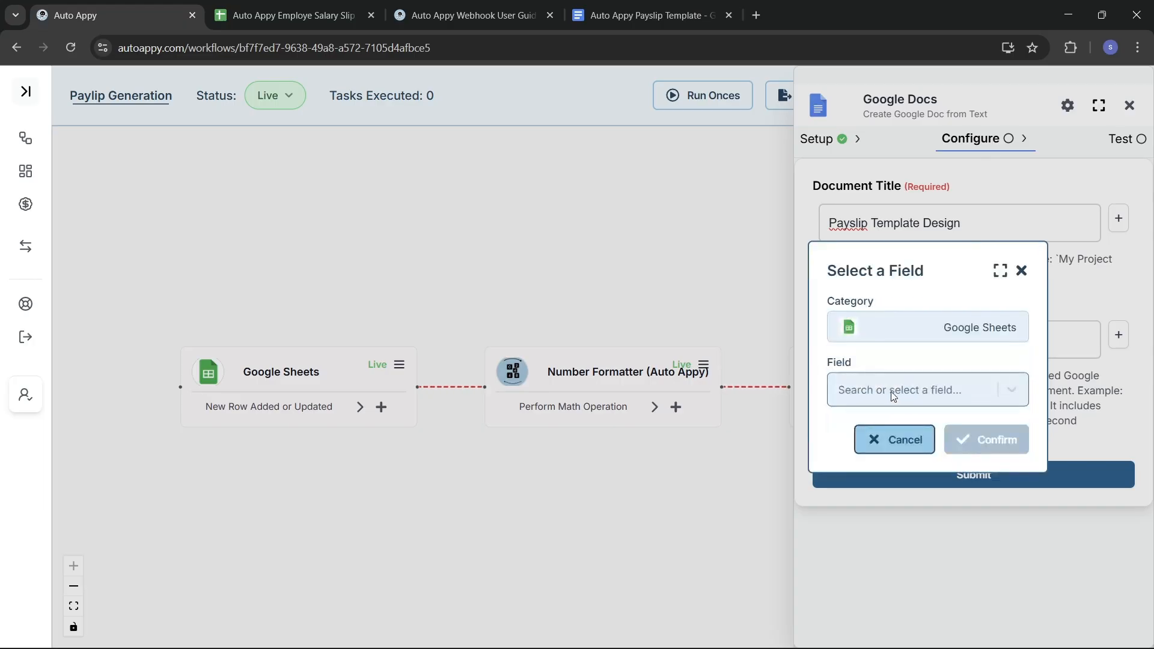
click(893, 396)
text(auto)
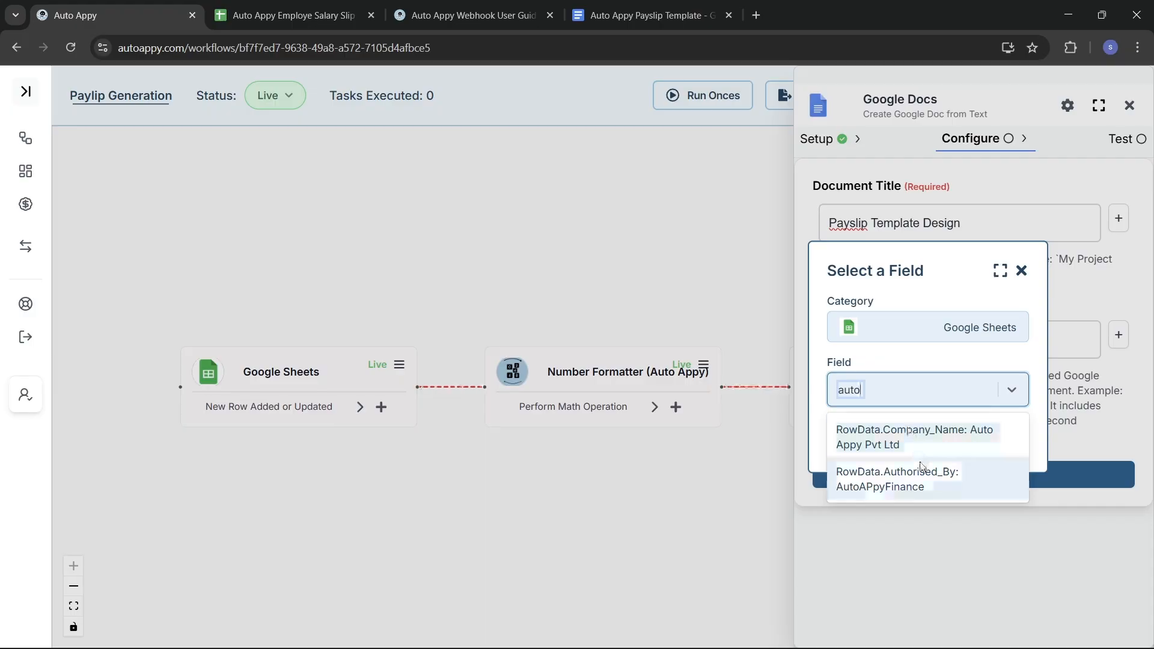
click(907, 443)
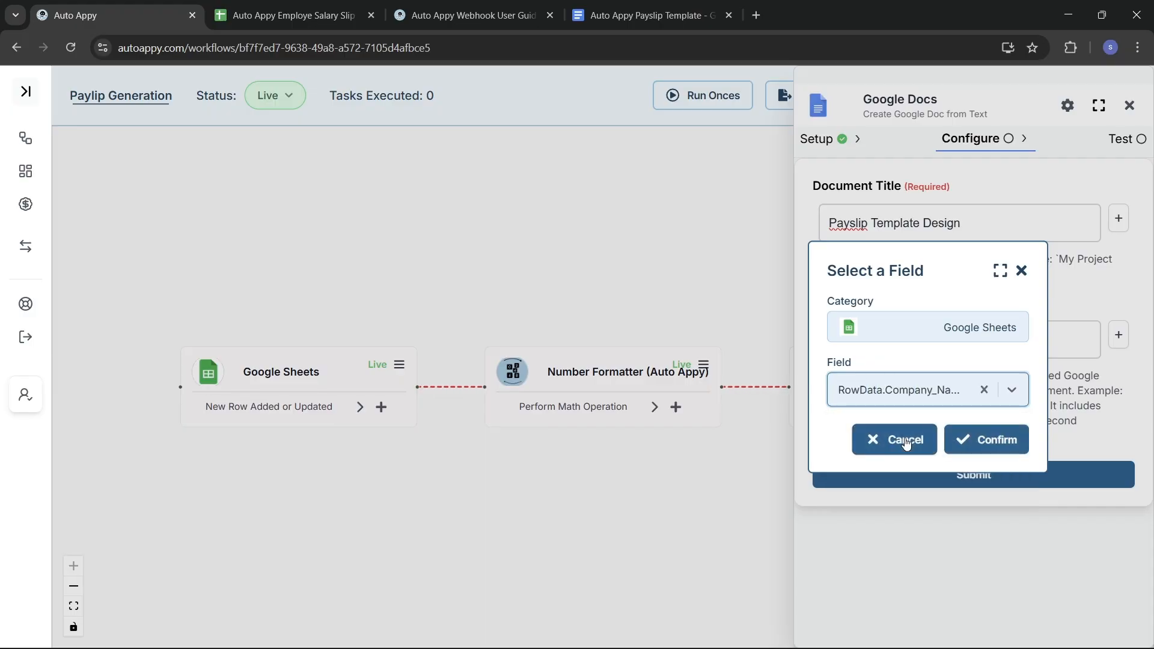
click(962, 439)
click(1017, 334)
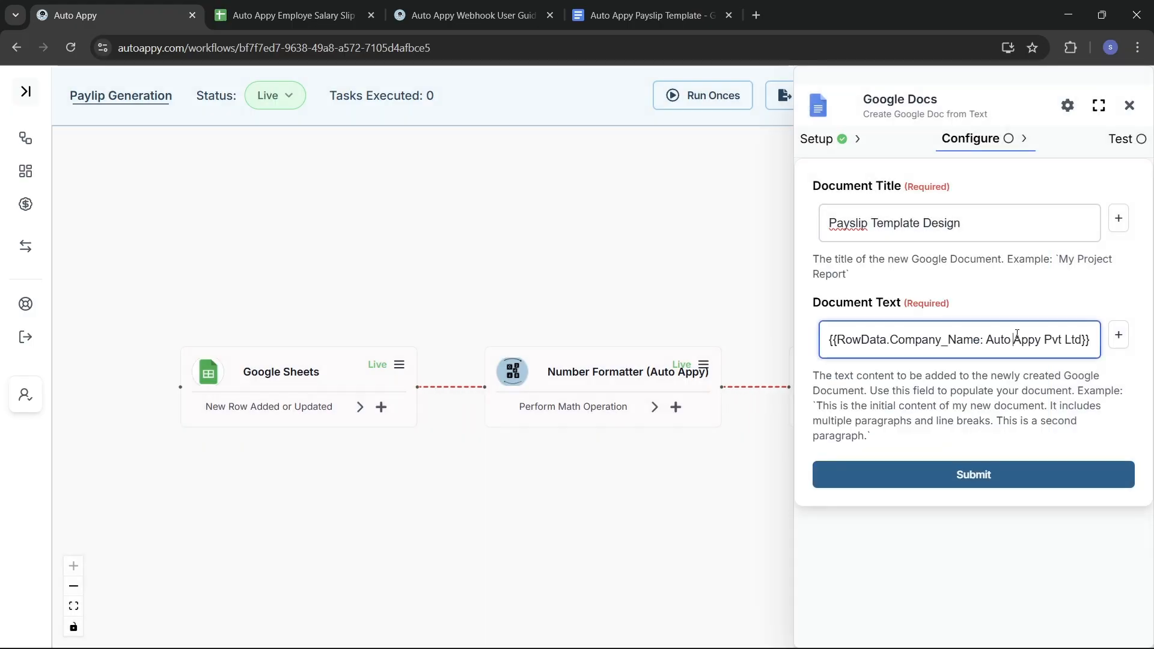
key(ctrl+a)
key(ctrl+c)
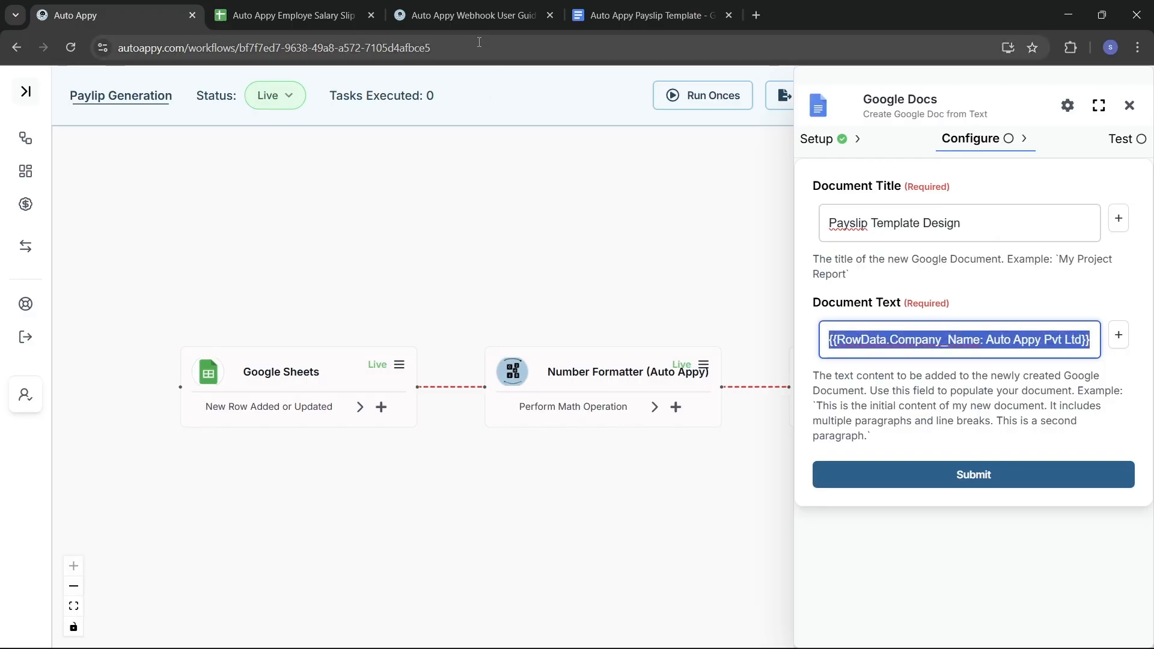
click(627, 13)
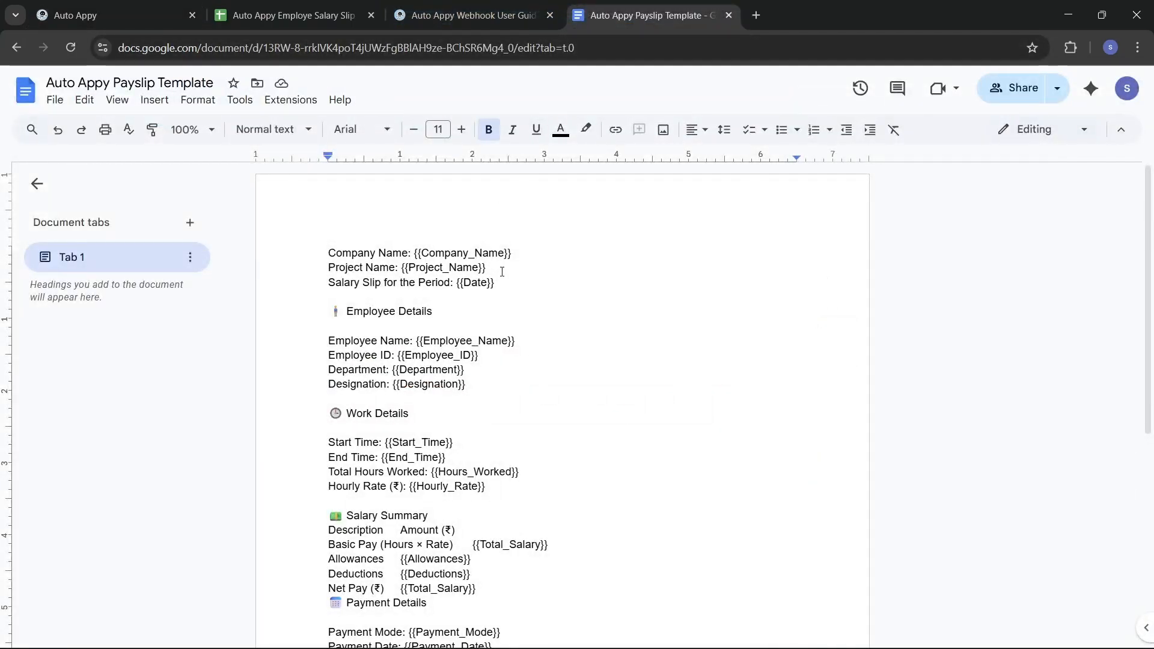
Step: Paste the Company_Name field reference over the template's {{Company_Name}} placeholder
drag(521, 254, 415, 248)
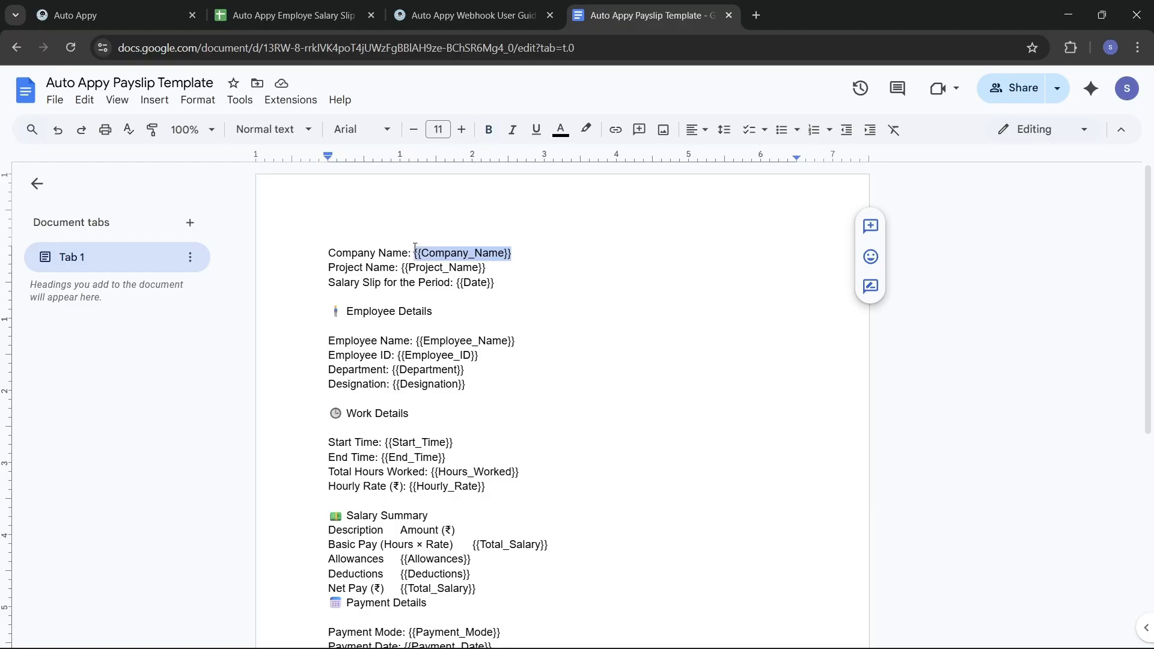
key(ctrl+v)
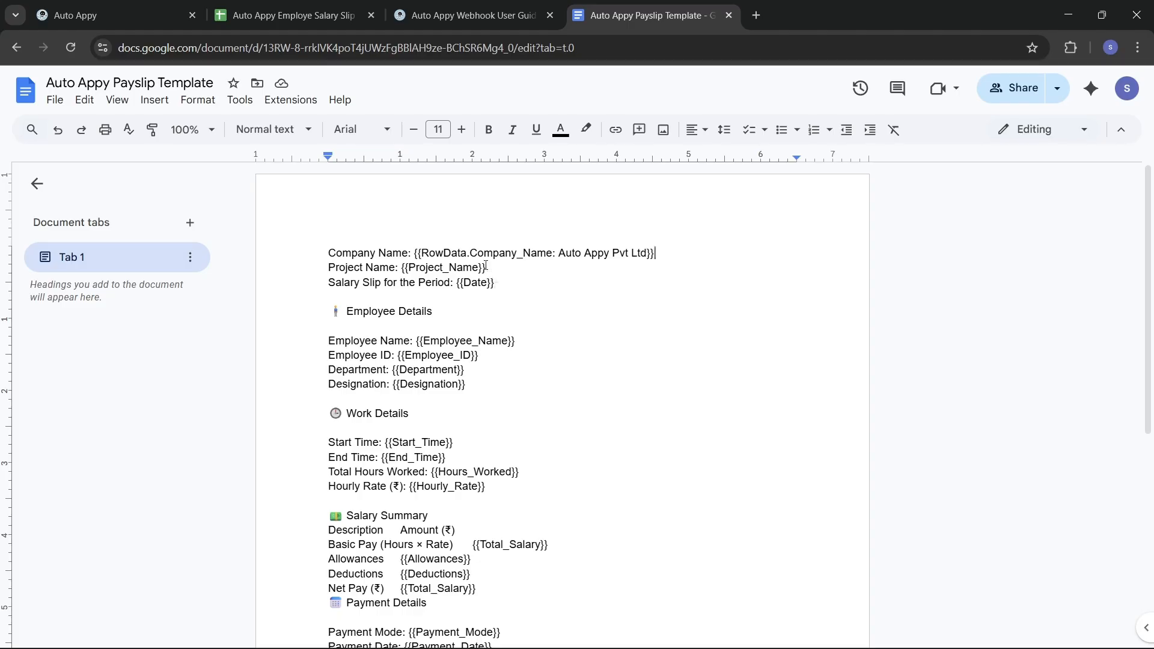
drag(487, 266, 405, 265)
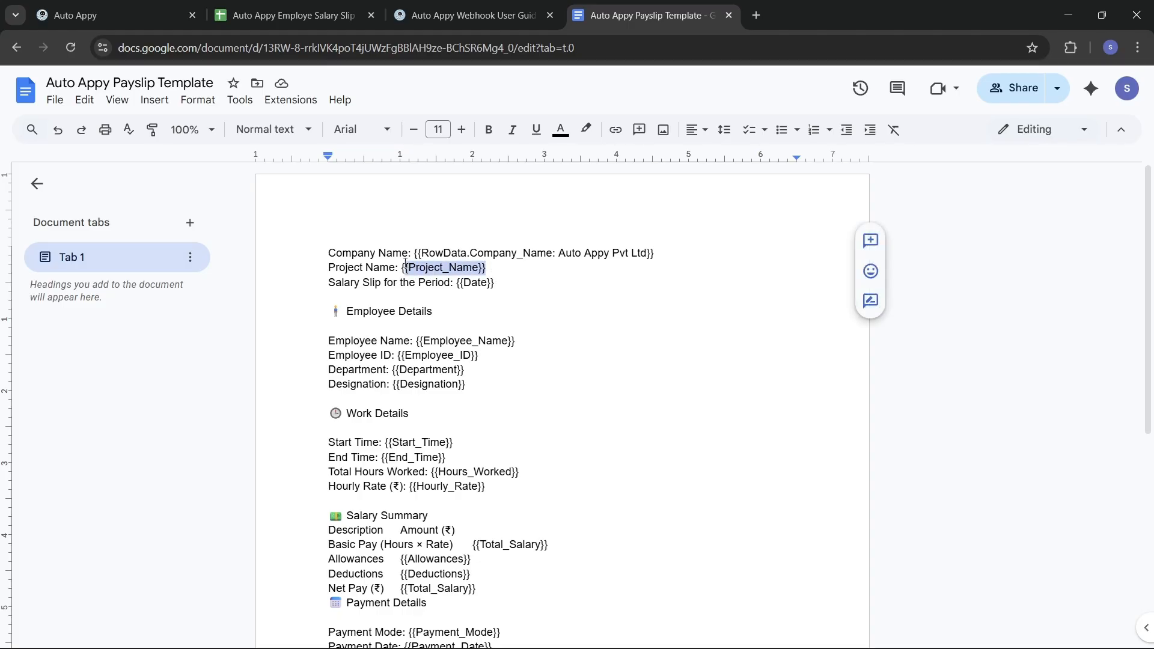
click(156, 16)
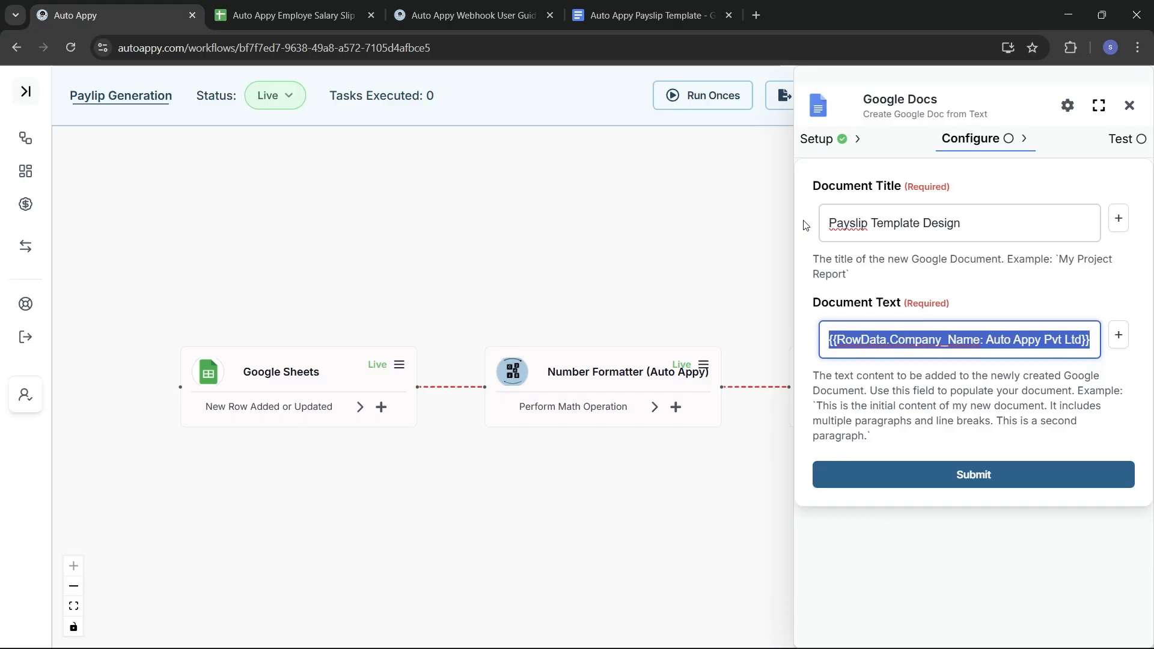
Step: Replace Document Text with the RowData.Project_Name field (Emailing Agent) and copy its token
key(BackSpace)
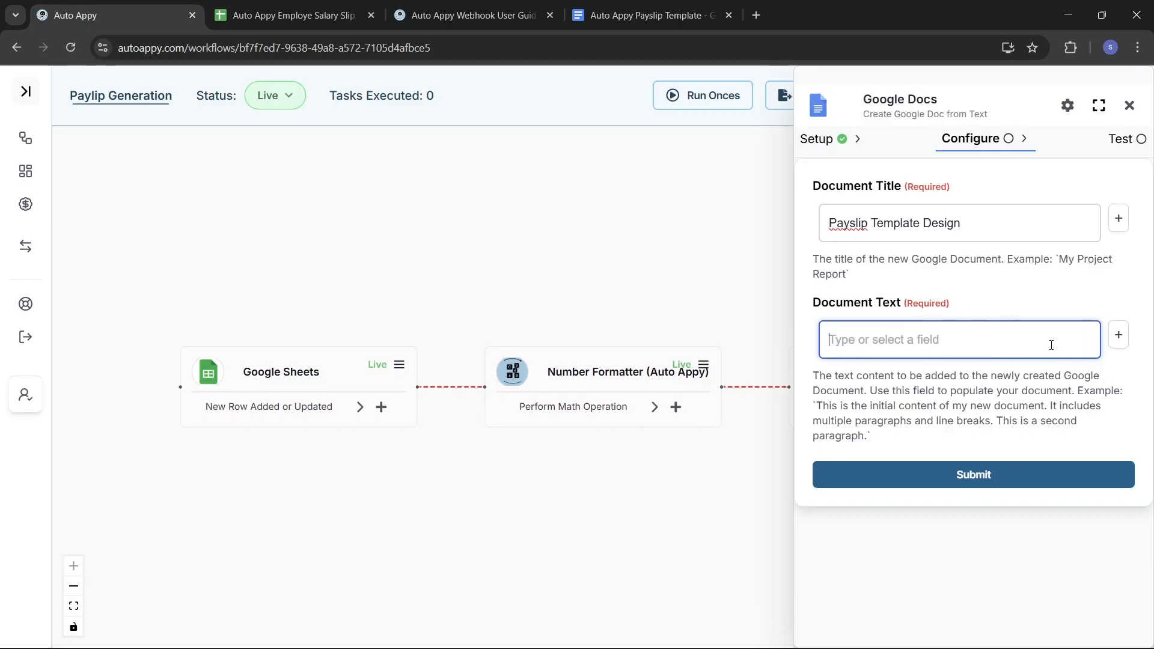
click(1119, 336)
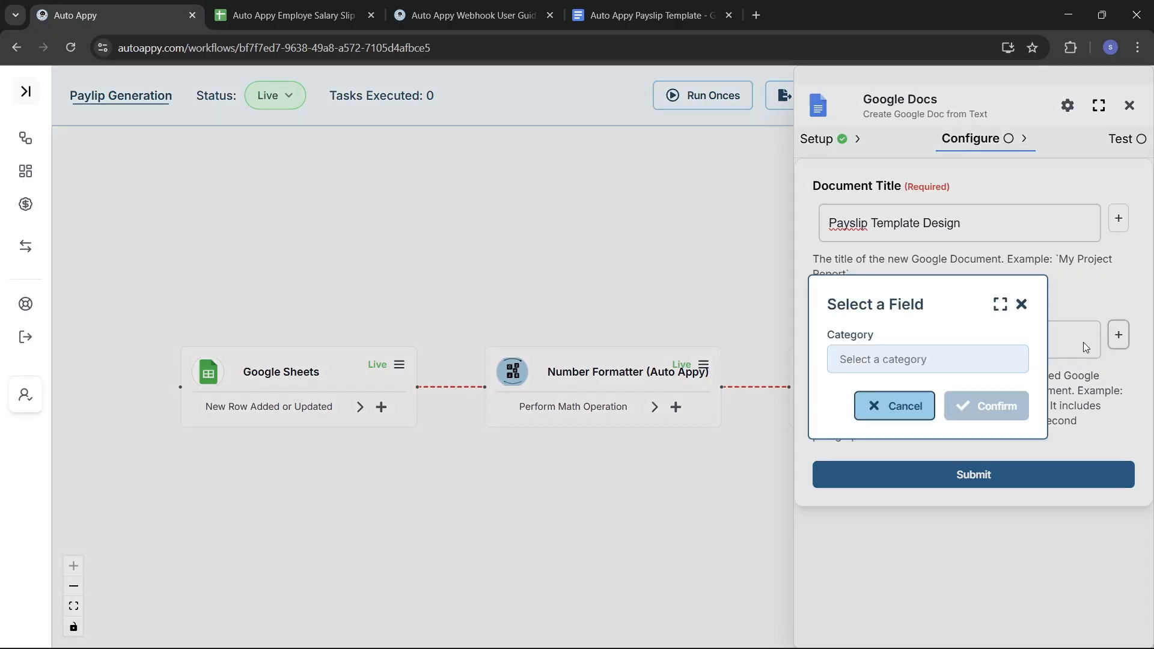
click(959, 355)
click(868, 392)
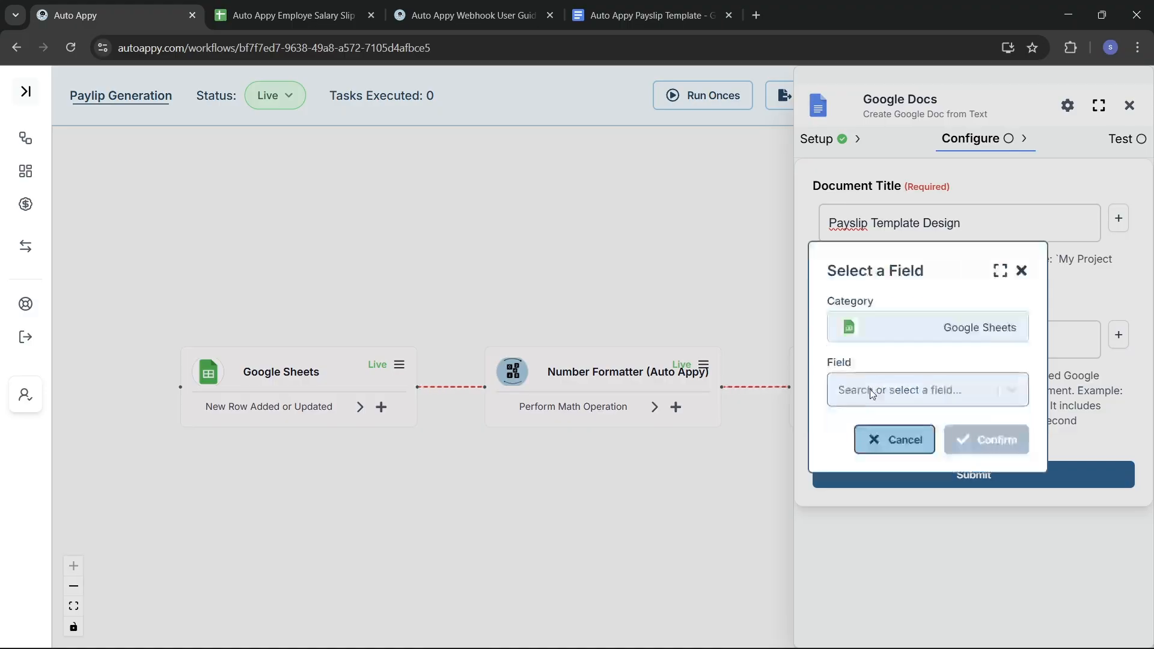
click(884, 391)
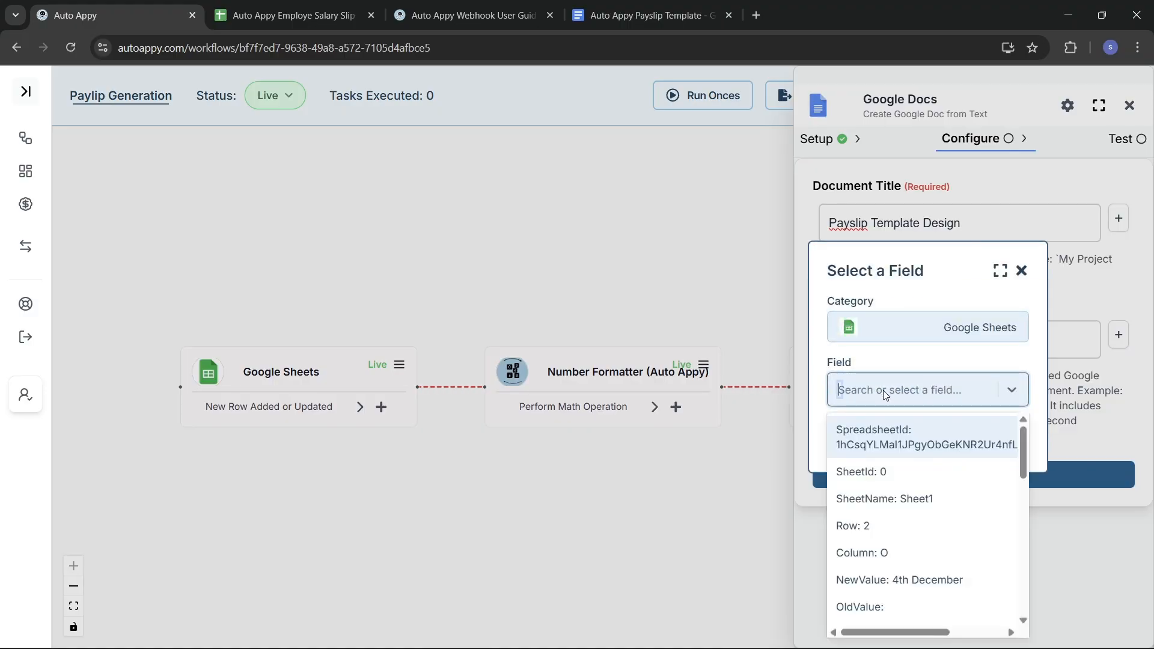
text(email)
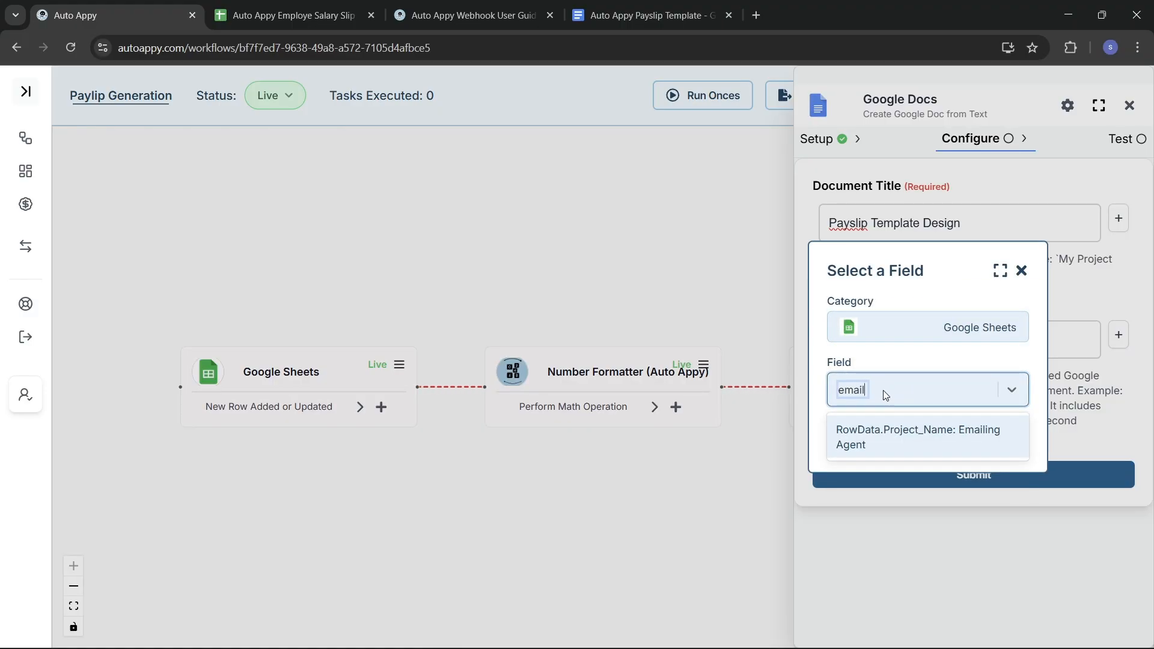
click(904, 431)
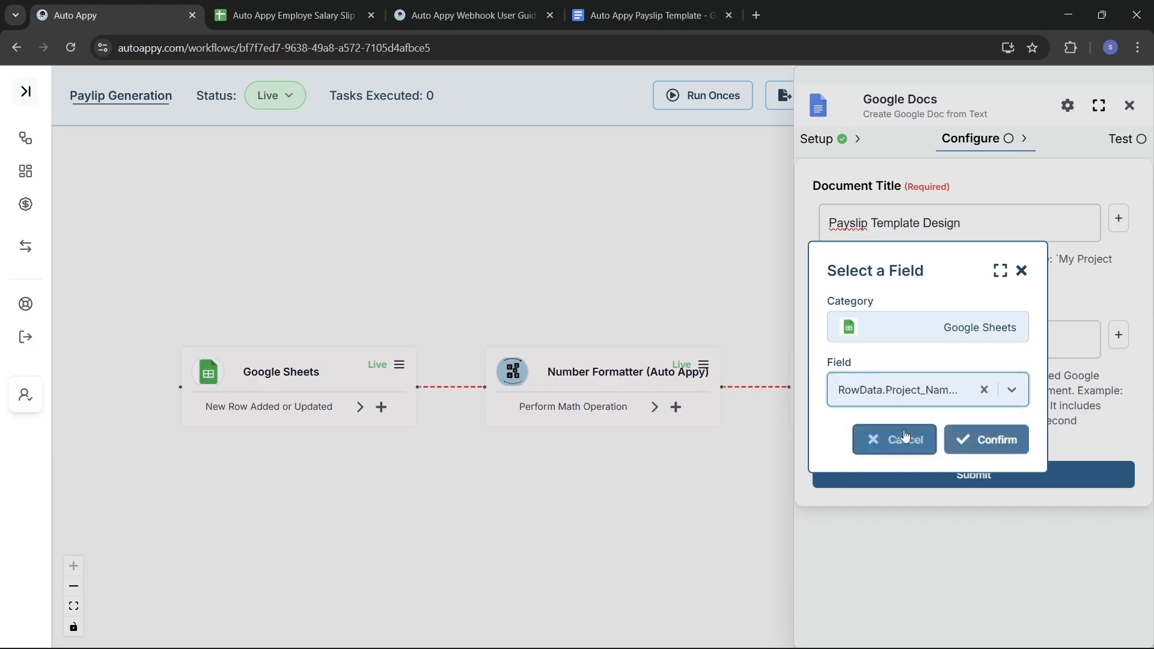
click(959, 440)
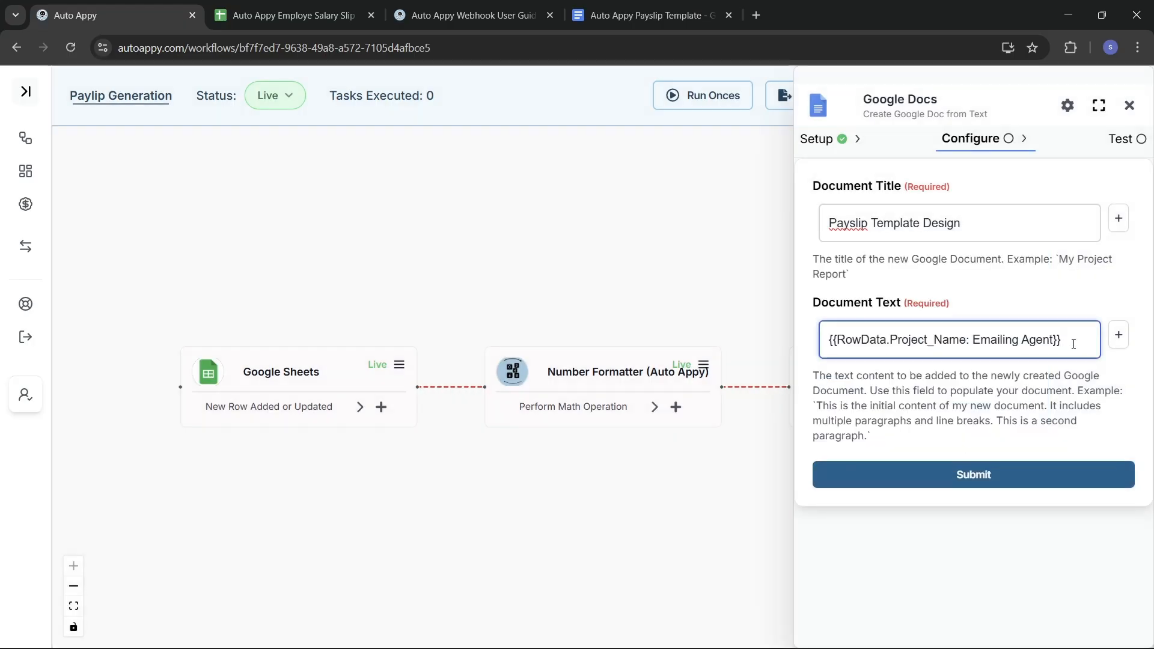
key(ctrl+a)
key(ctrl+c)
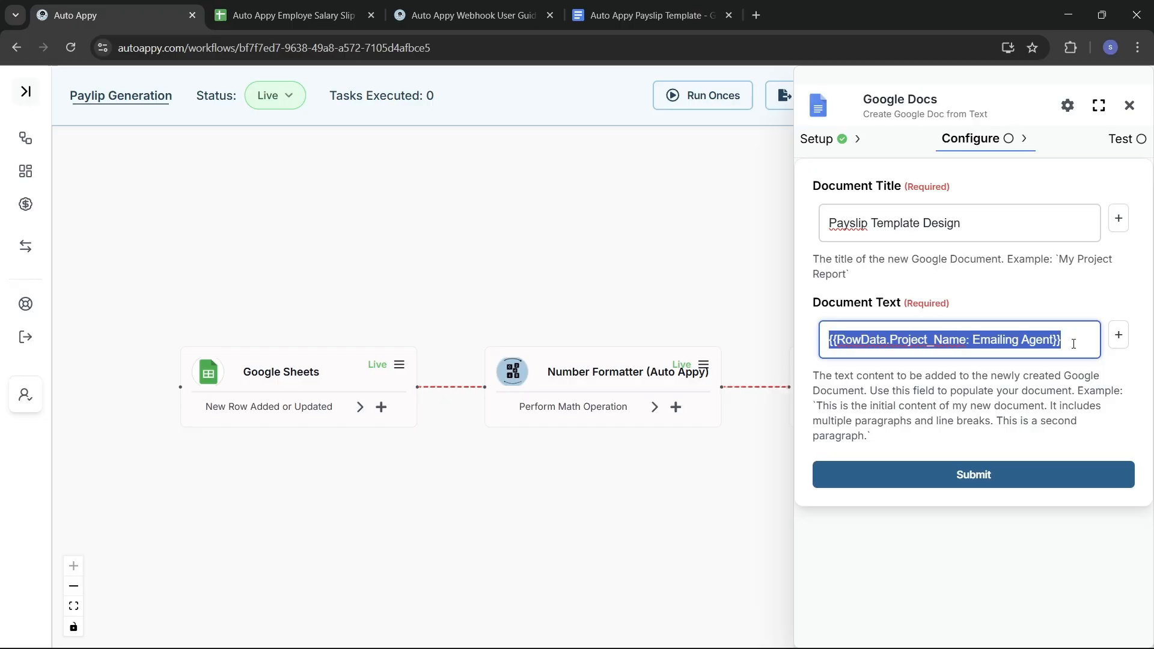
click(645, 6)
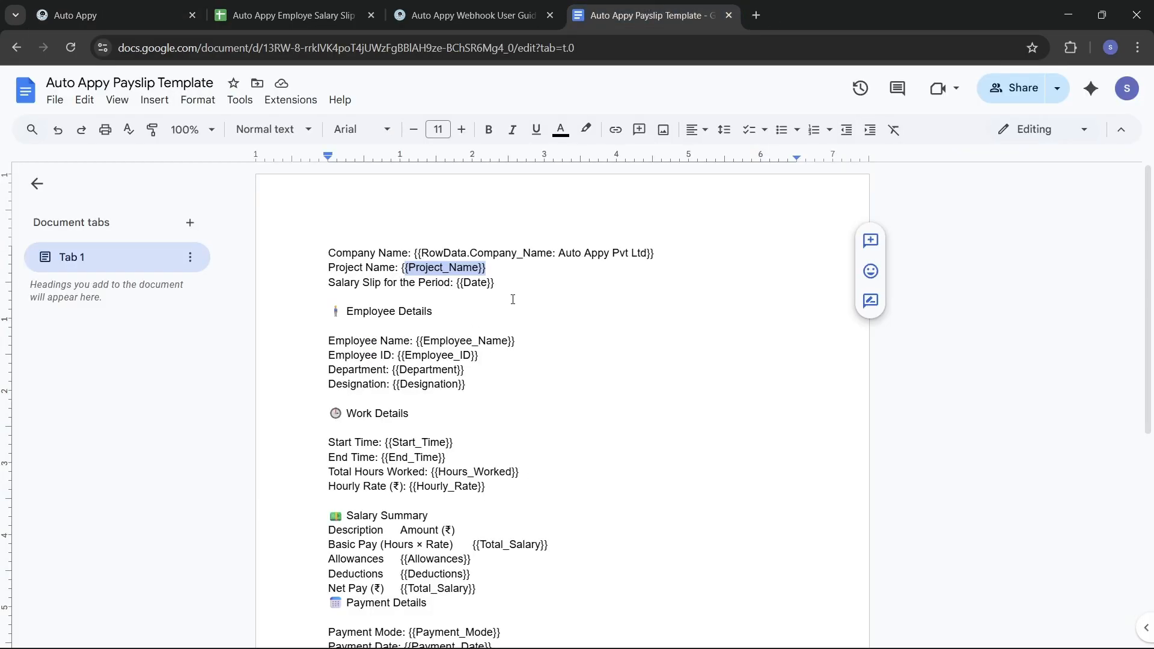
Step: Paste the Project_Name token over its placeholder and delete the {{Date}} placeholder
key(ctrl+v)
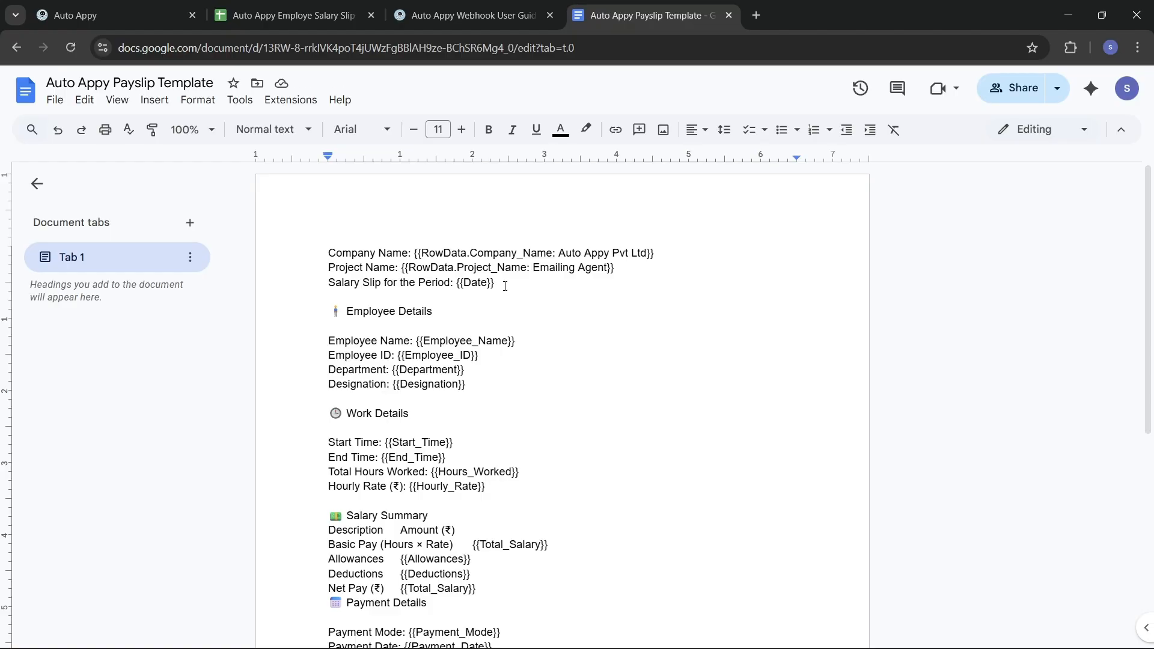
drag(502, 284, 459, 283)
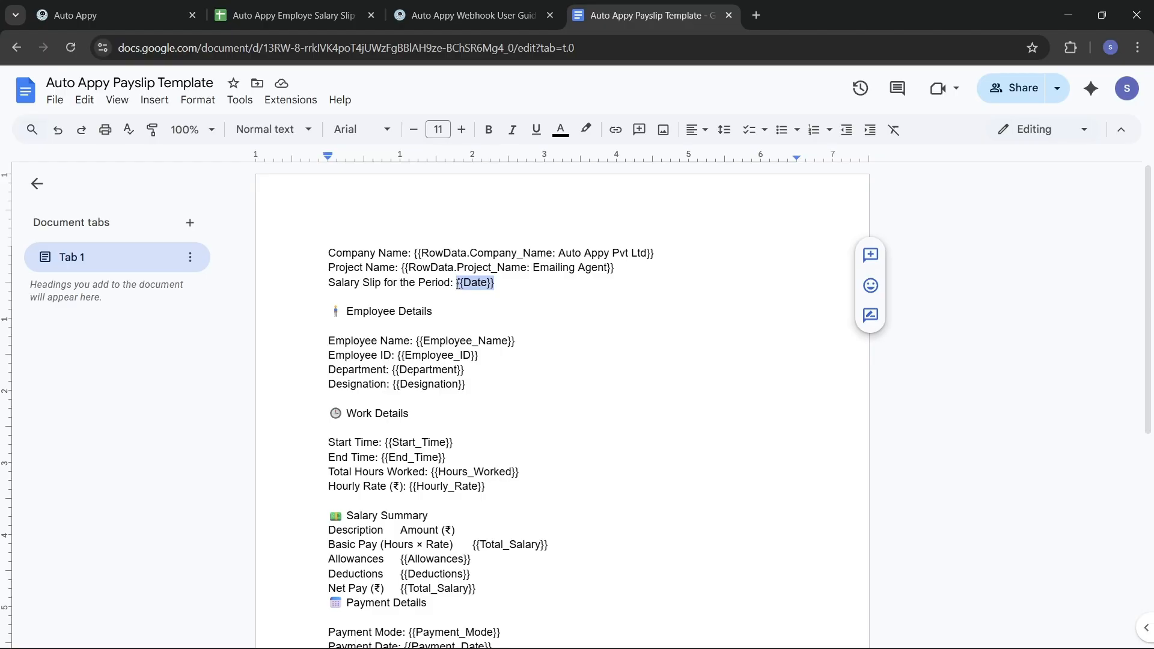
key(BackSpace)
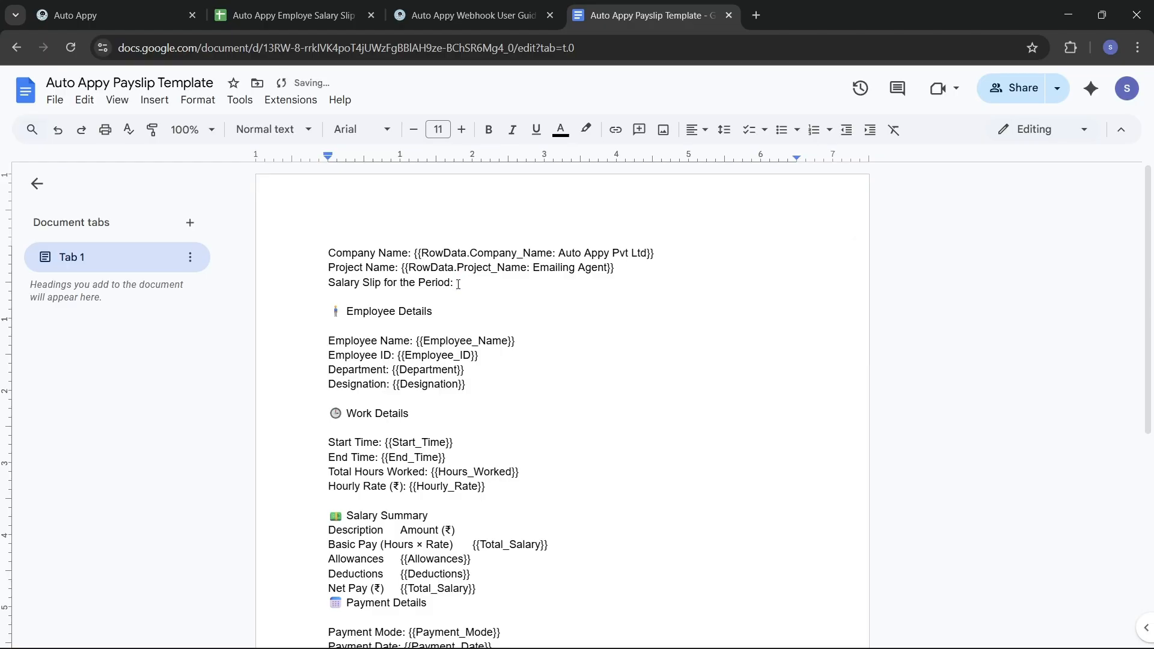
click(137, 7)
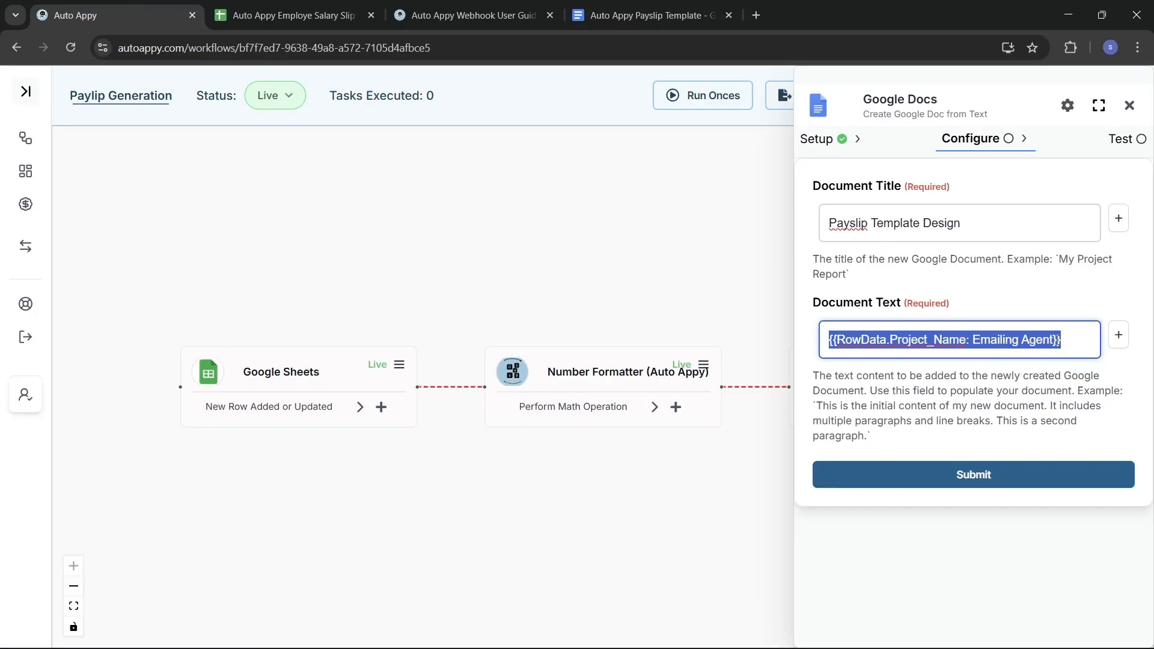
Step: Swap Document Text to the Salary_Slip_For_The_Period field (1st Nov - 1st Dec) and copy its token
key(BackSpace)
click(1118, 335)
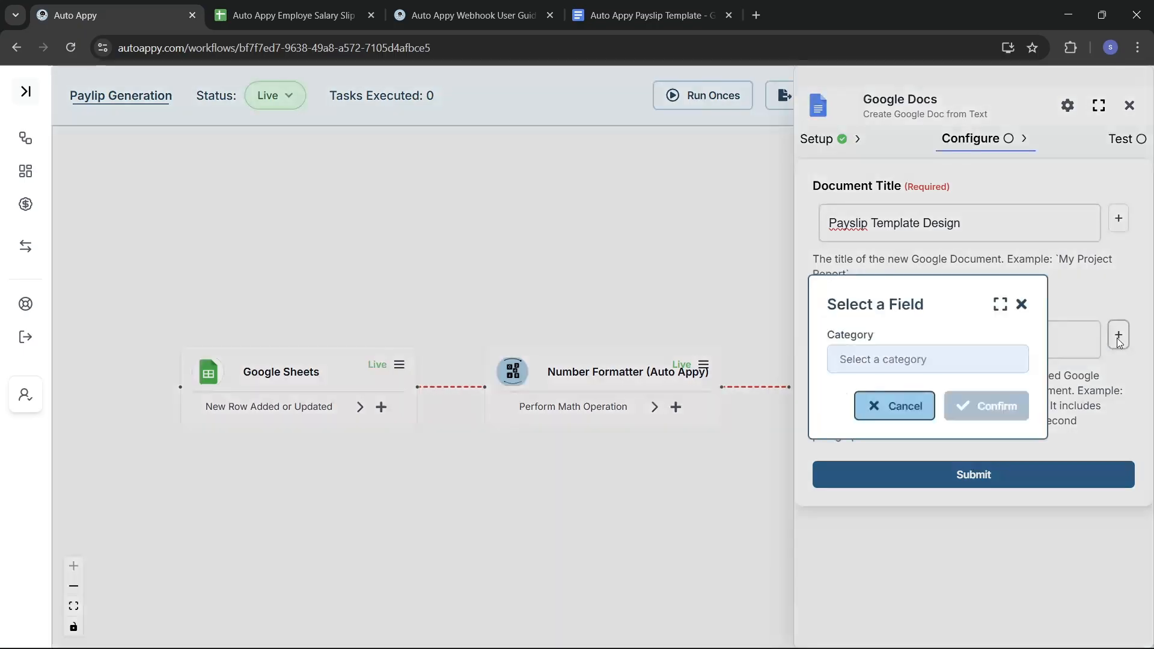
click(941, 362)
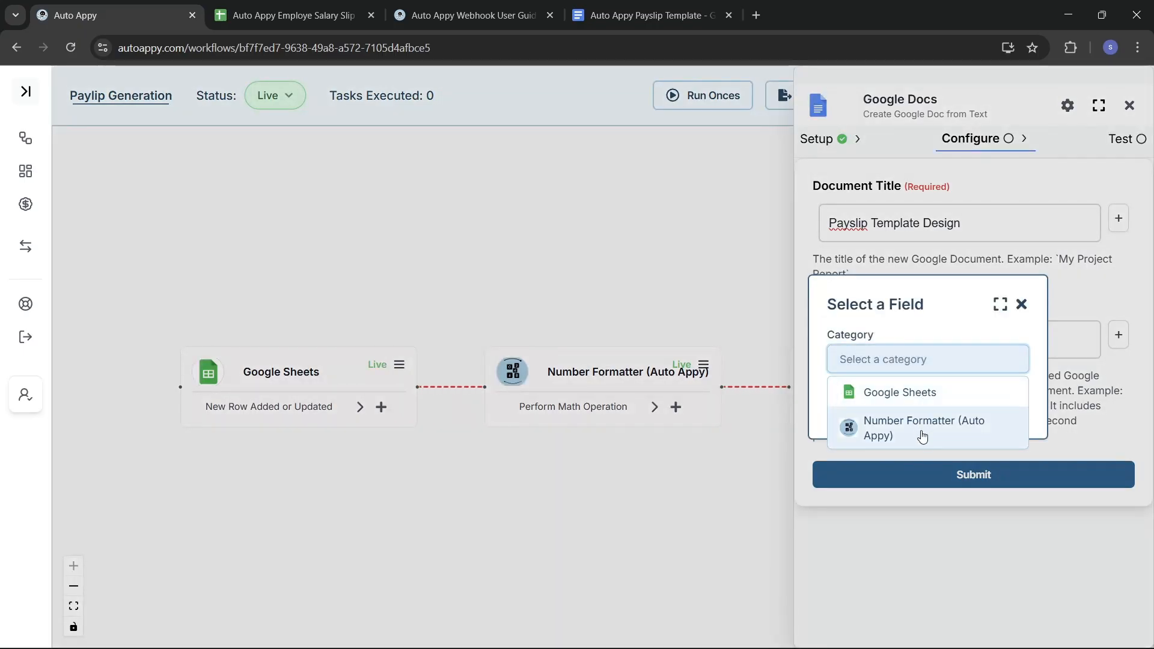
click(901, 392)
click(900, 392)
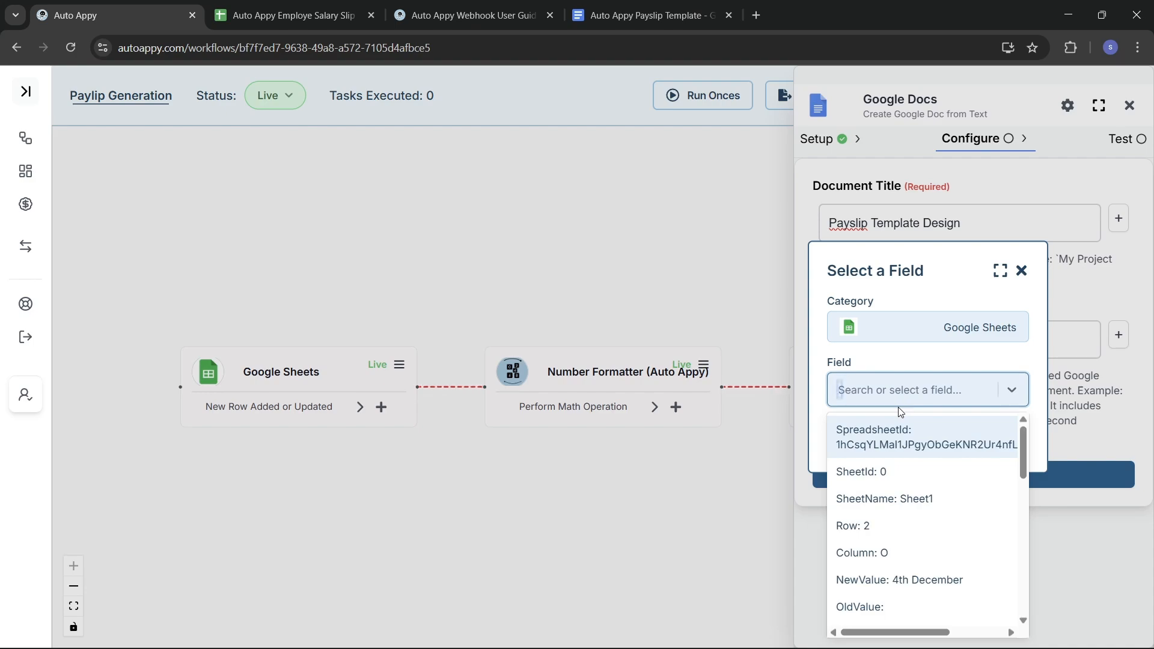
text(1st)
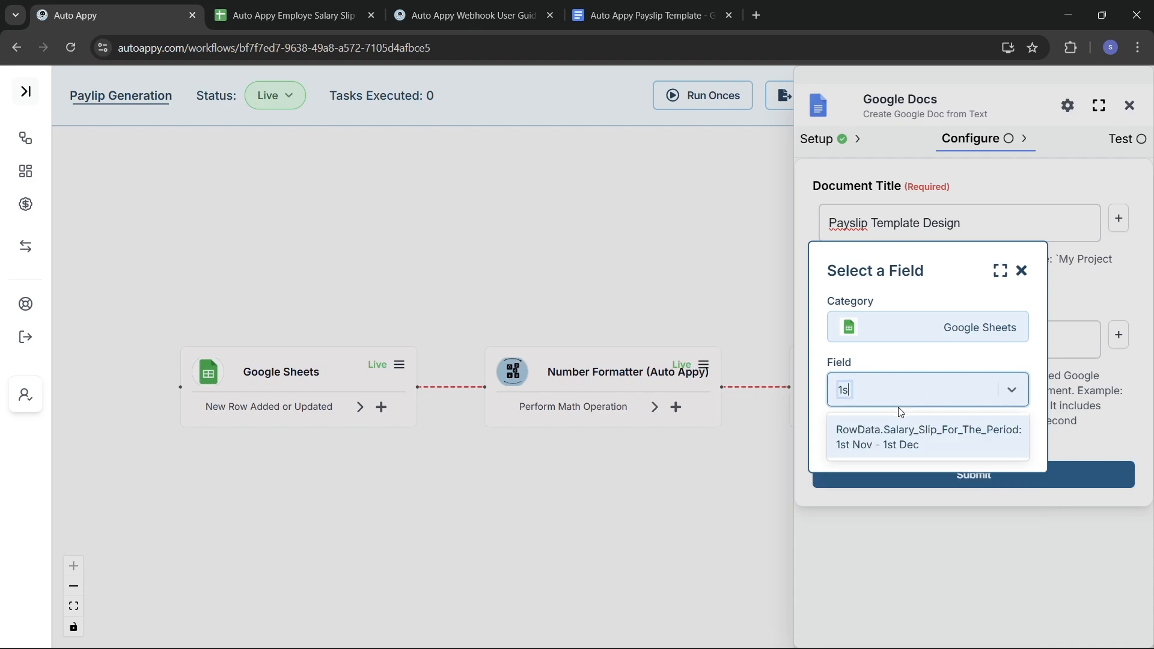
click(914, 438)
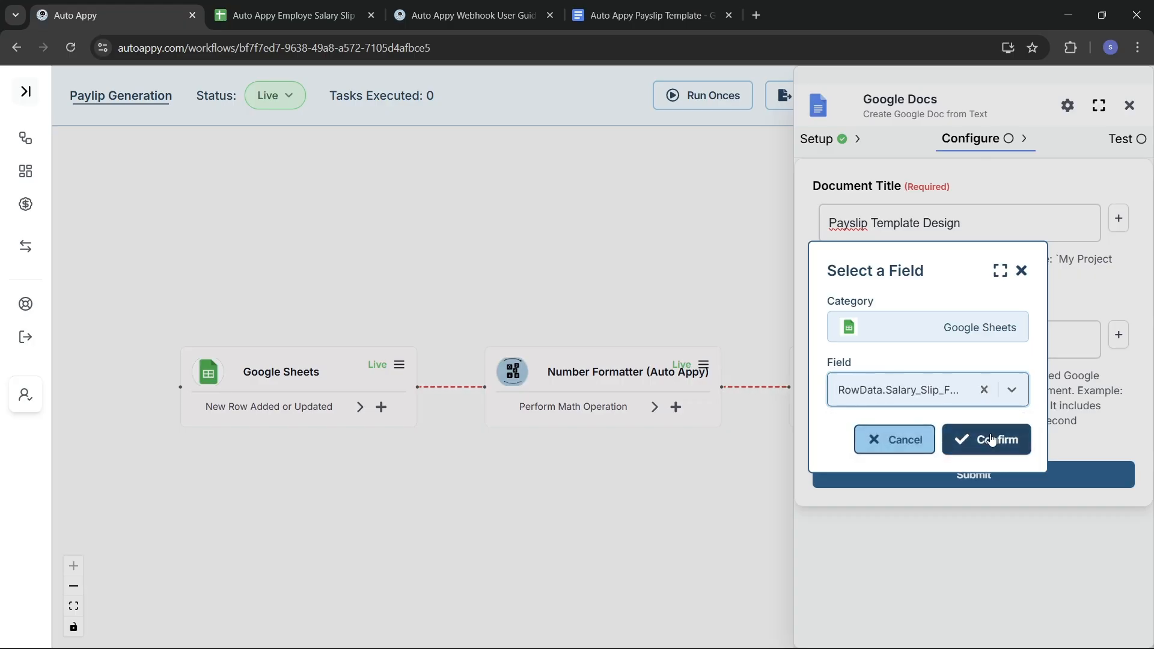
click(991, 441)
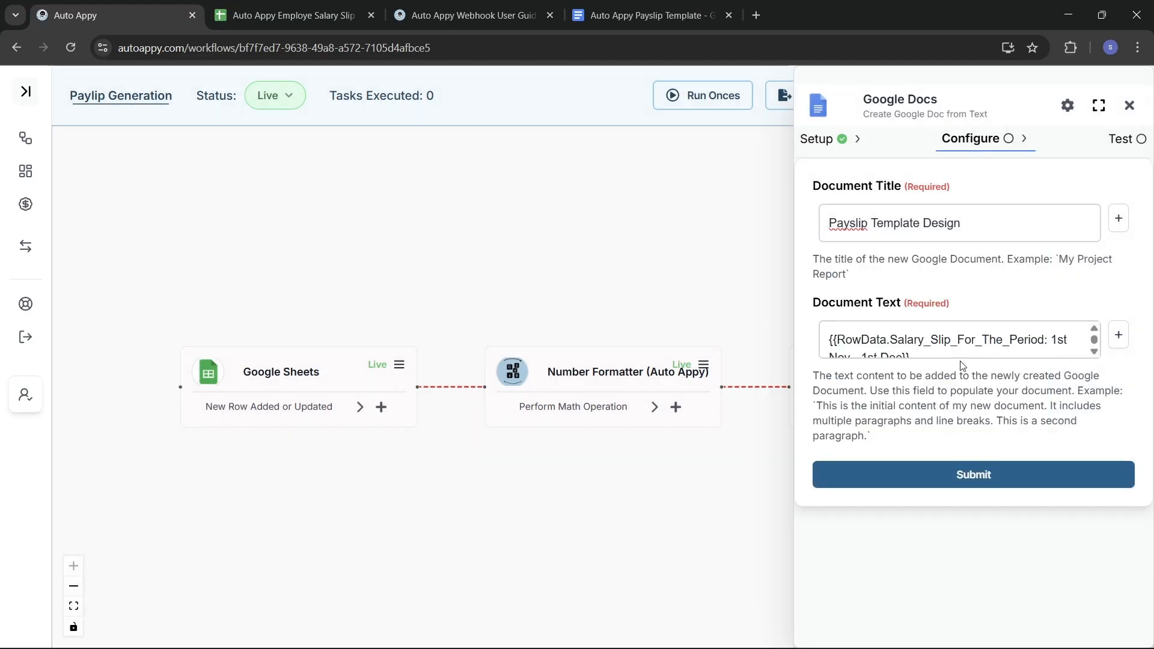
scroll(941, 351, down, 1)
click(941, 351)
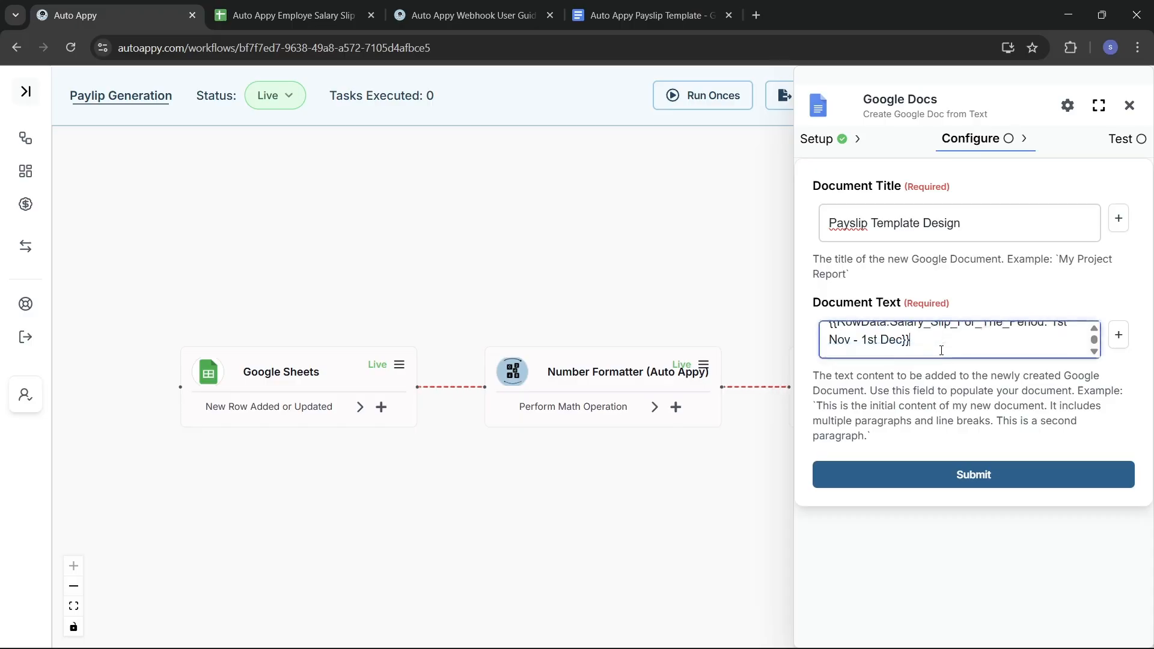
key(ctrl+a)
key(ctrl+c)
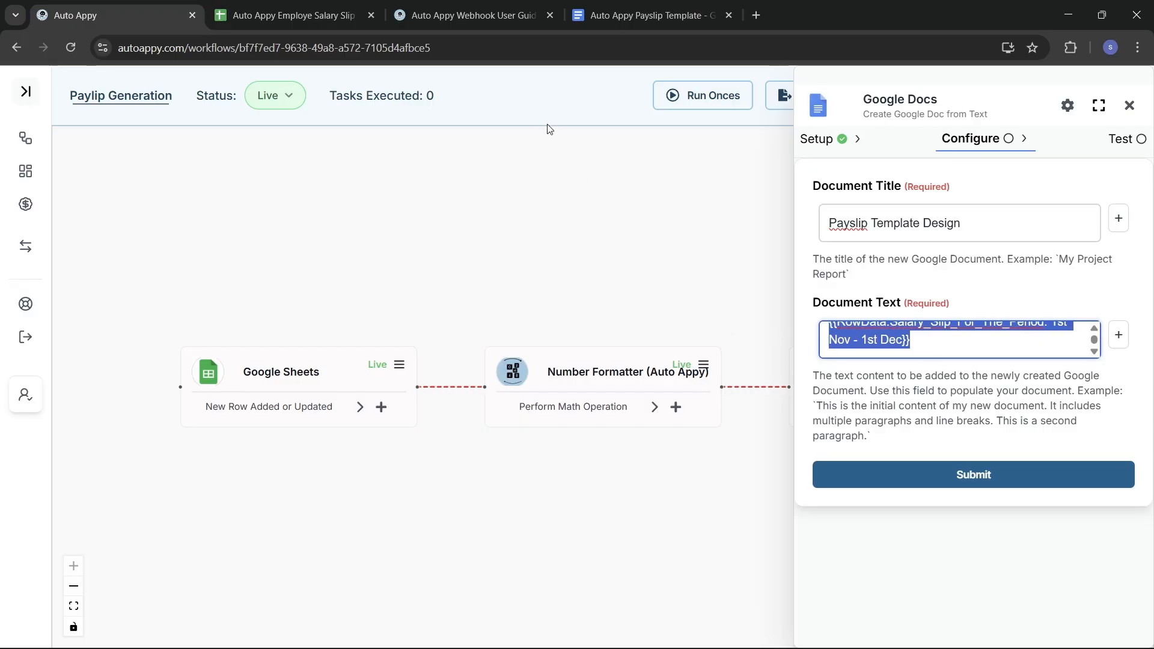
click(629, 5)
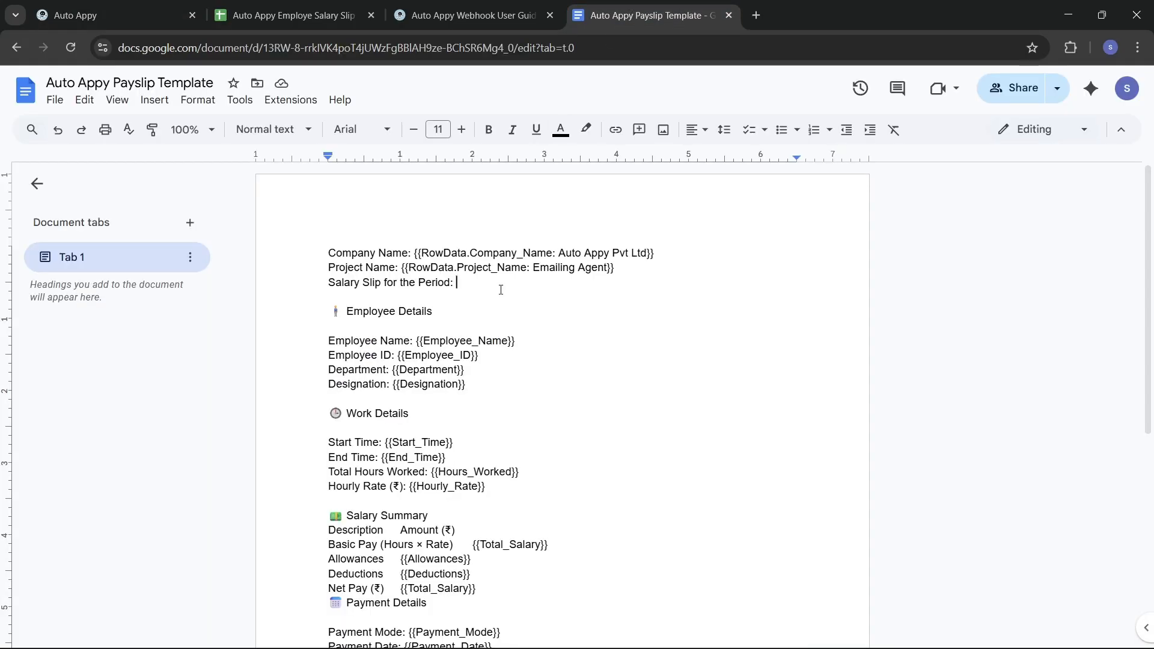
Step: Paste the salary-period token after its label and delete the {{Employee_Name}} placeholder
key(ctrl+v)
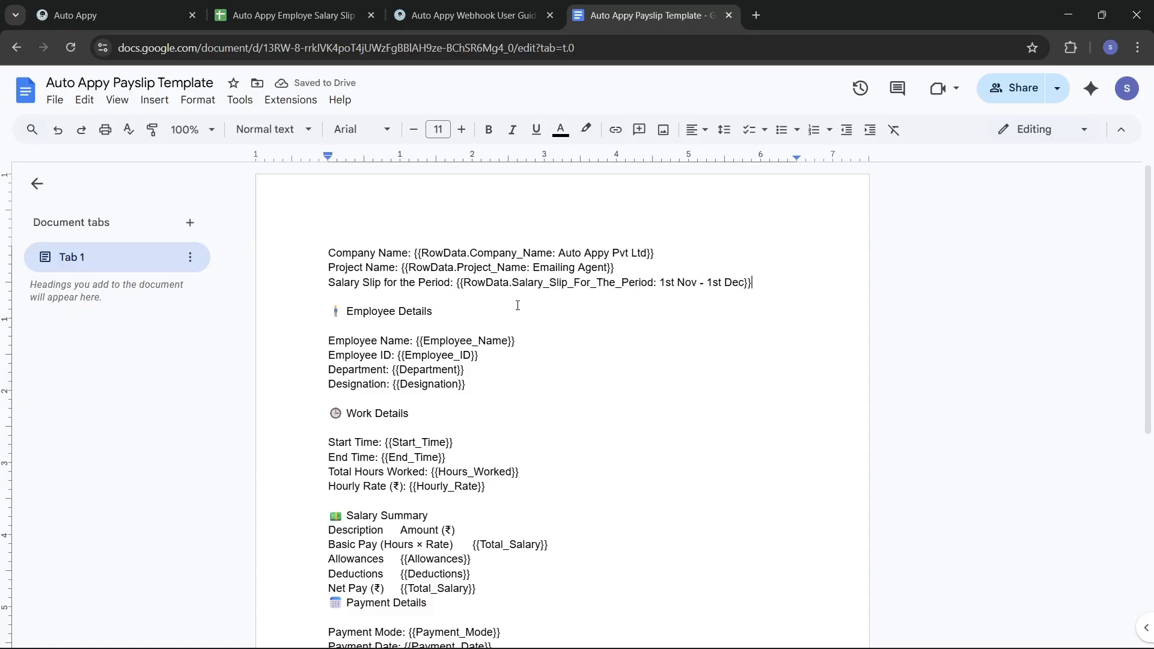
scroll(518, 305, down, 1)
click(518, 315)
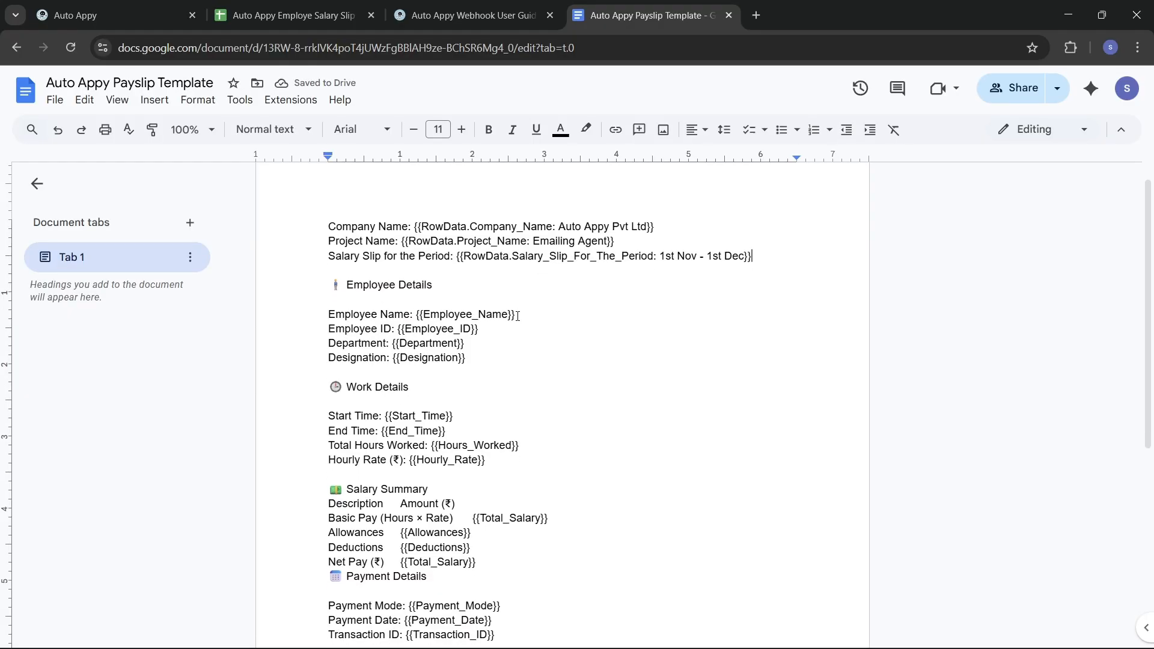
double_click(425, 314)
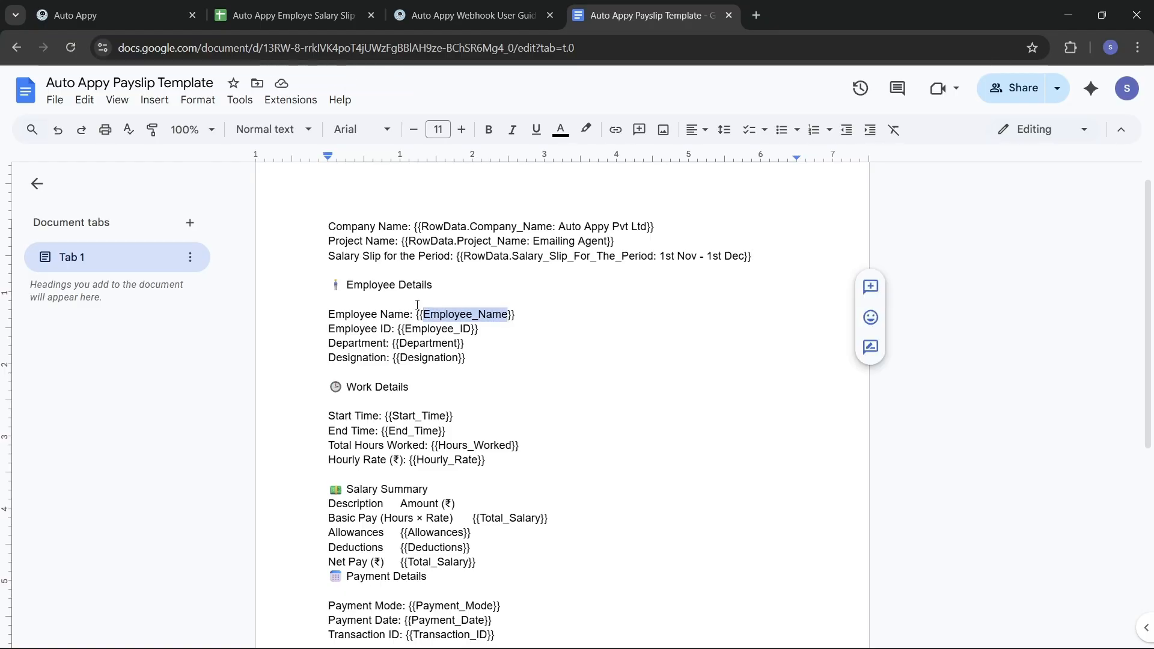
click(417, 314)
drag(417, 314, 551, 315)
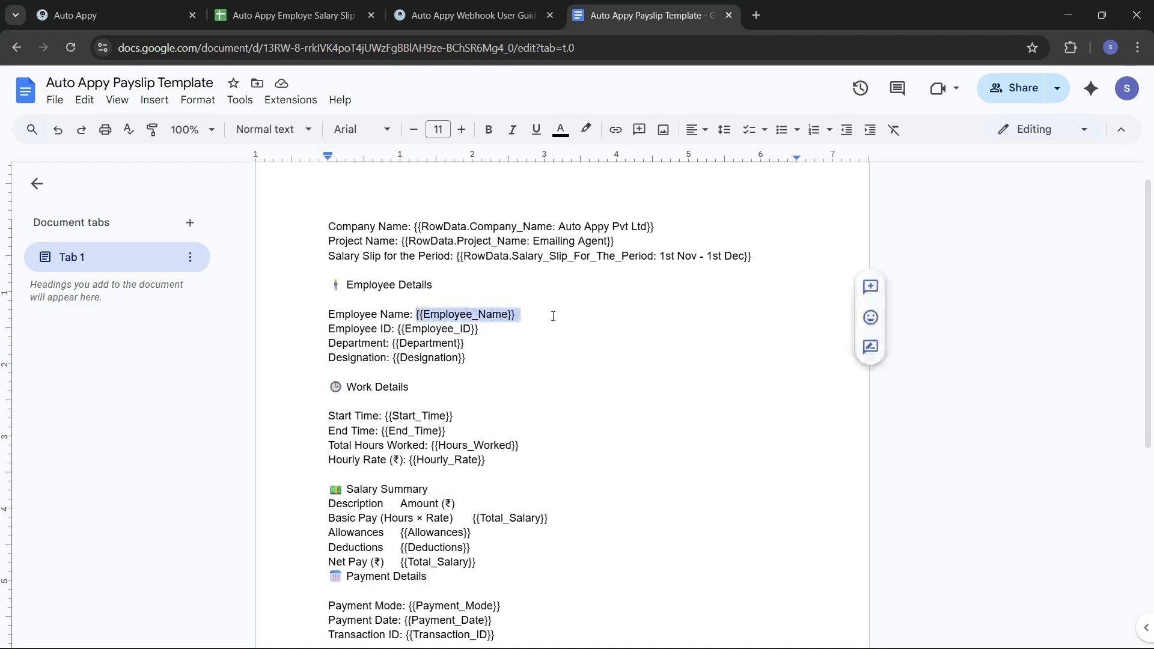
key(BackSpace)
key(Return)
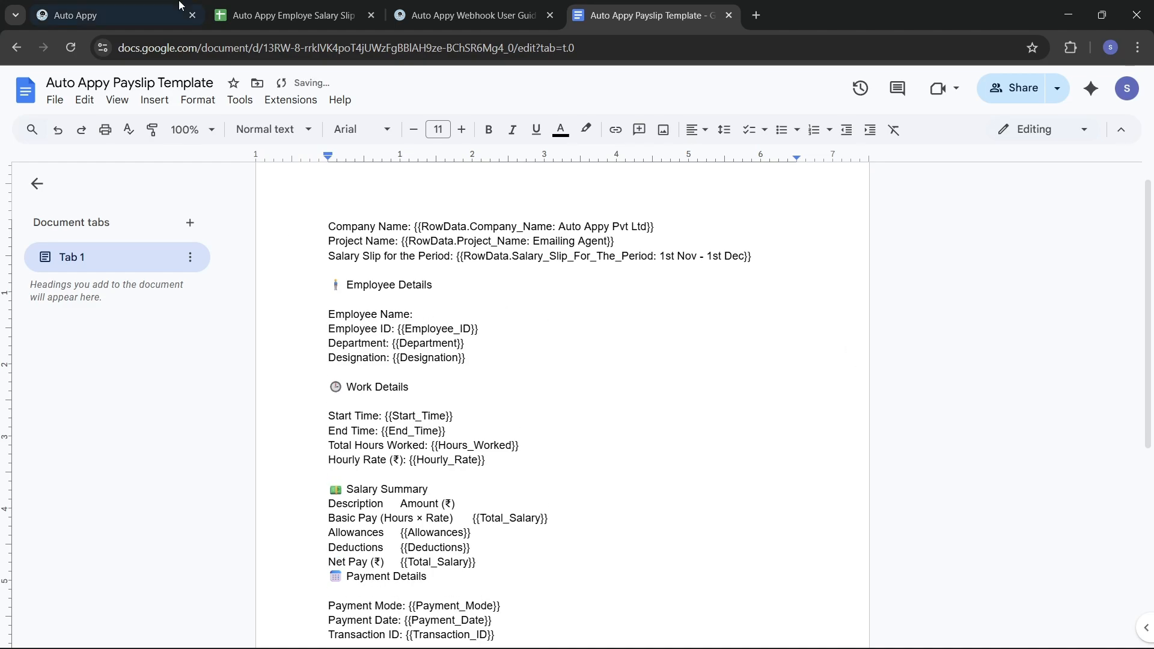
Step: Empty the Document Text field of the Google Docs step
click(150, 14)
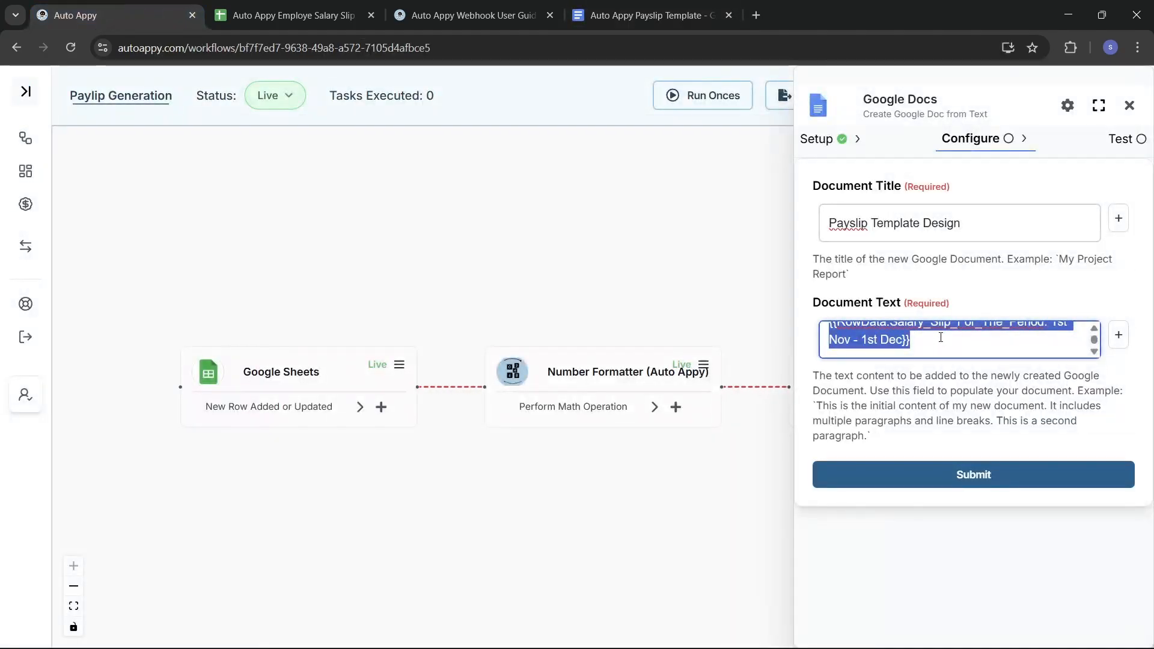
key(BackSpace)
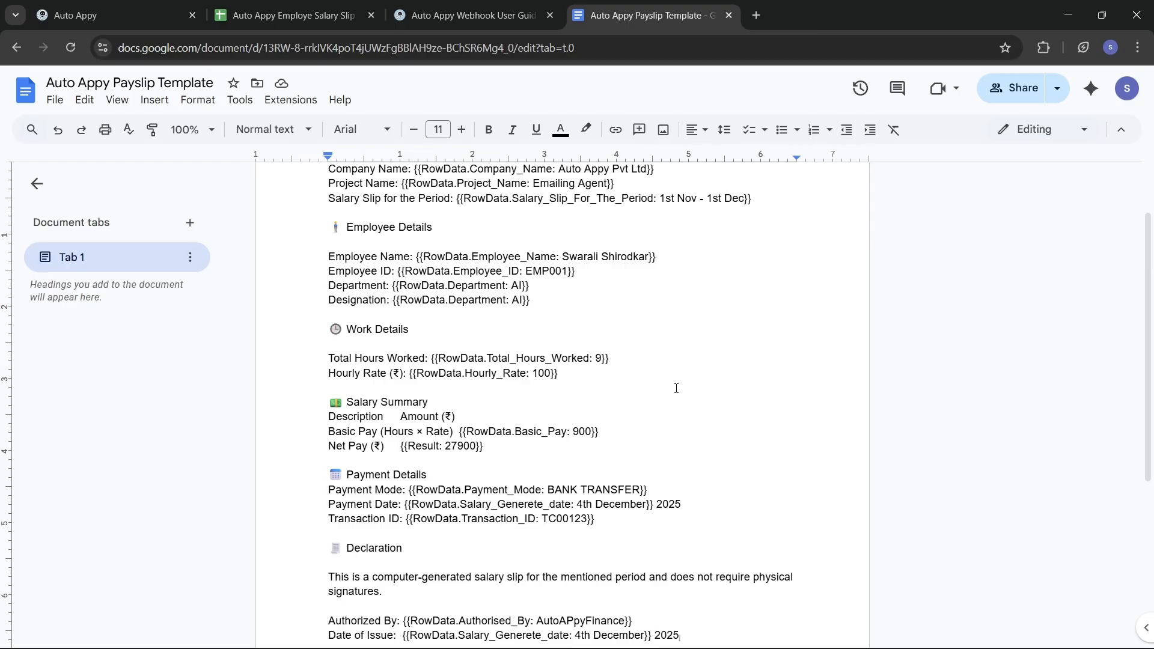
scroll(677, 389, up, 2)
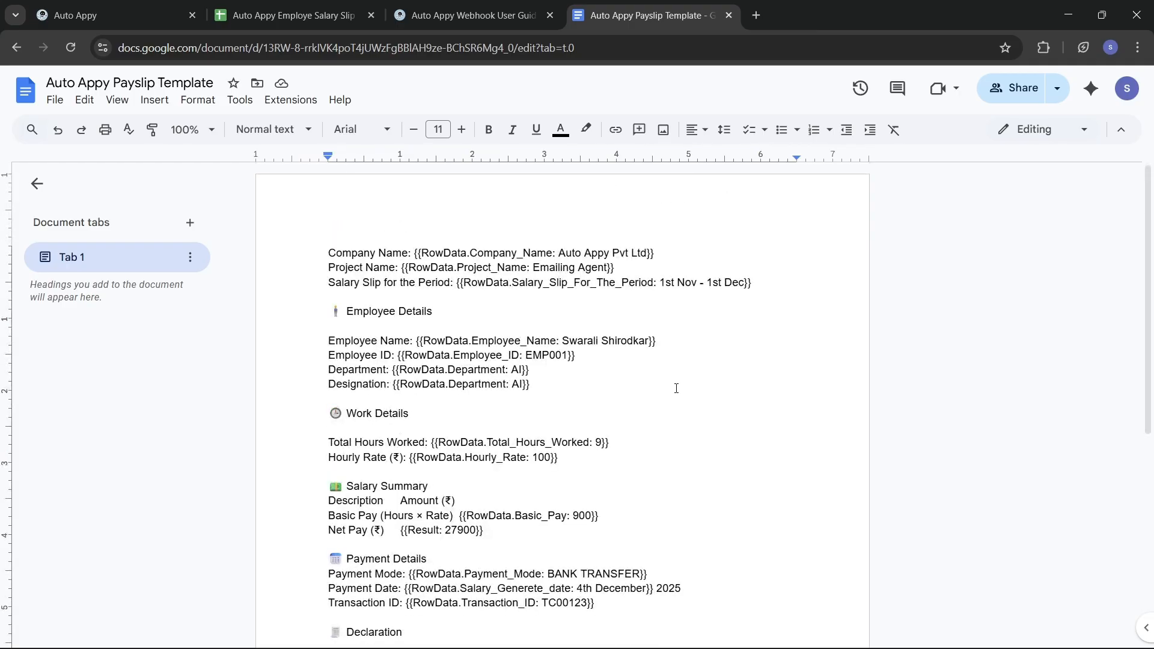
Step: Review the token-filled payslip template, select all its text, and return to Auto Appy
scroll(676, 388, down, 2)
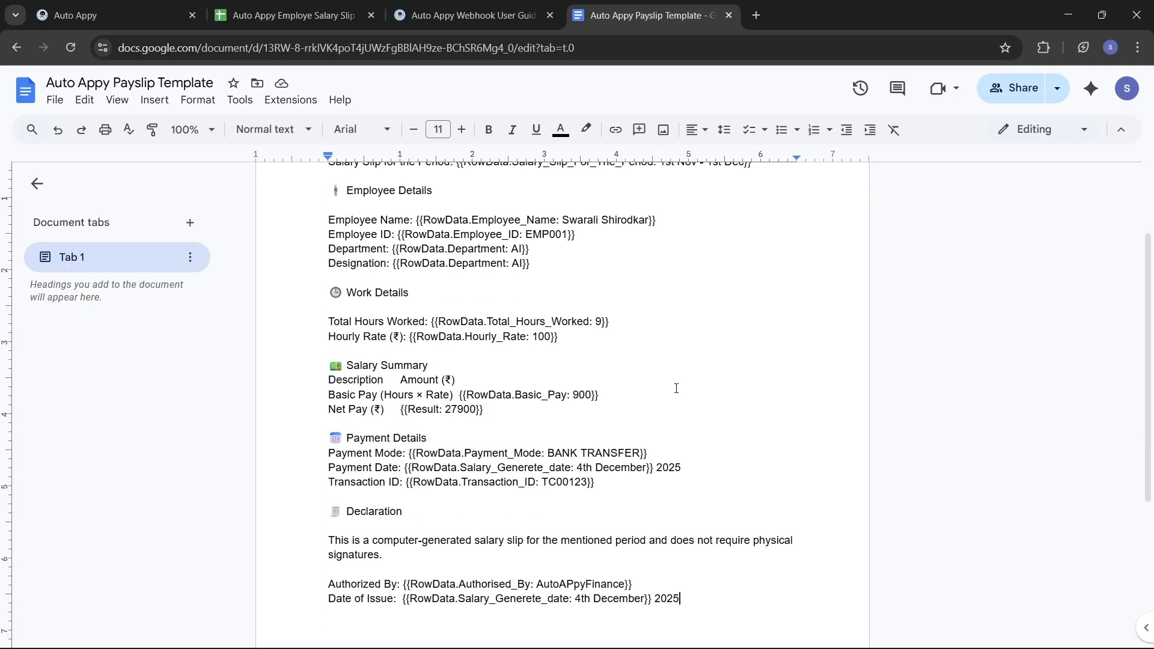
scroll(676, 388, down, 2)
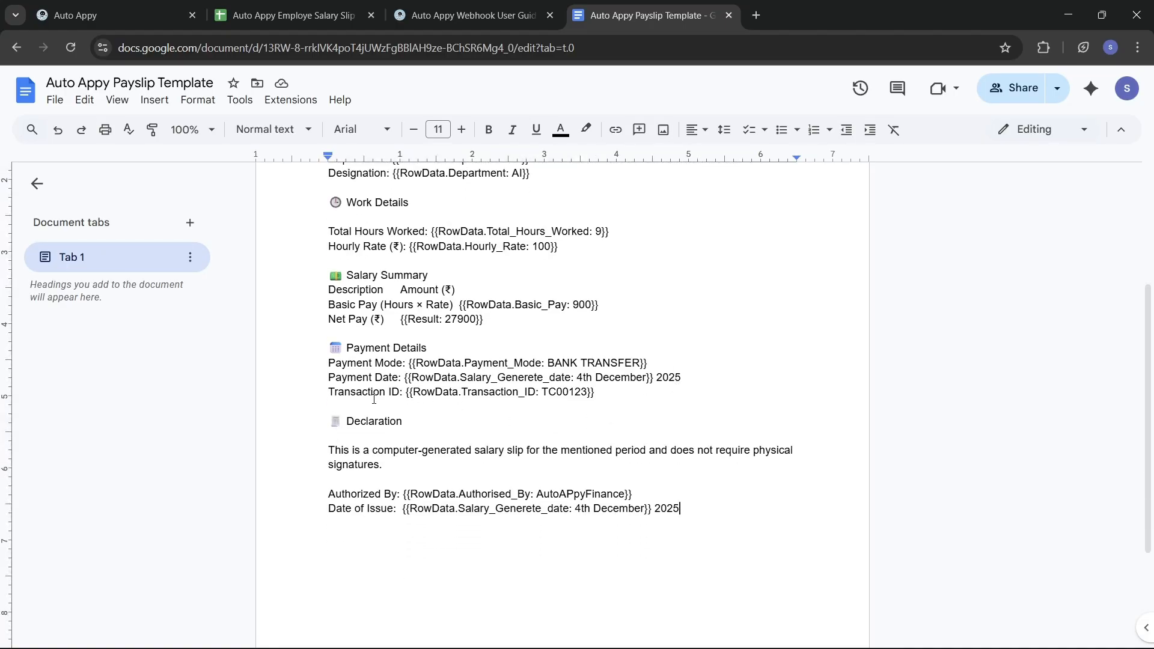
scroll(491, 297, up, 3)
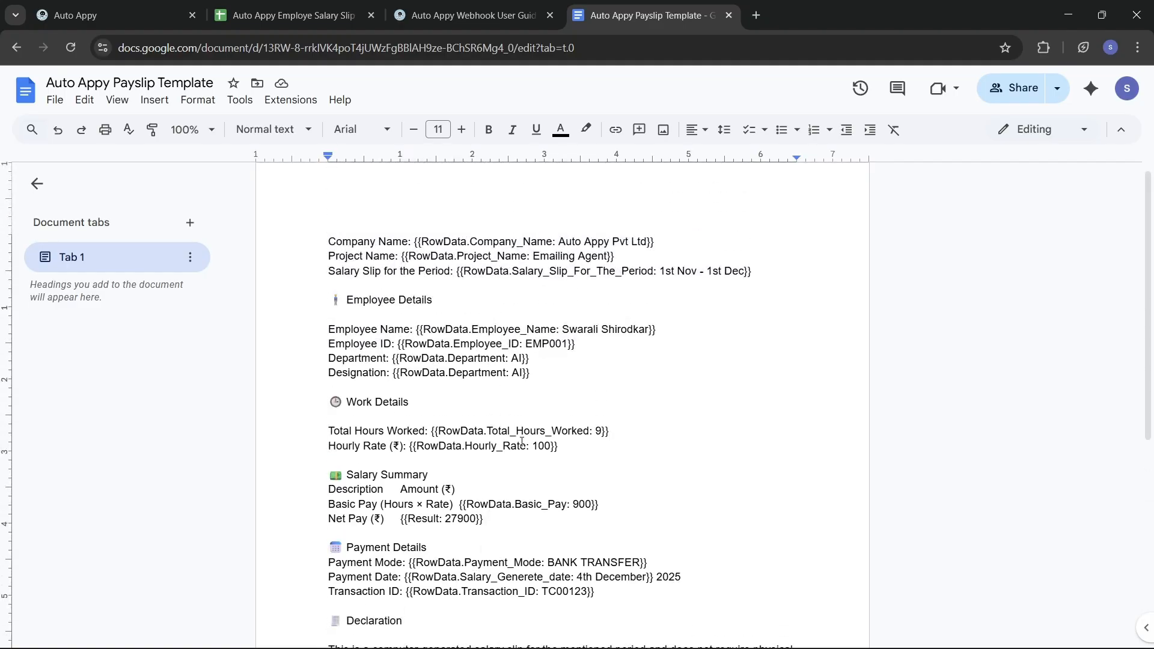
scroll(522, 441, down, 3)
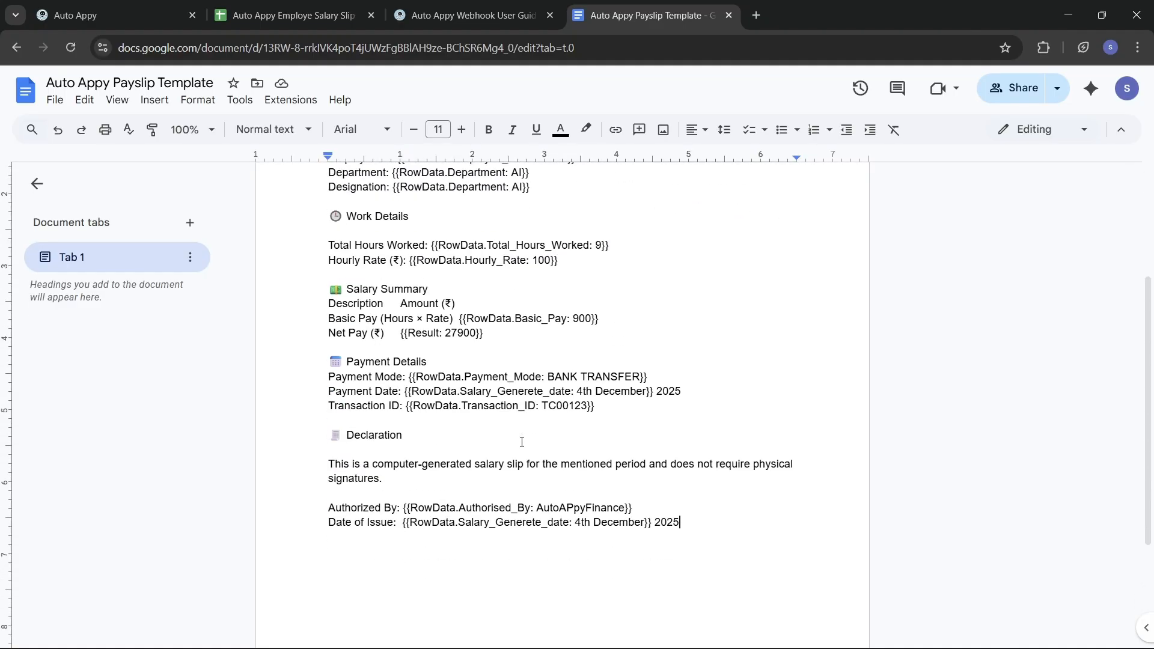
scroll(521, 442, up, 2)
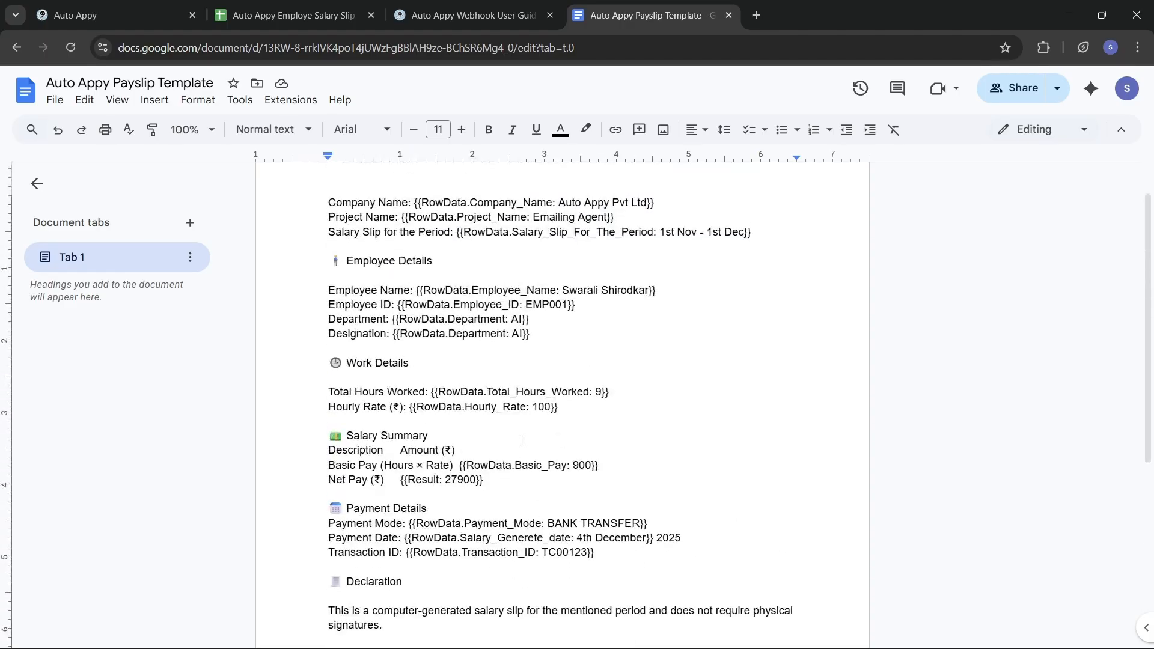
key(ctrl+a)
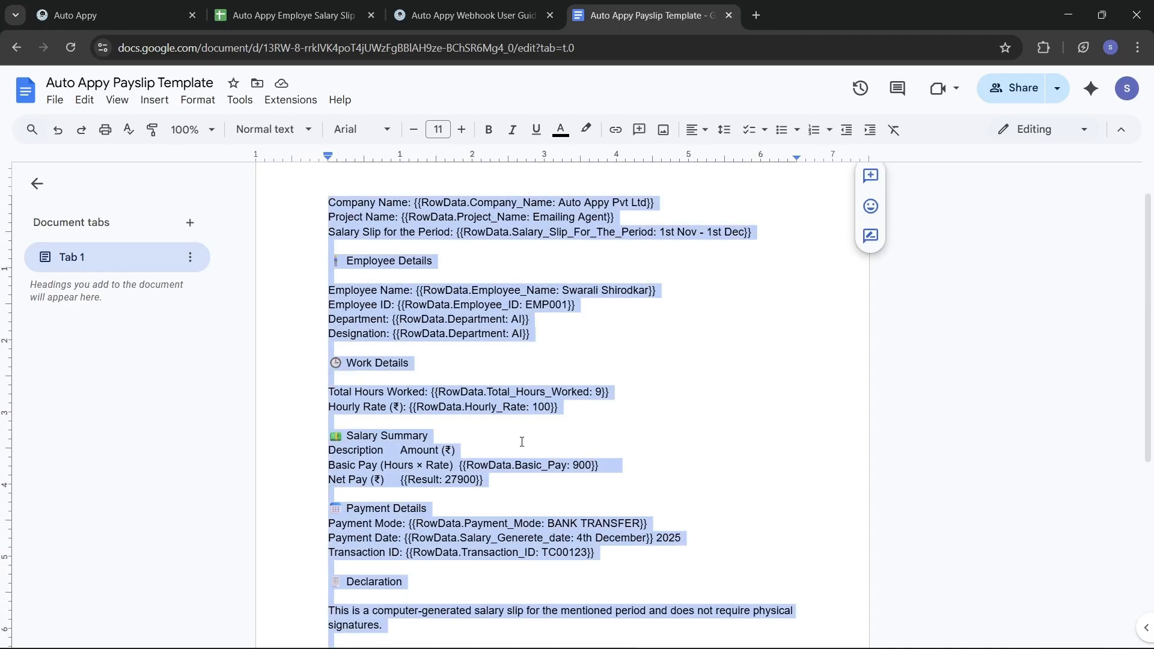
click(100, 10)
Step: Replace the Authorised_By token in Document Text with the pasted payslip template and submit
key(BackSpace)
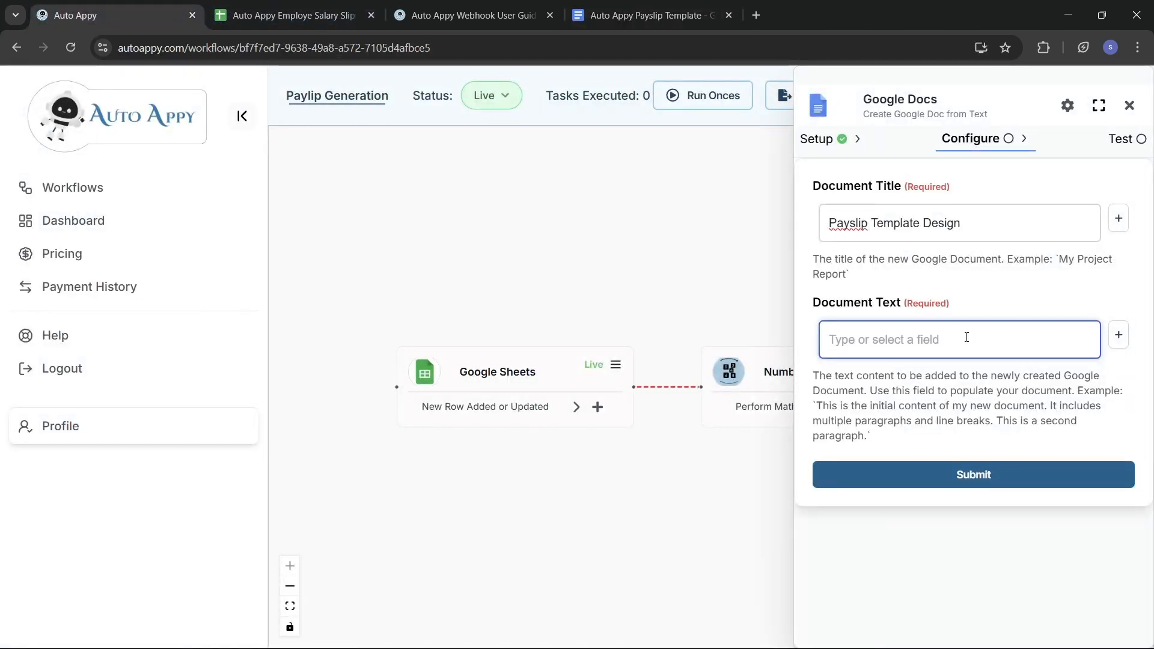
key(ctrl+v)
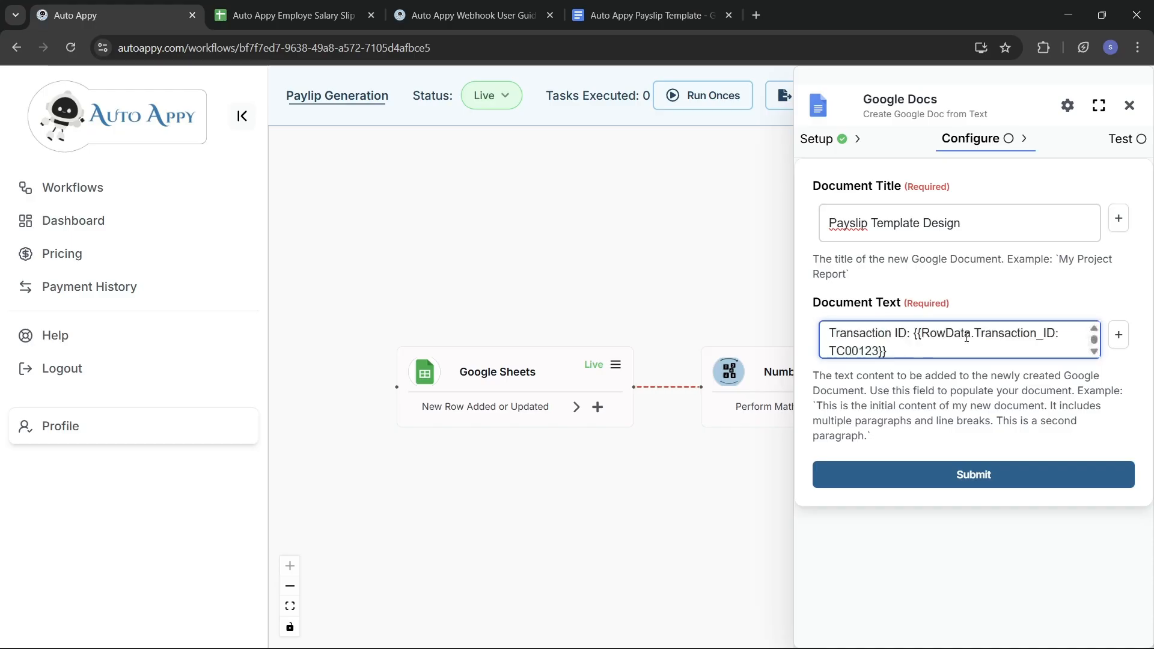
scroll(967, 337, up, 6)
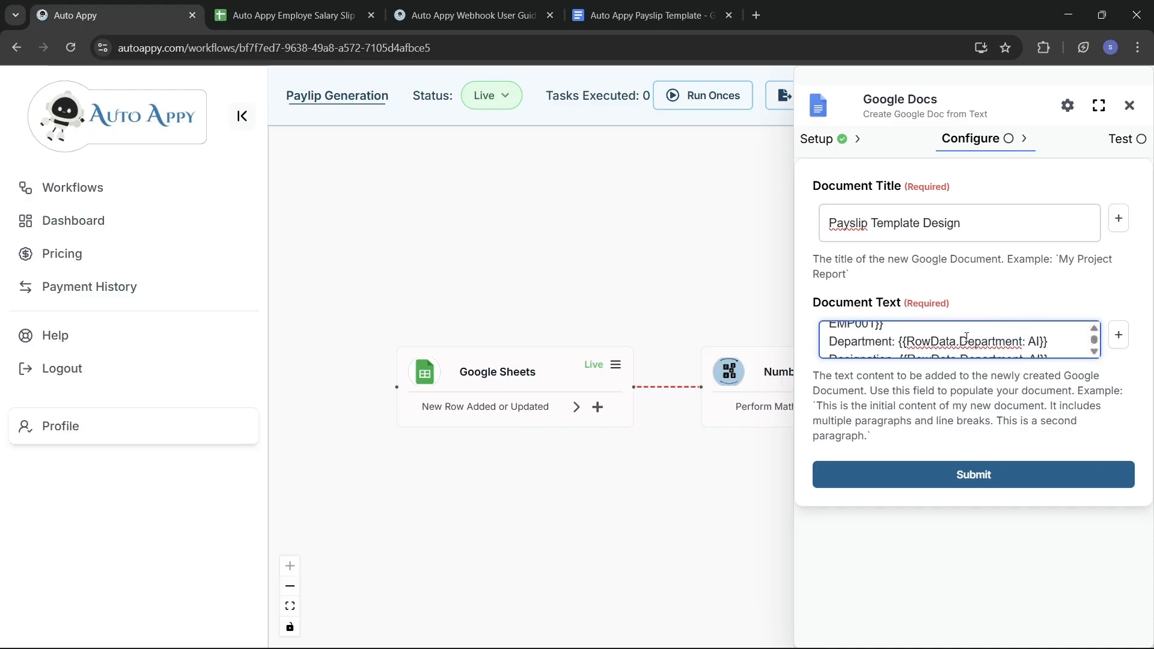
click(992, 474)
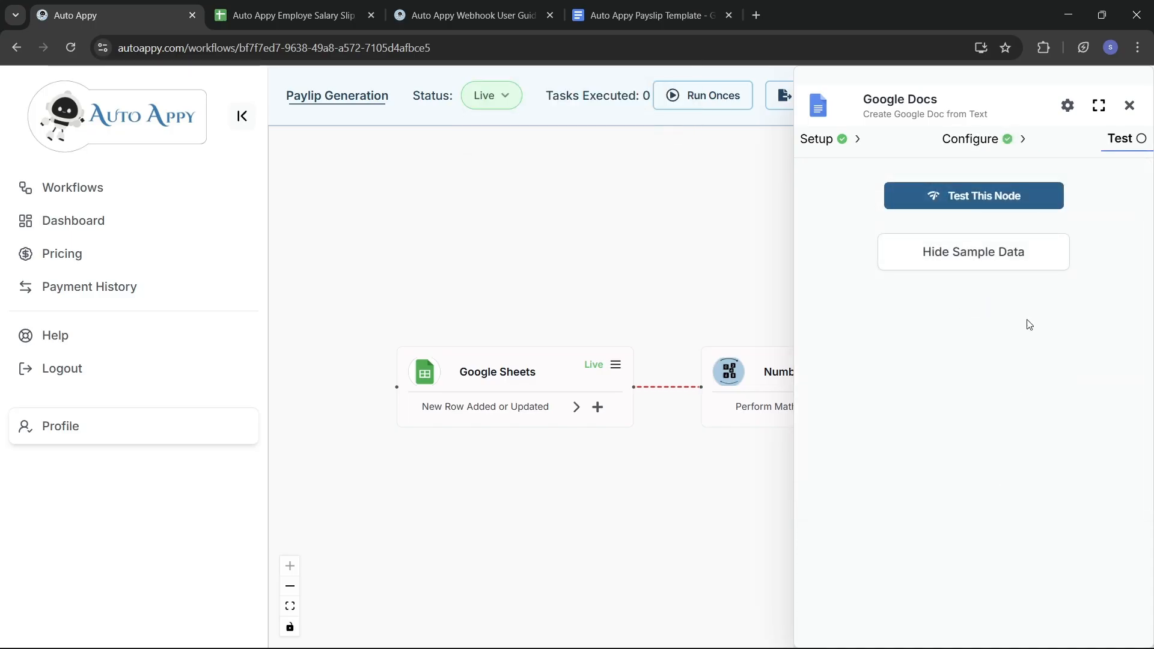
Step: Test the Google Docs step and display its sample JSON output with the new documentId
click(1002, 201)
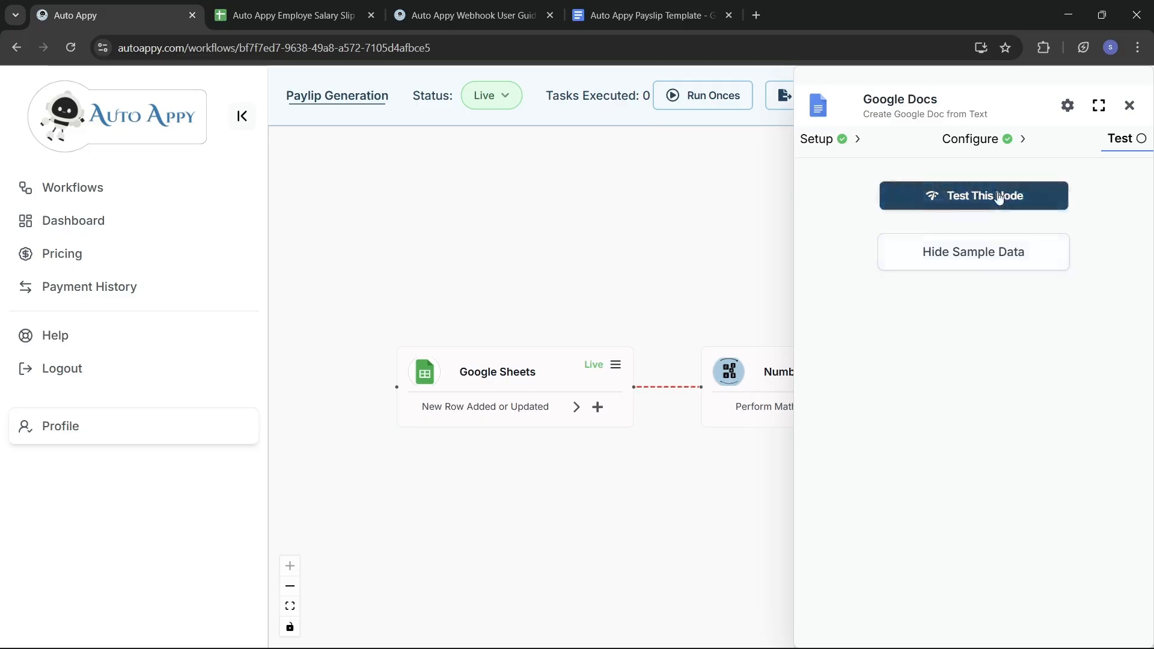
click(999, 198)
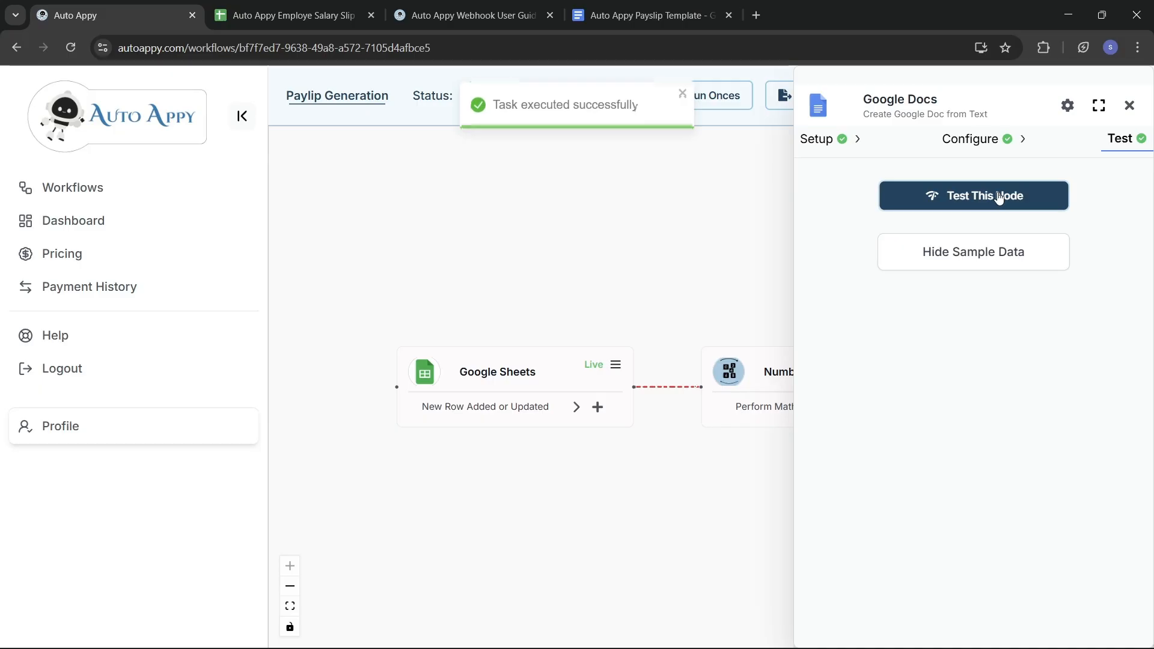
click(961, 253)
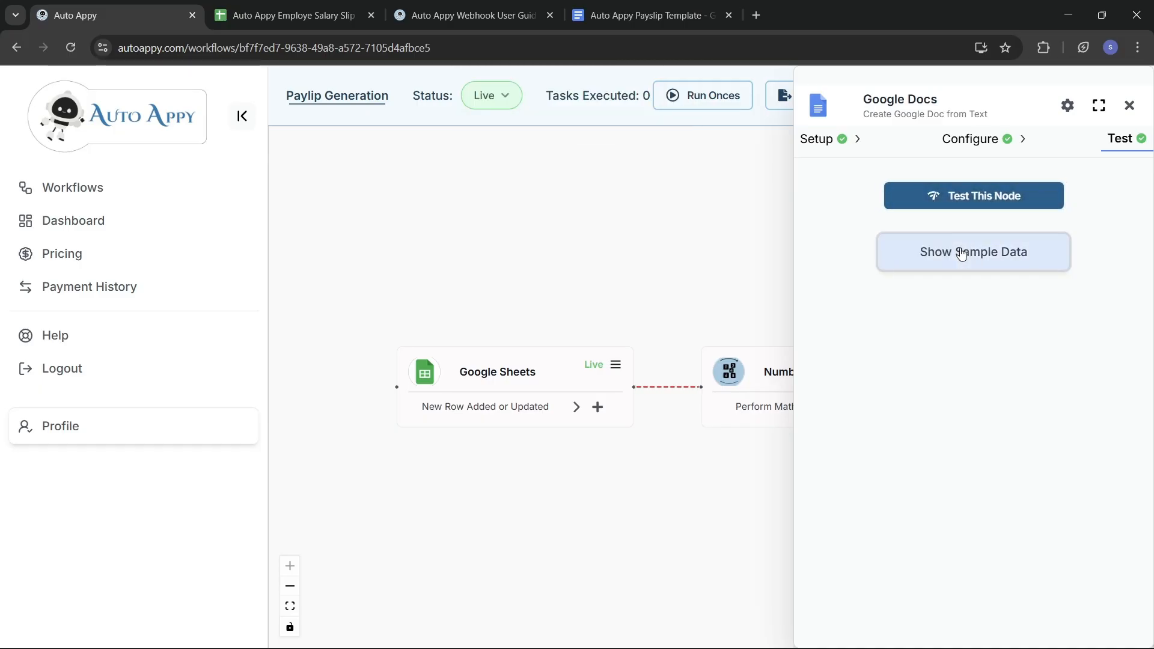
click(962, 254)
scroll(1012, 440, right, 2)
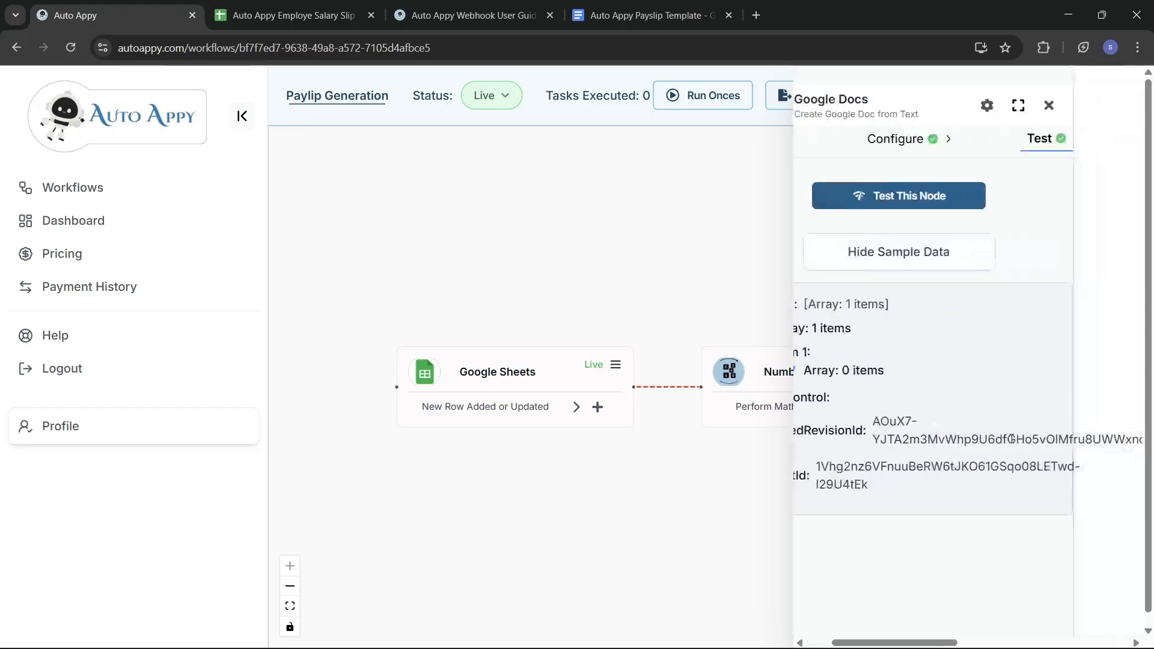
scroll(1012, 439, left, 2)
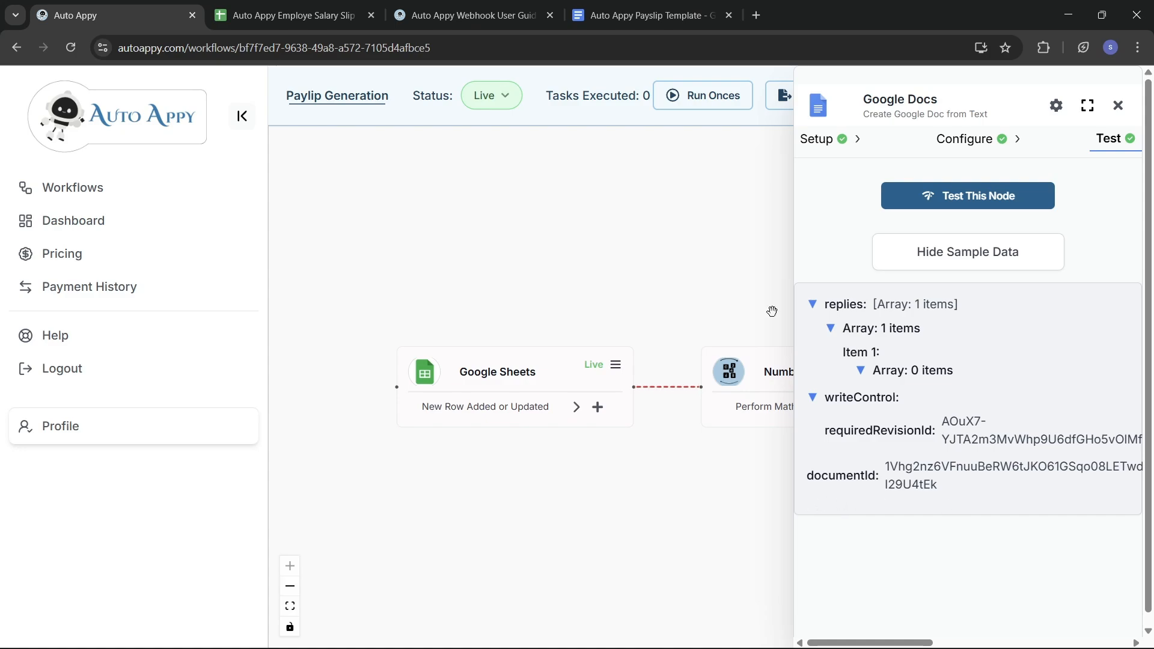
Step: From the template doc, open the generated 'Payslip Template Design' document from Recent files
click(642, 15)
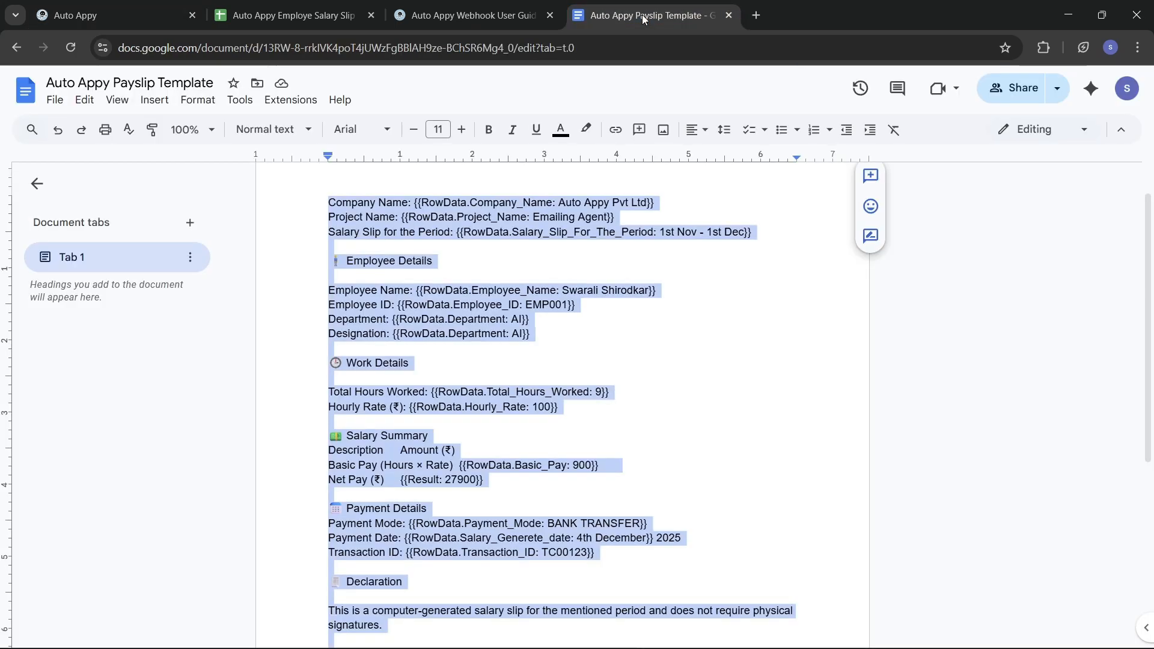
click(55, 101)
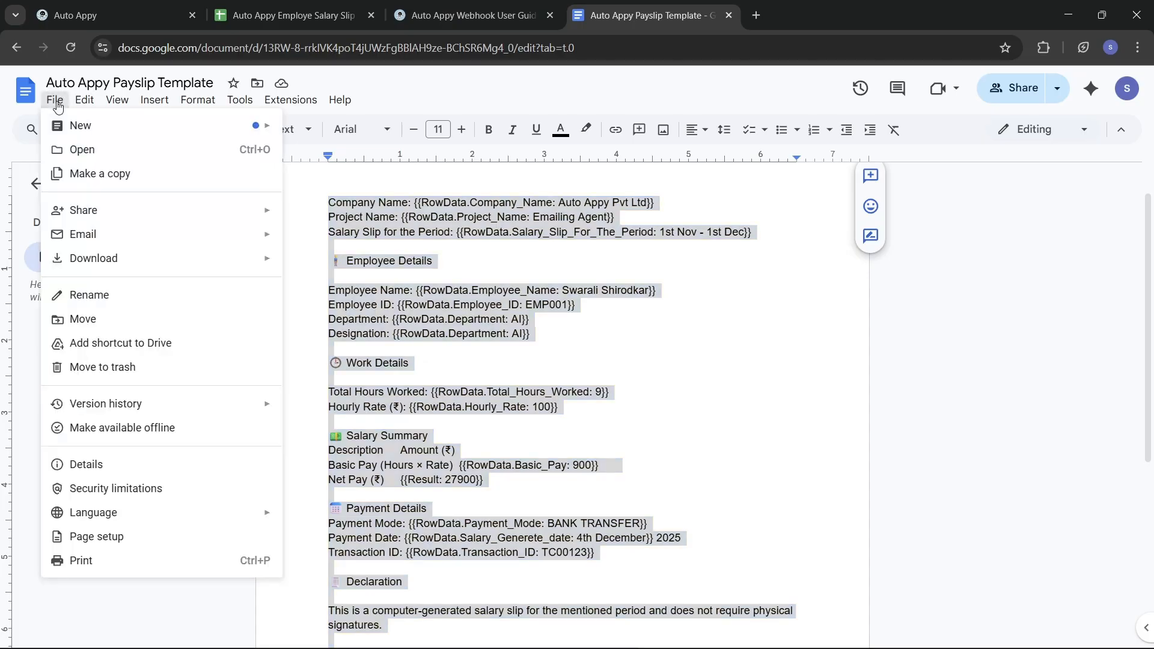
click(95, 153)
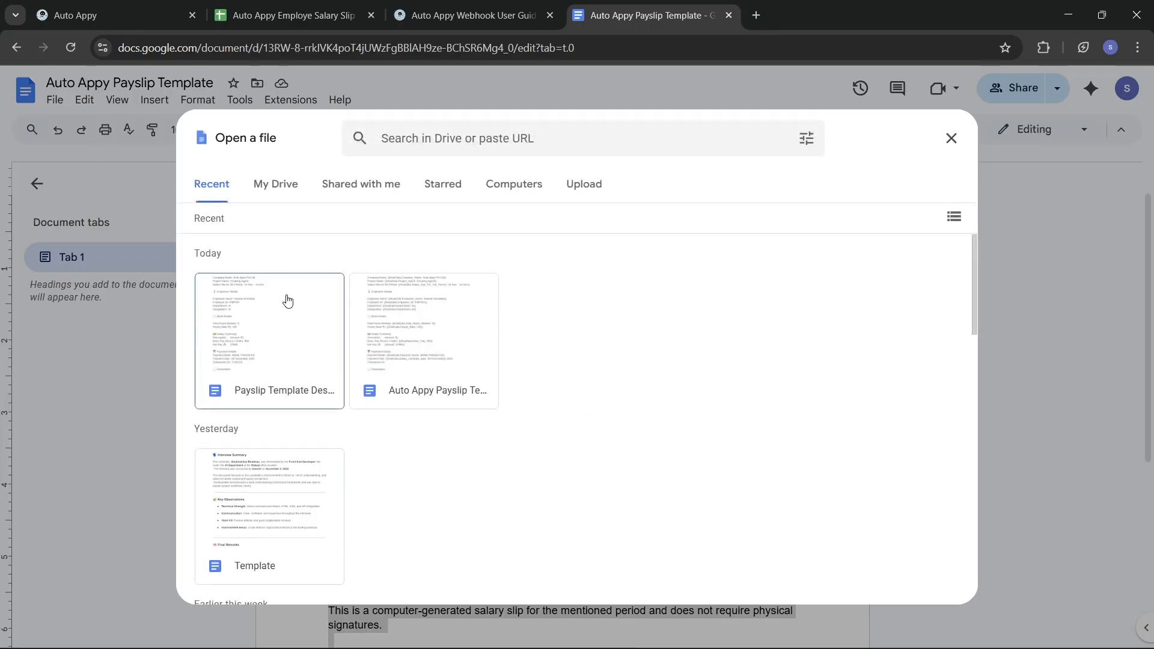
click(266, 355)
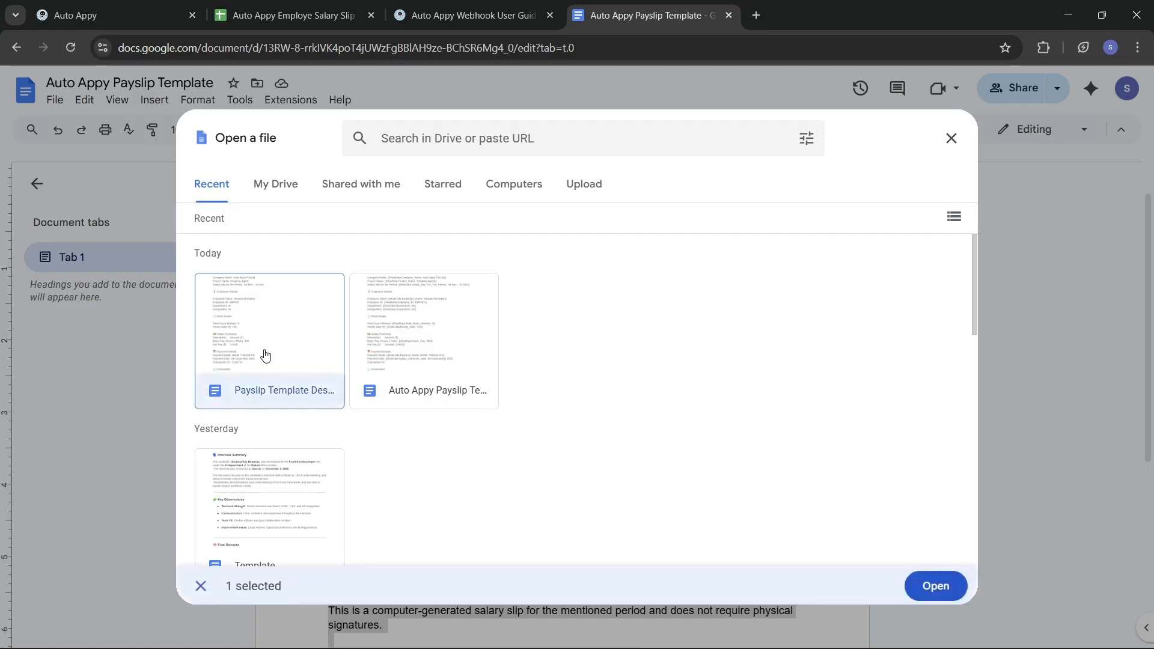
click(935, 586)
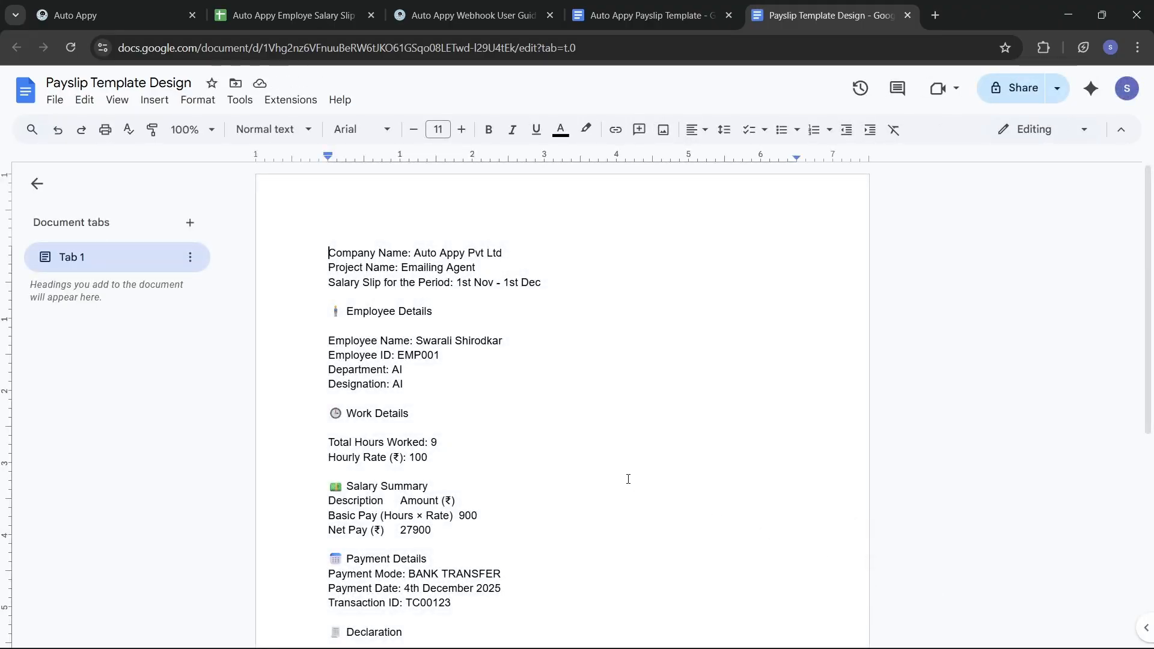
Step: Review the filled payslip, with values like Net Pay 27900, down to Date of Issue, then return to Auto Appy
scroll(628, 480, down, 3)
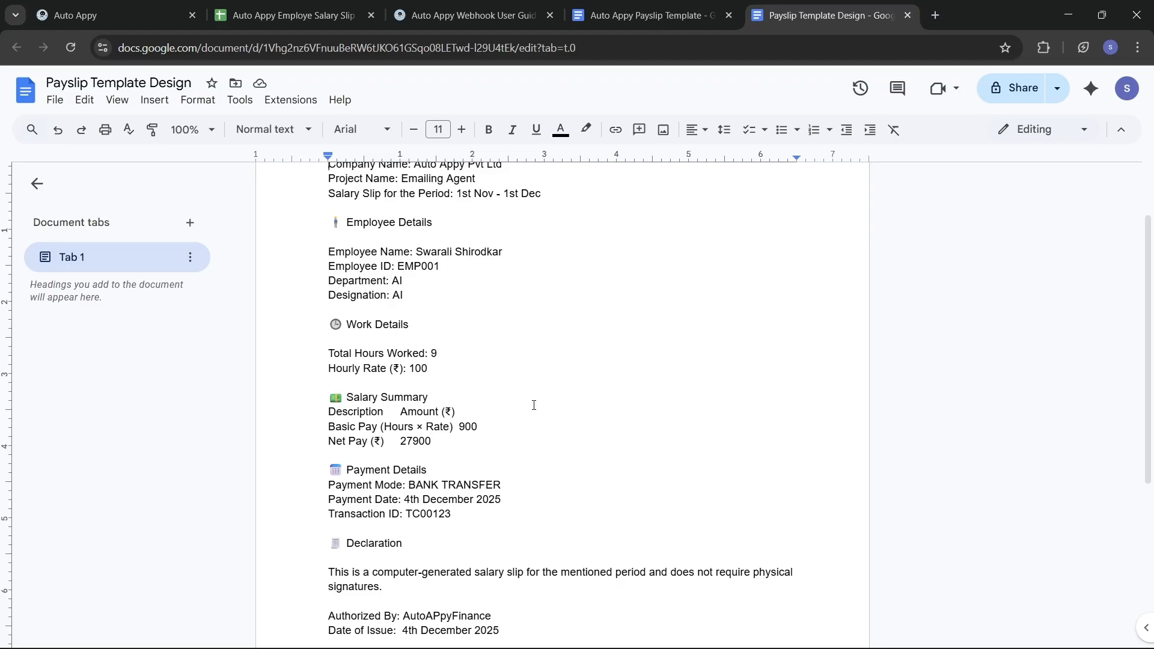
scroll(534, 405, down, 2)
scroll(534, 405, down, 1)
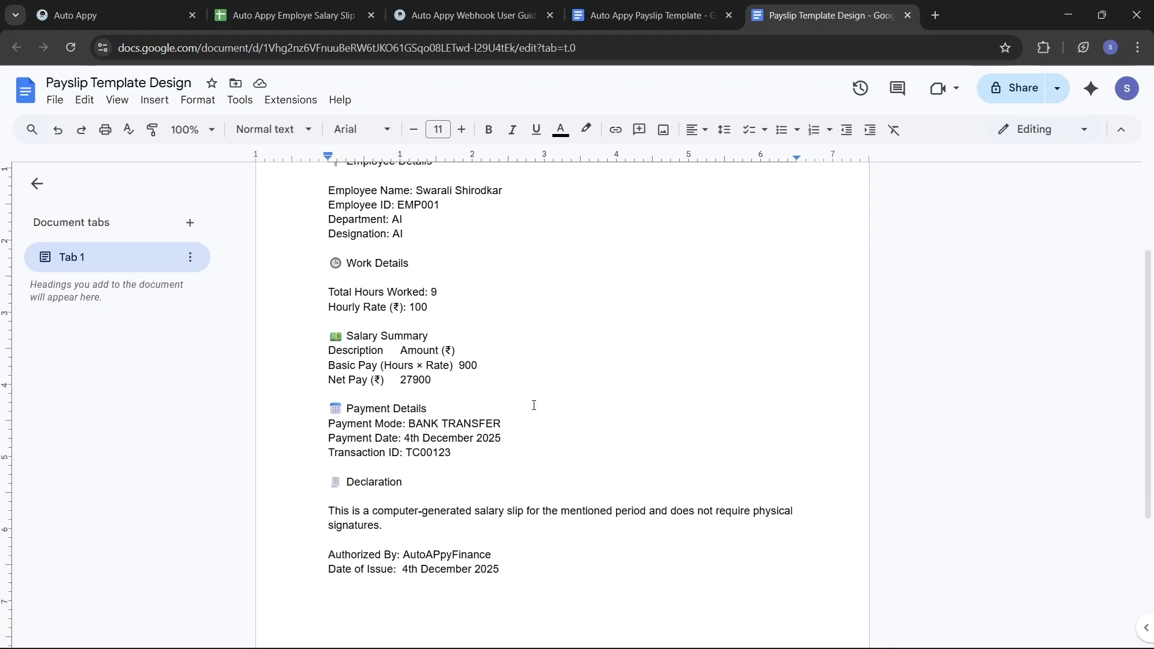
scroll(534, 405, down, 2)
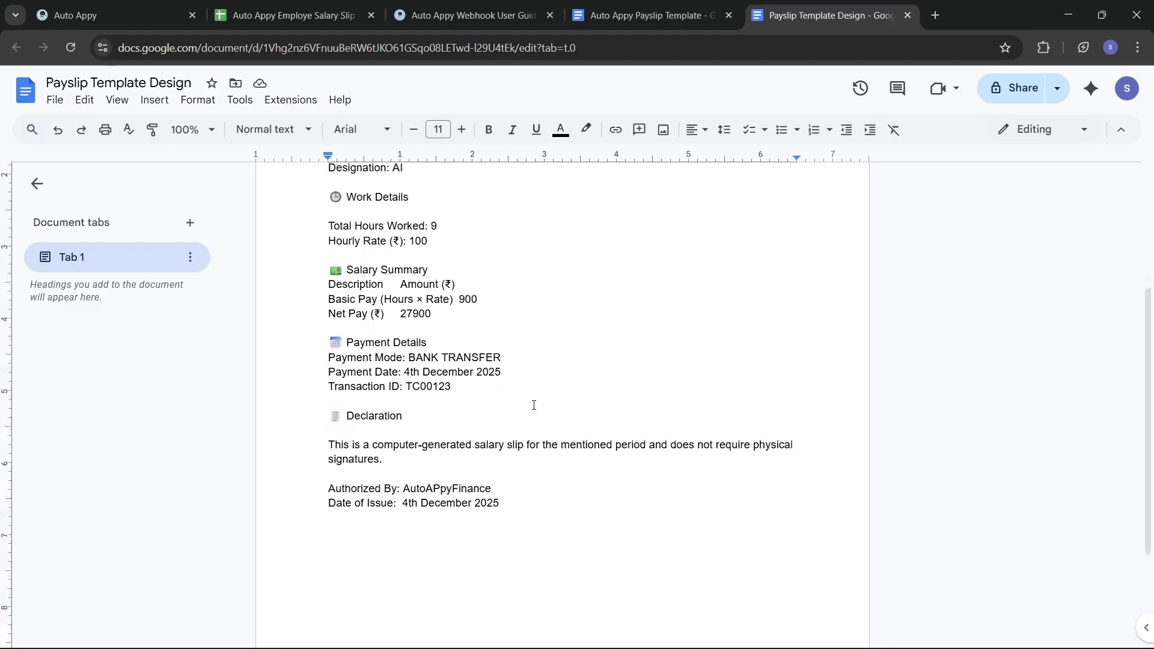
scroll(534, 405, up, 5)
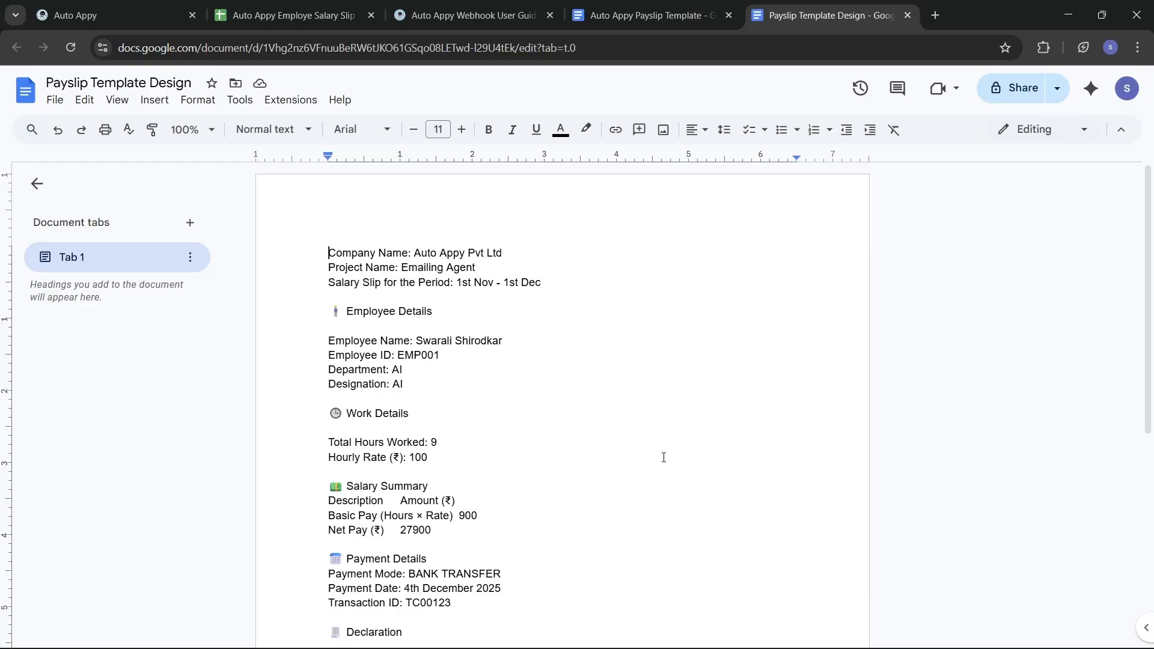
click(96, 15)
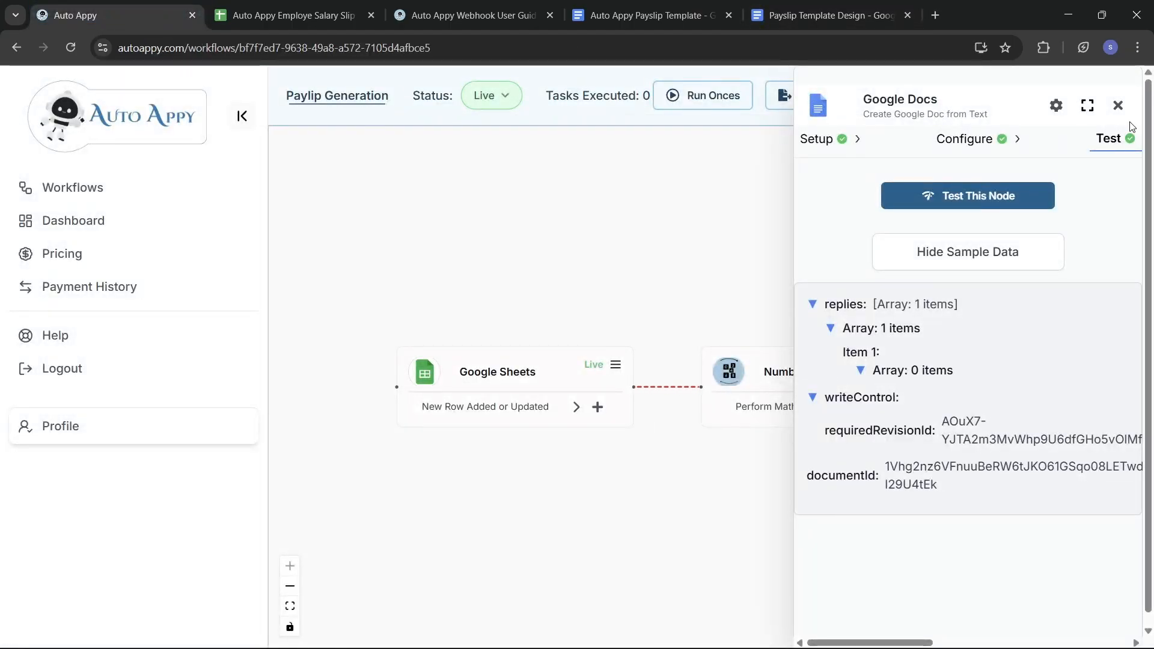
Step: Close the Google Docs test panel to show all three steps, then check the generated doc and salary spreadsheet
click(1118, 107)
drag(848, 464, 746, 482)
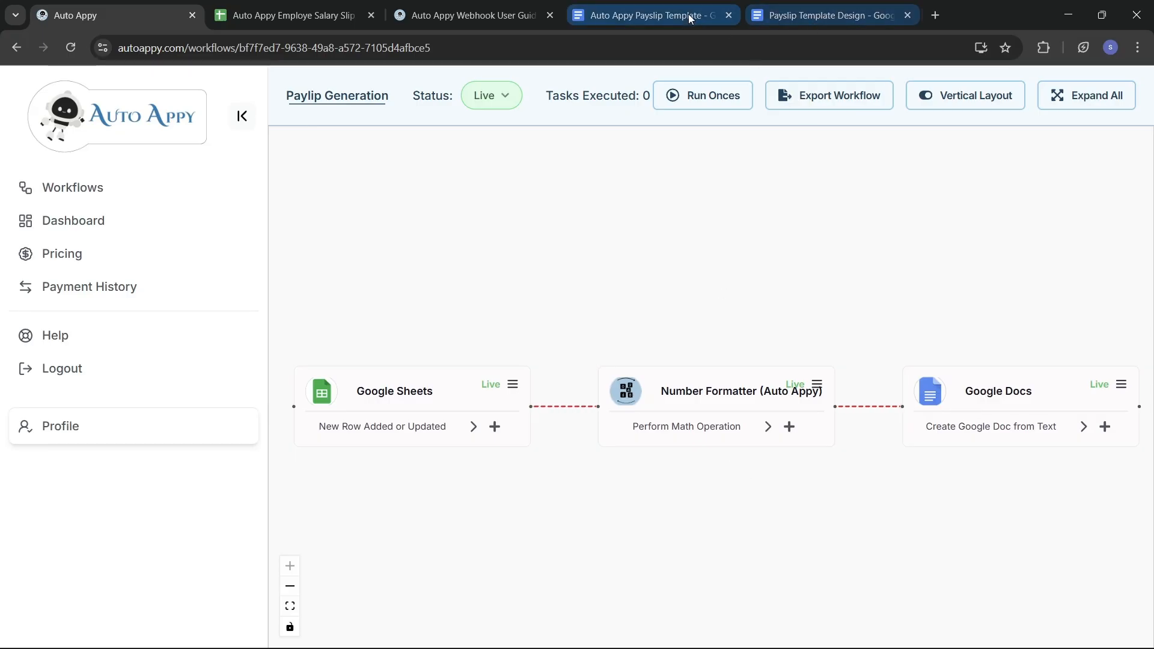
click(791, 19)
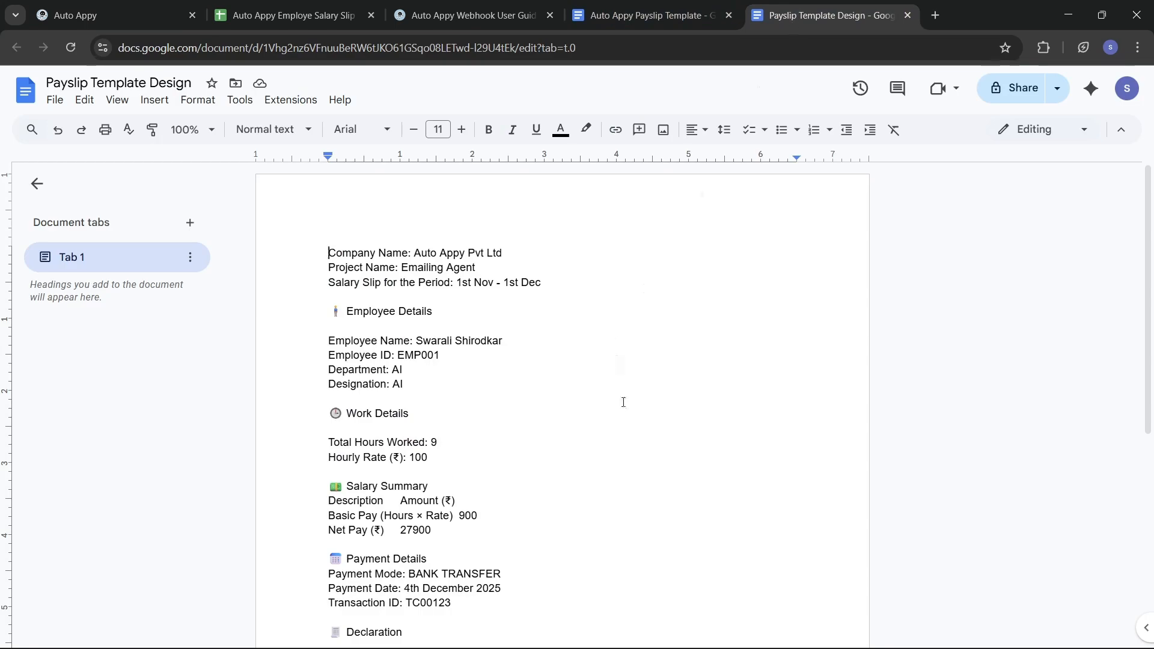
scroll(624, 402, down, 3)
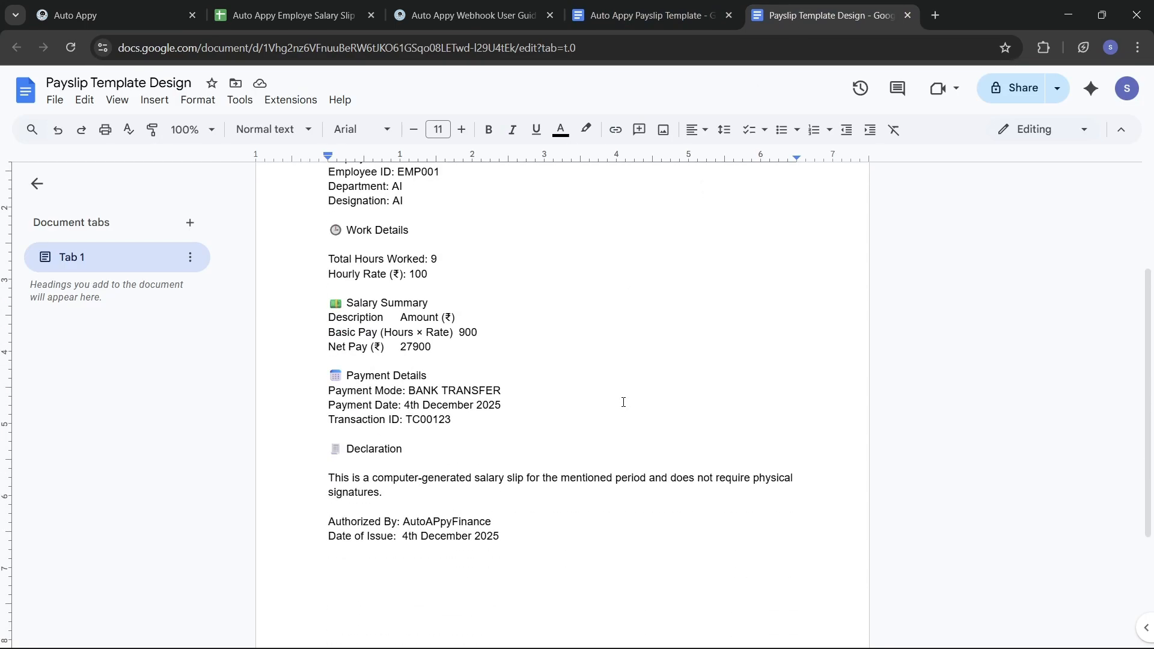
click(284, 17)
scroll(235, 308, left, 10)
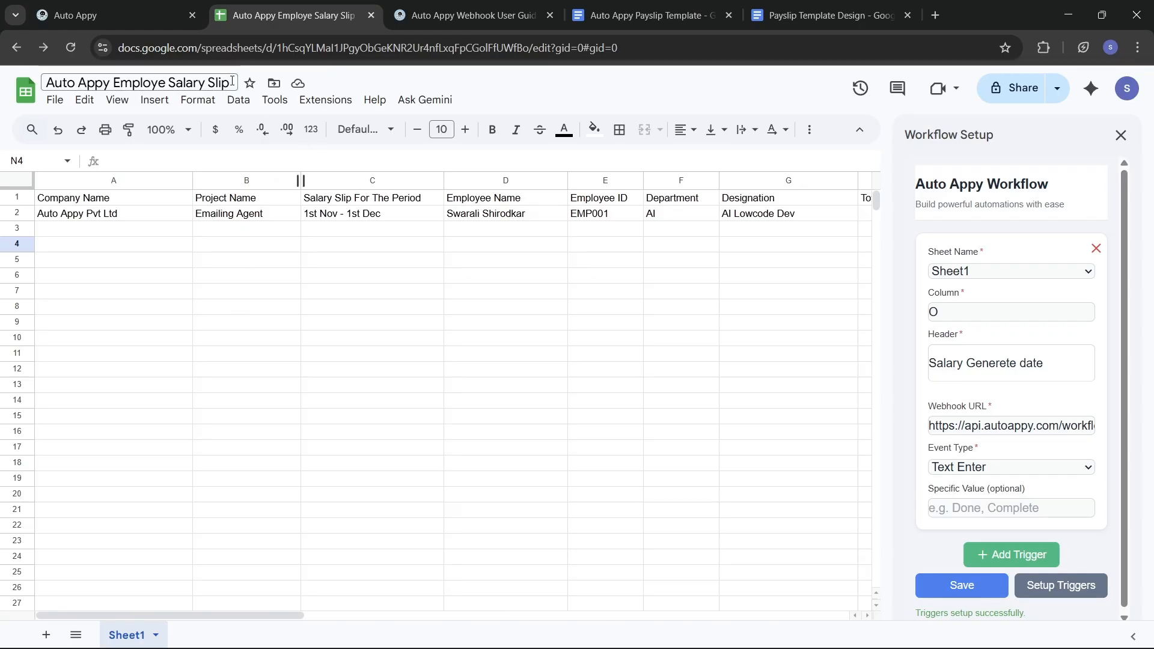
Step: Move through the tabs to the generated Payslip Template Design doc, starting at 'Company Name: Auto Appy Pvt Ltd'
click(128, 15)
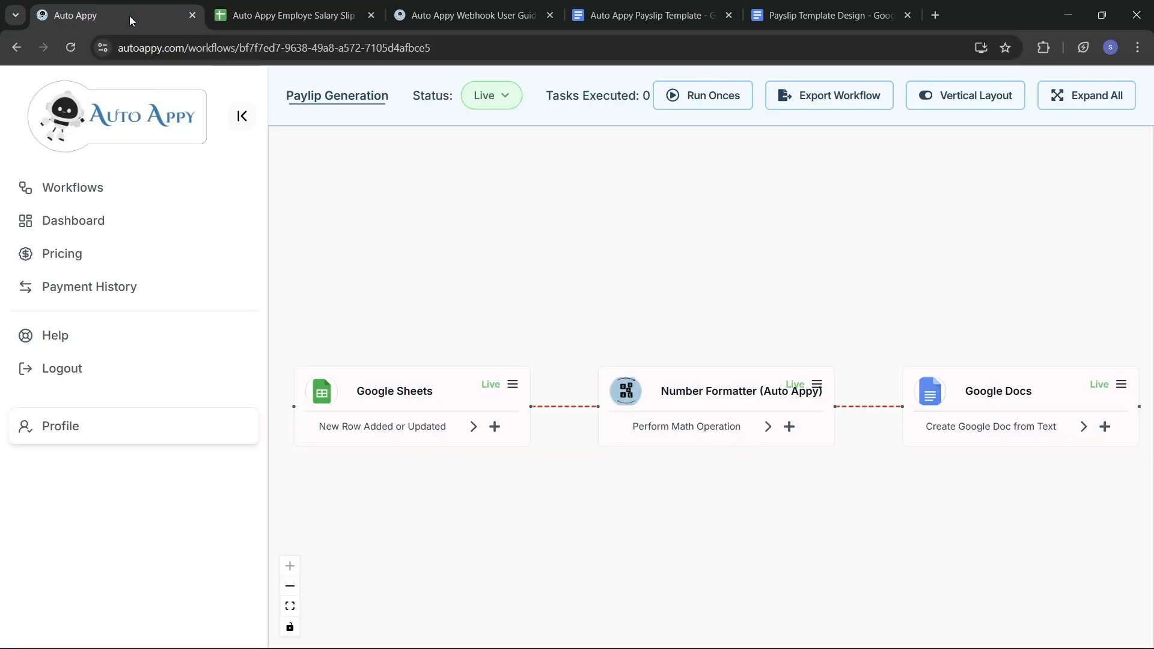
click(644, 15)
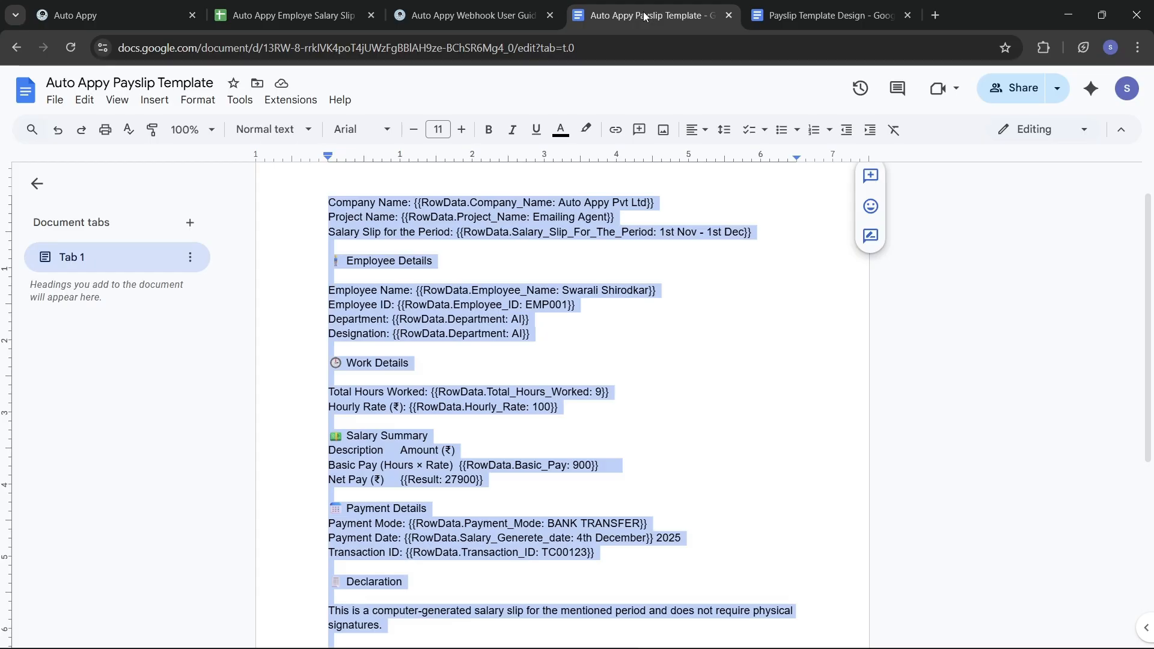
click(830, 16)
scroll(674, 300, up, 3)
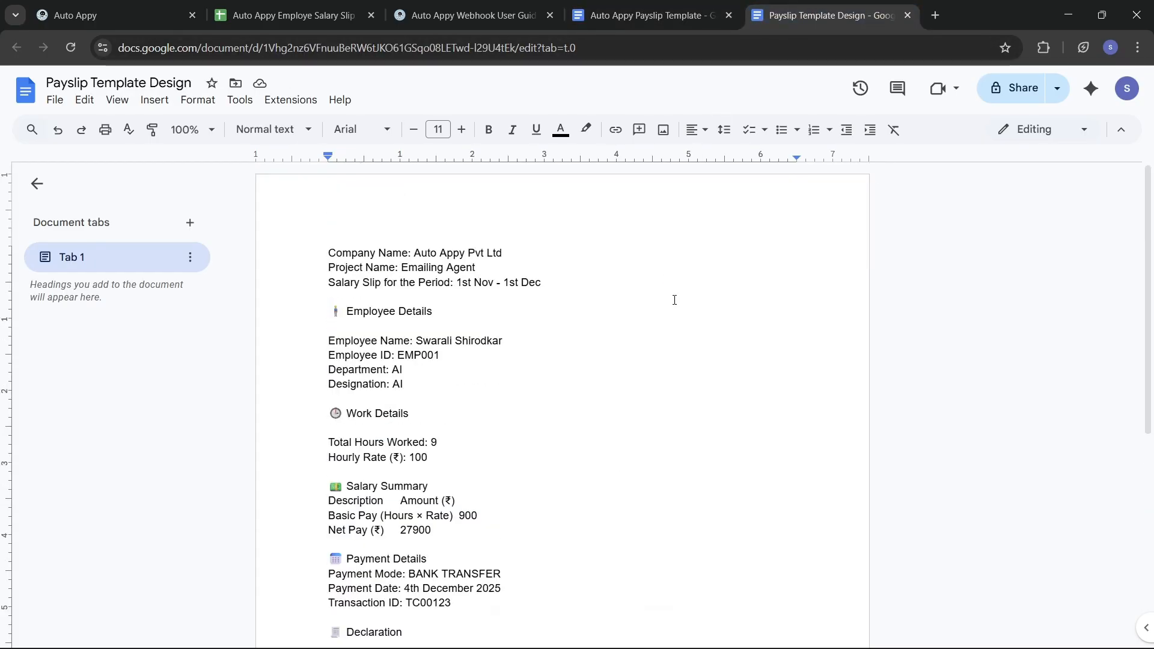